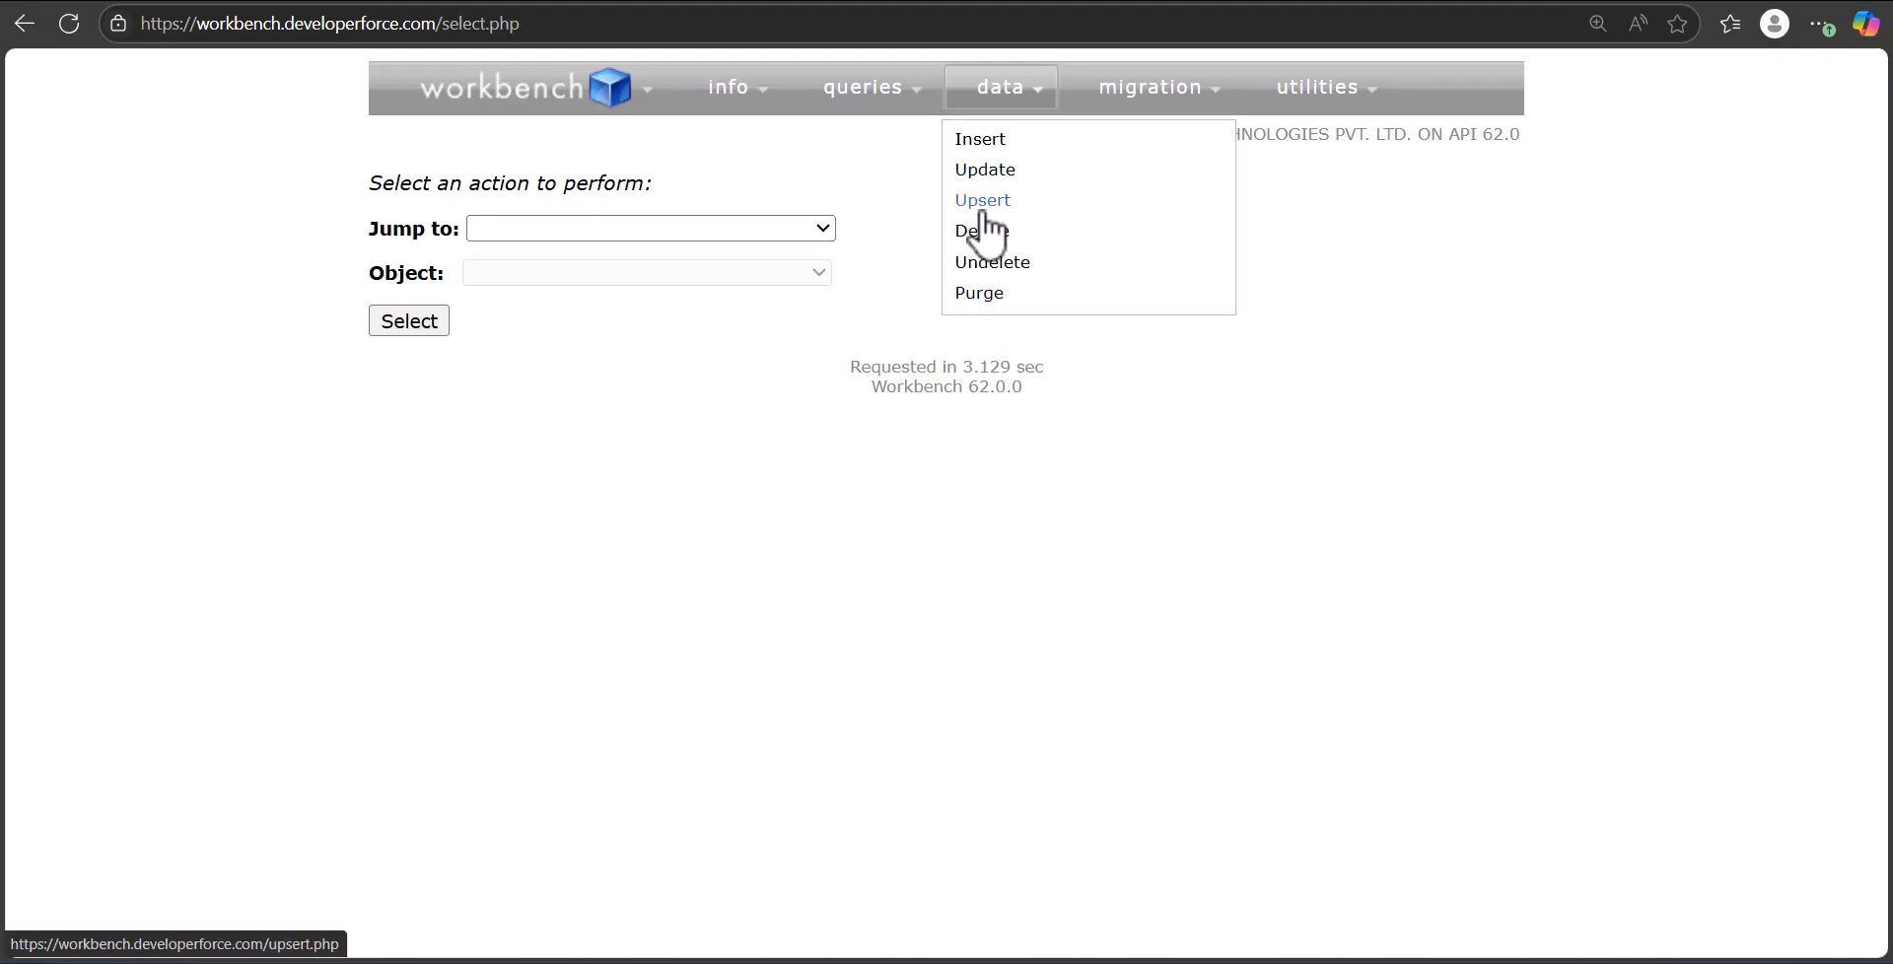
Open a new SOQL query and choose Account as the object to query.
mouse_move(893, 111)
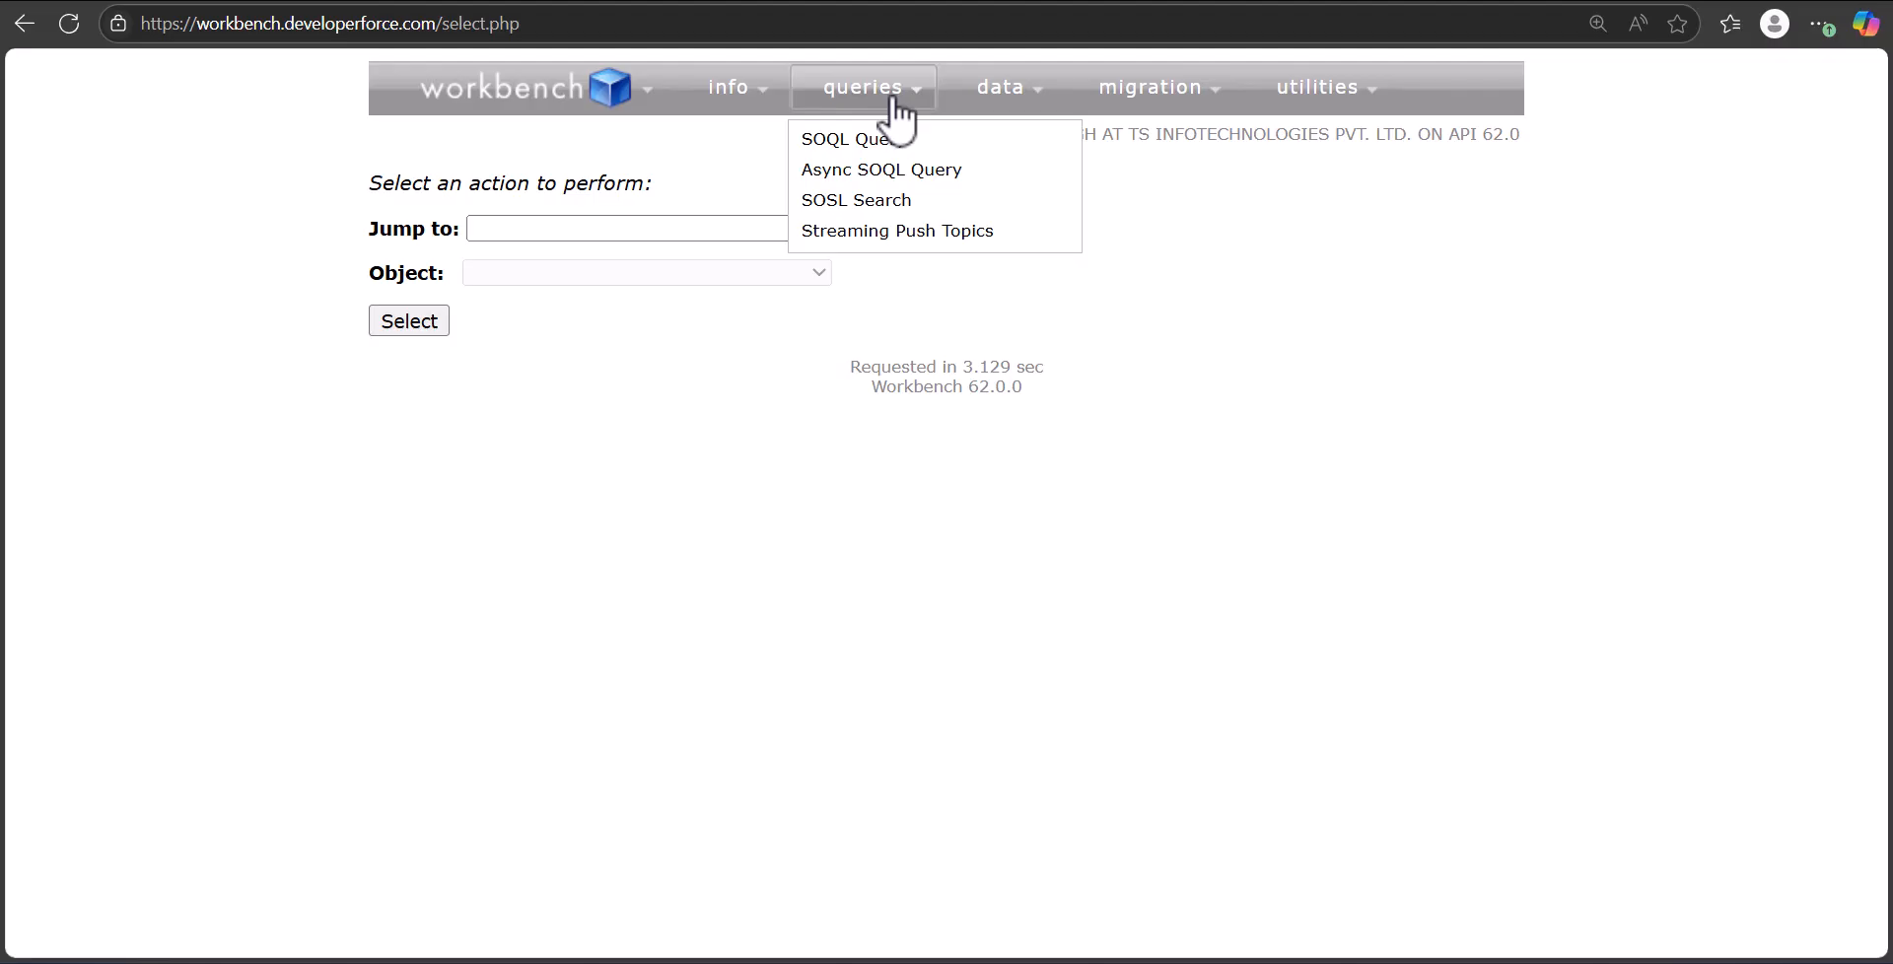
left_click(875, 148)
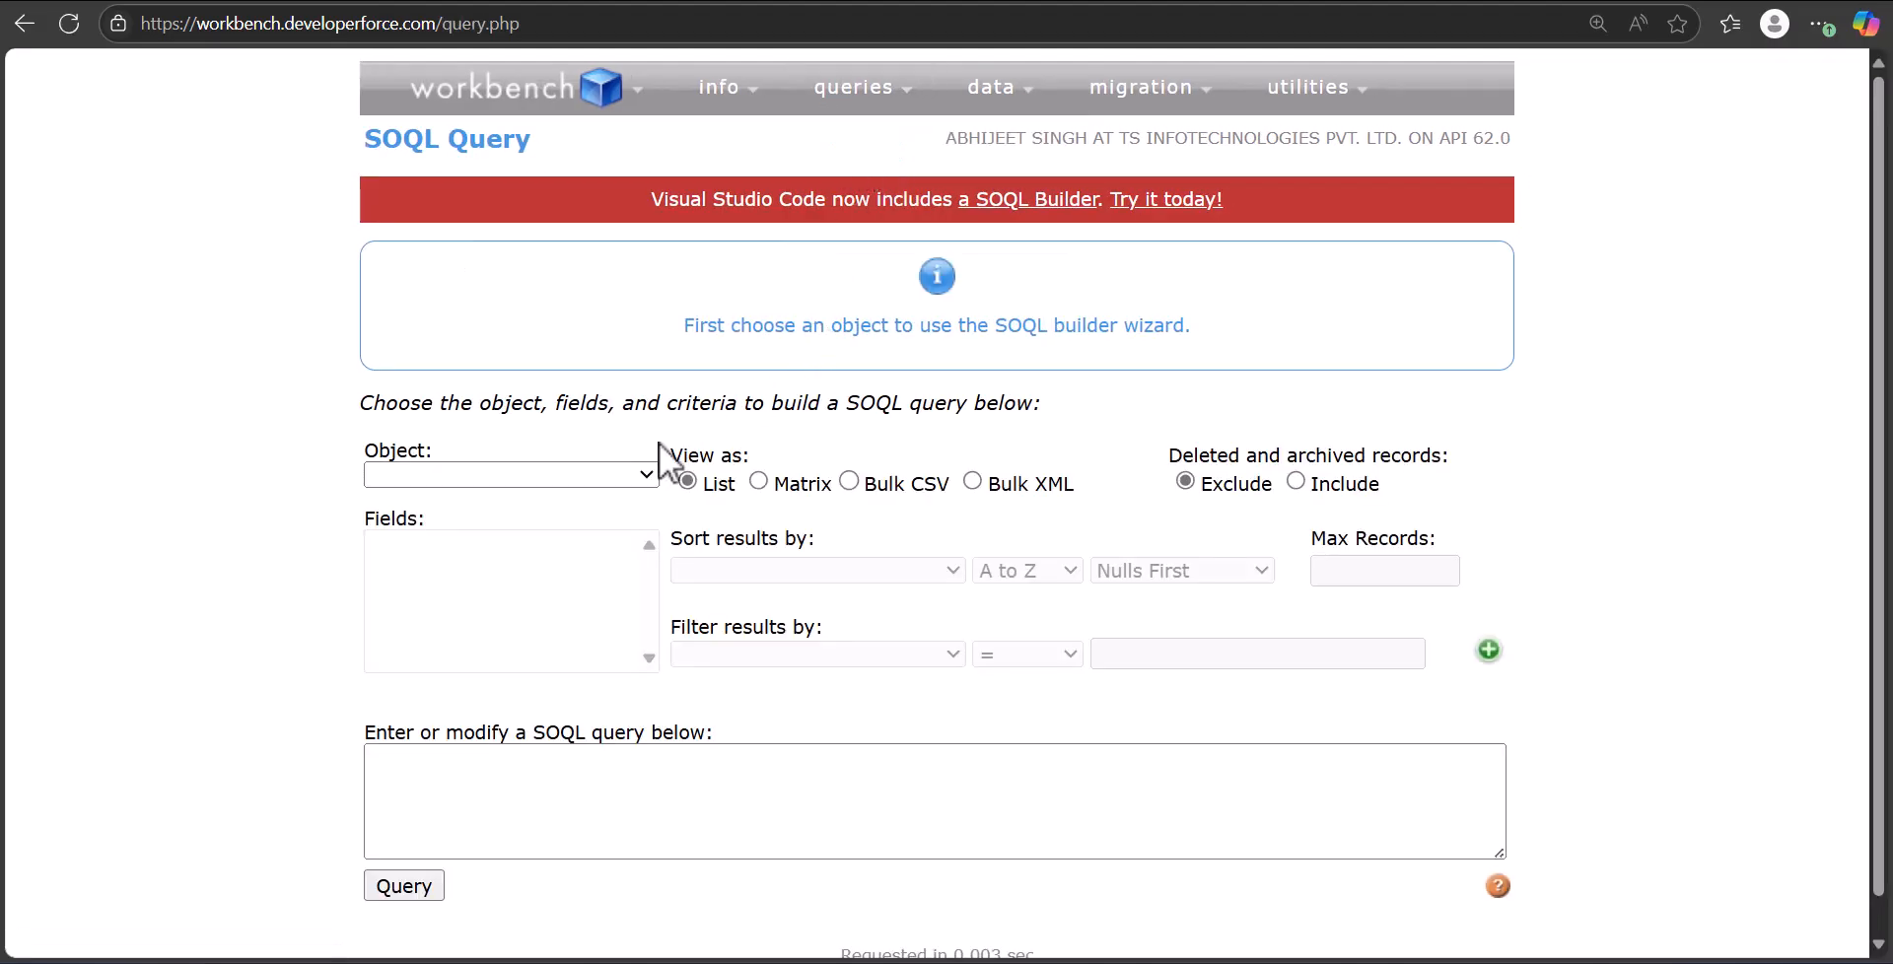
left_click(578, 480)
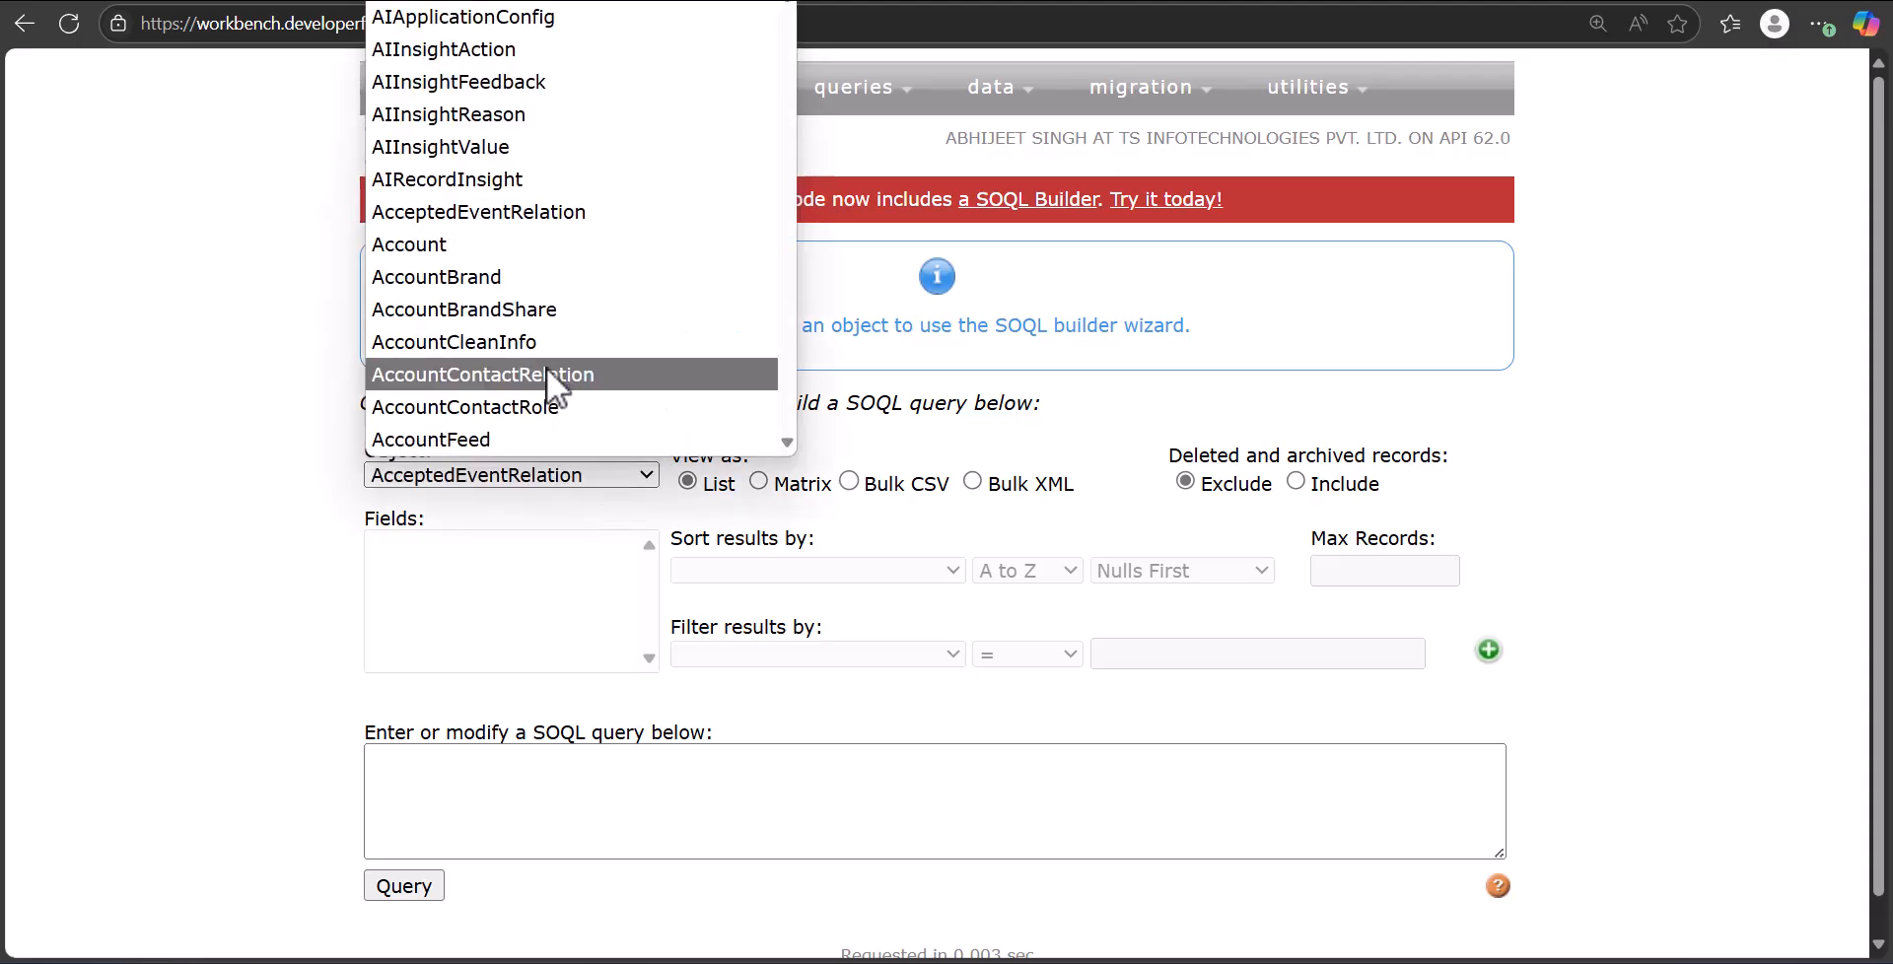
left_click(519, 252)
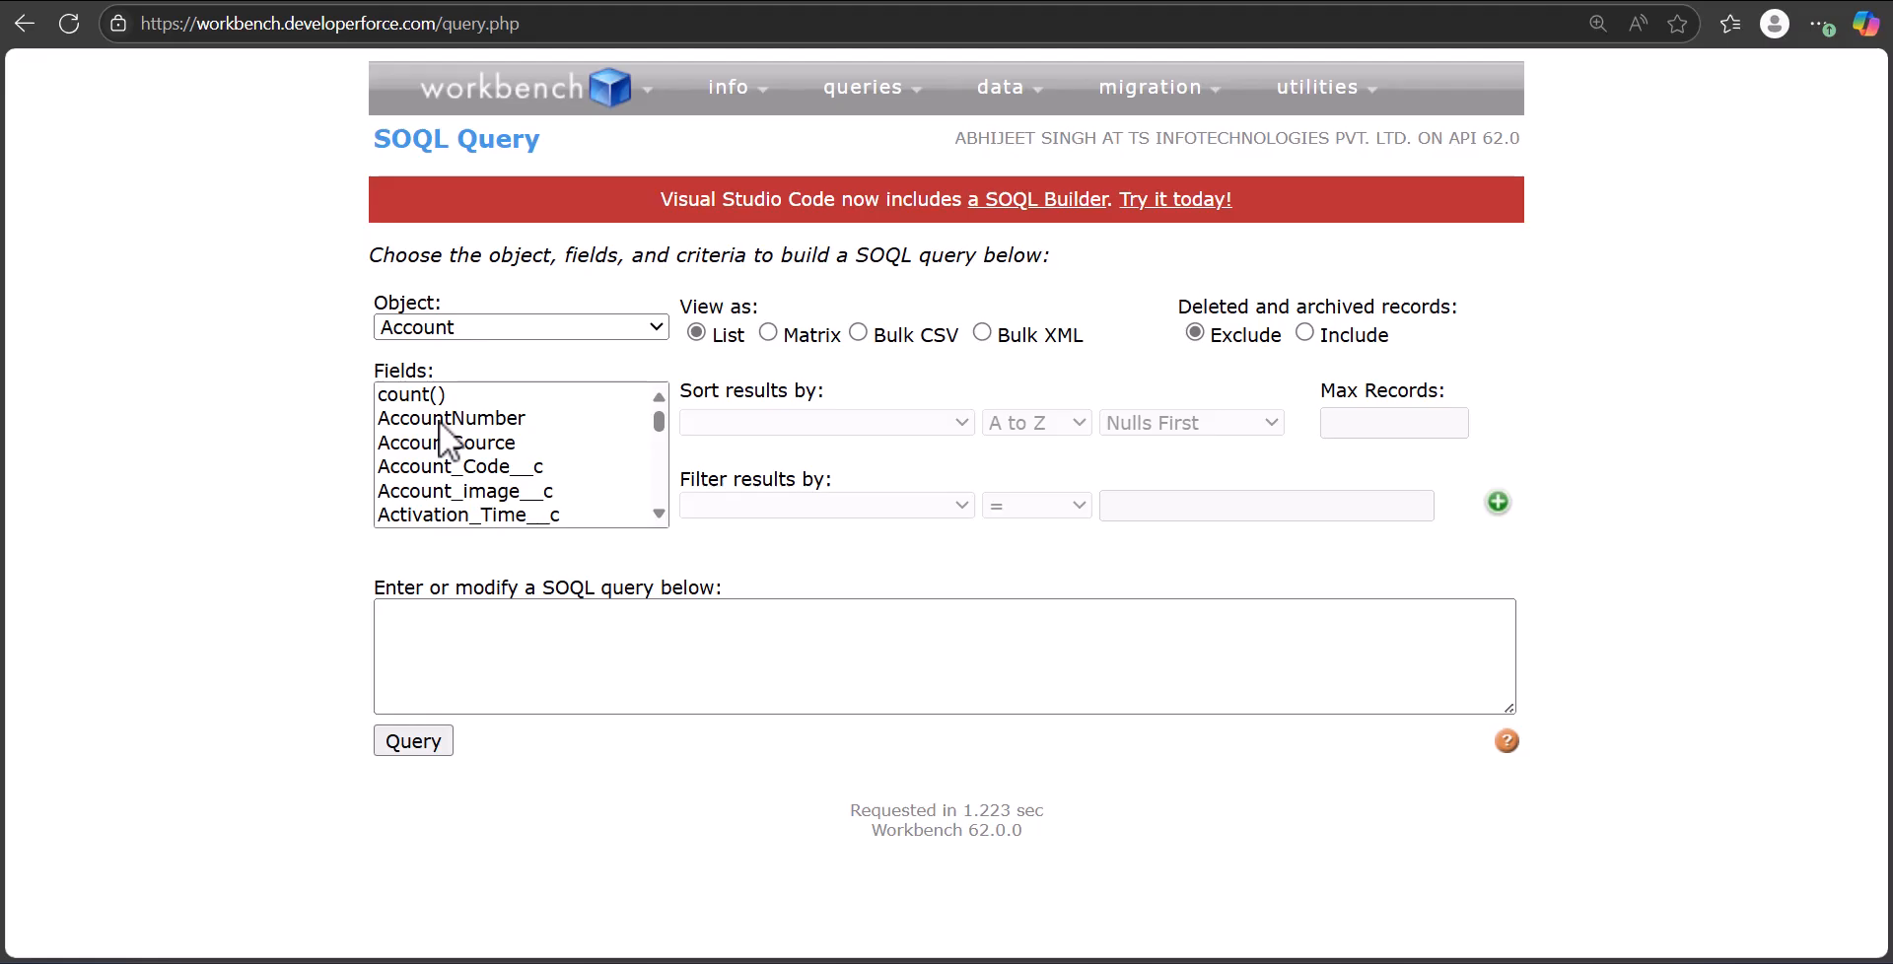
Add the Id and Name fields of Account to the SOQL query.
scroll(440, 434, "down", 10)
scroll(437, 484, "down", 12)
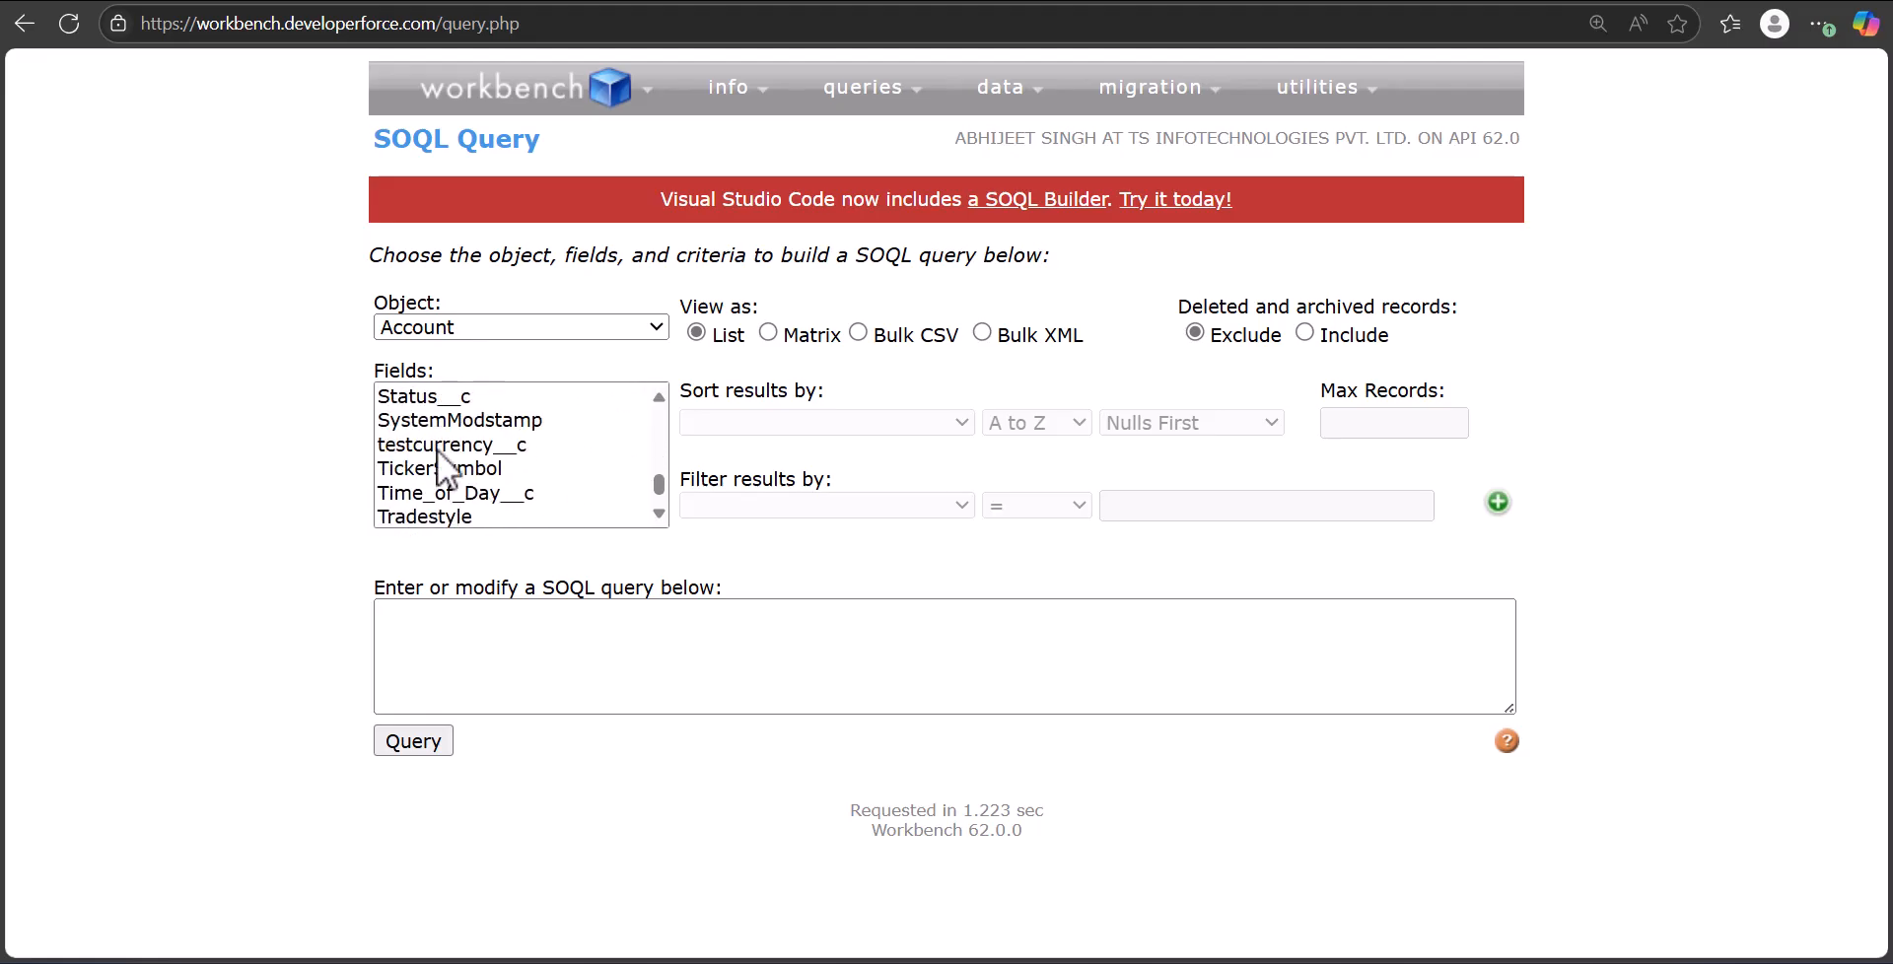
left_click(436, 446)
key("i")
scroll(453, 422, "down", 10)
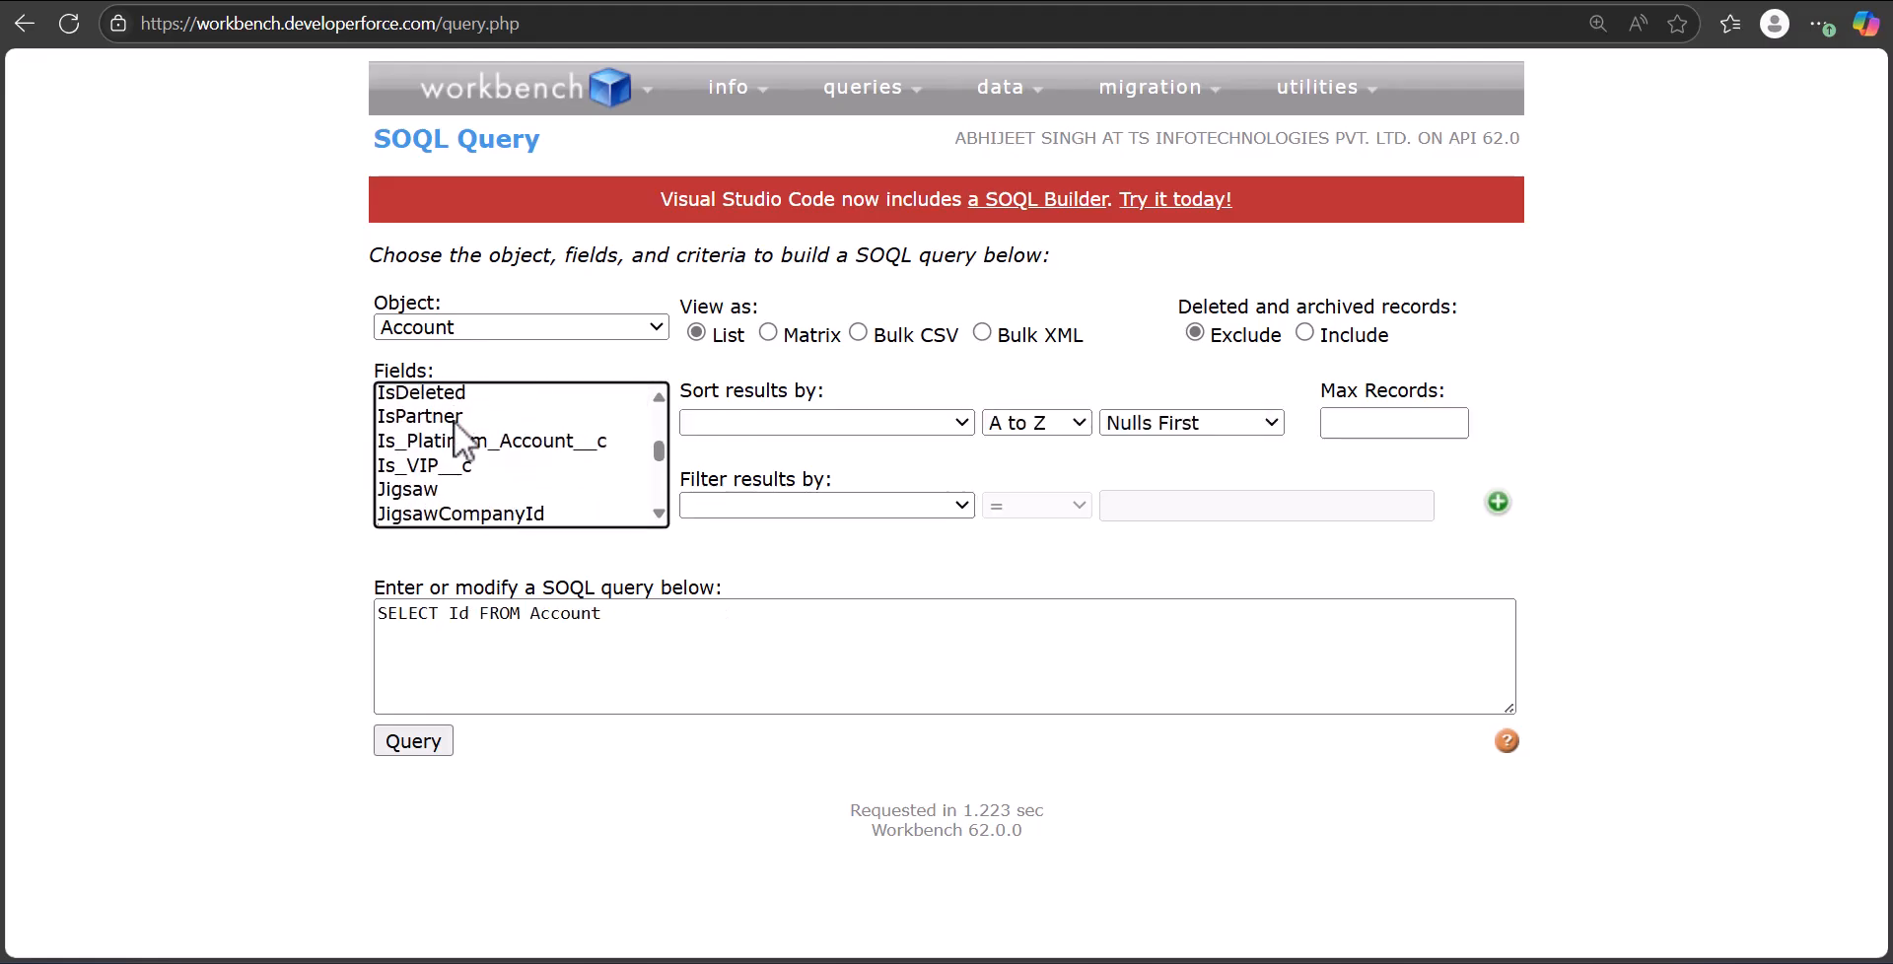
scroll(454, 422, "up", 2)
scroll(454, 422, "down", 4)
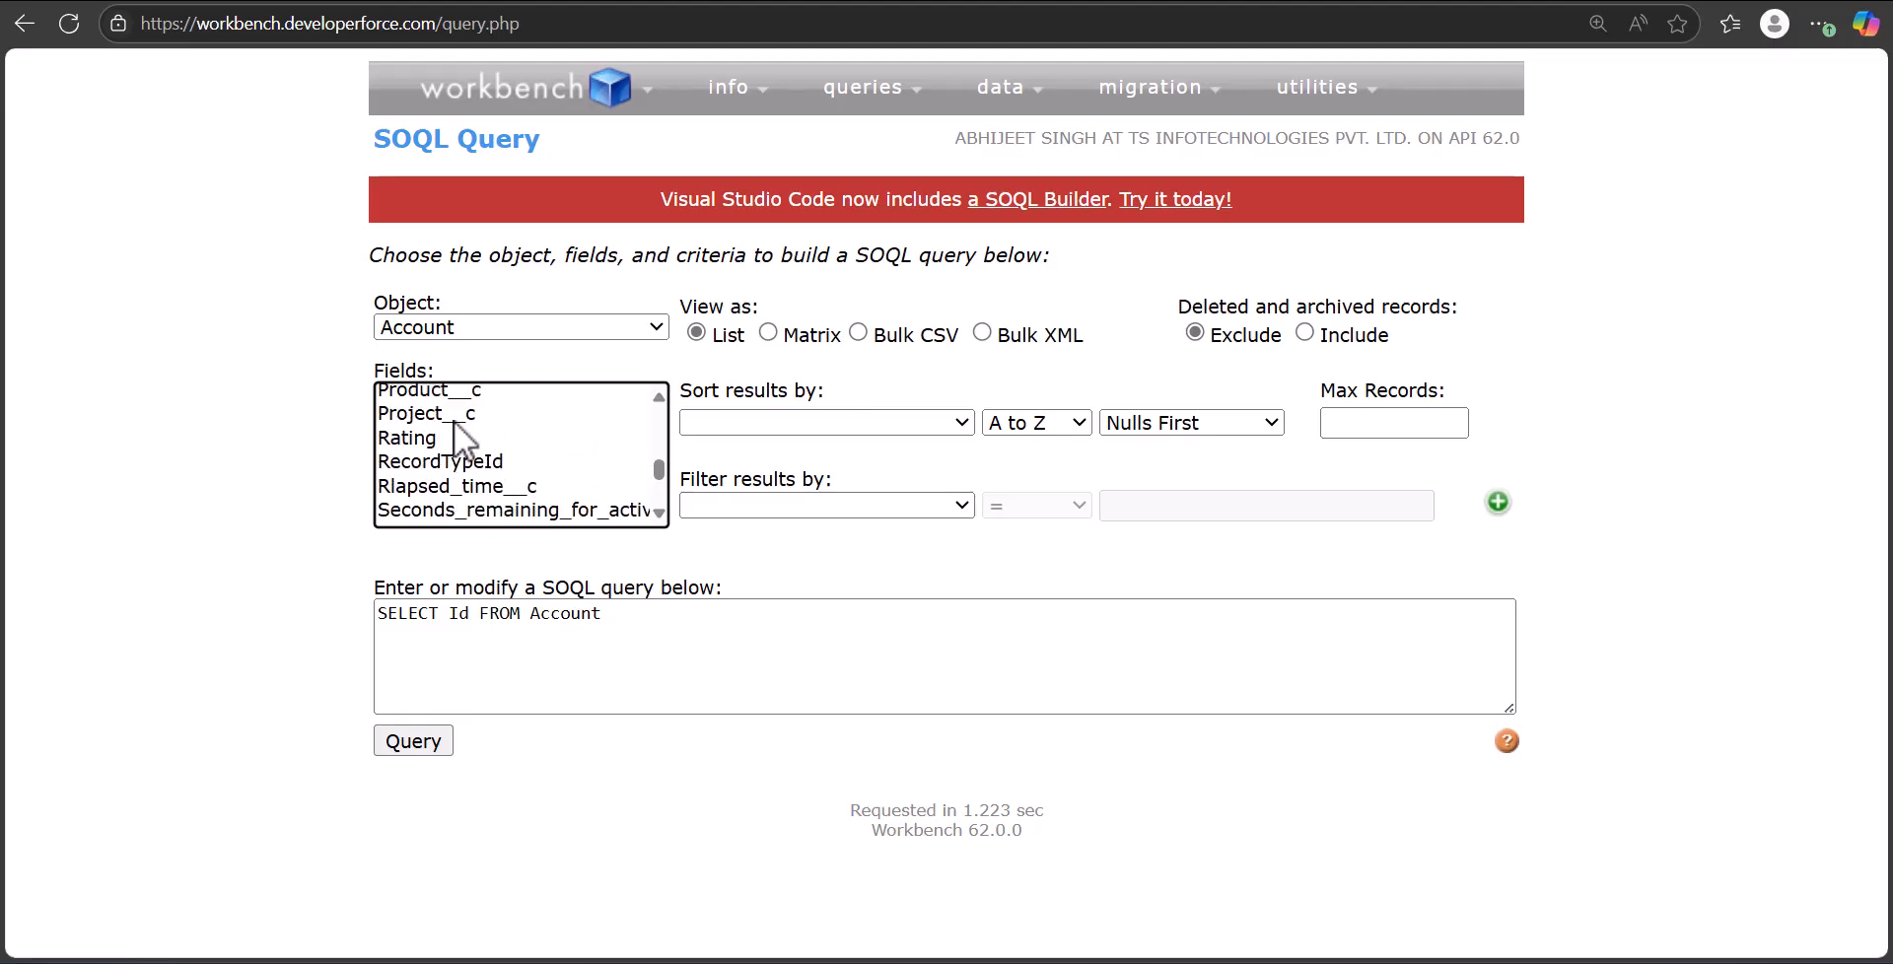
scroll(451, 420, "up", 6)
left_click(434, 410, "ctrl")
left_click(771, 567)
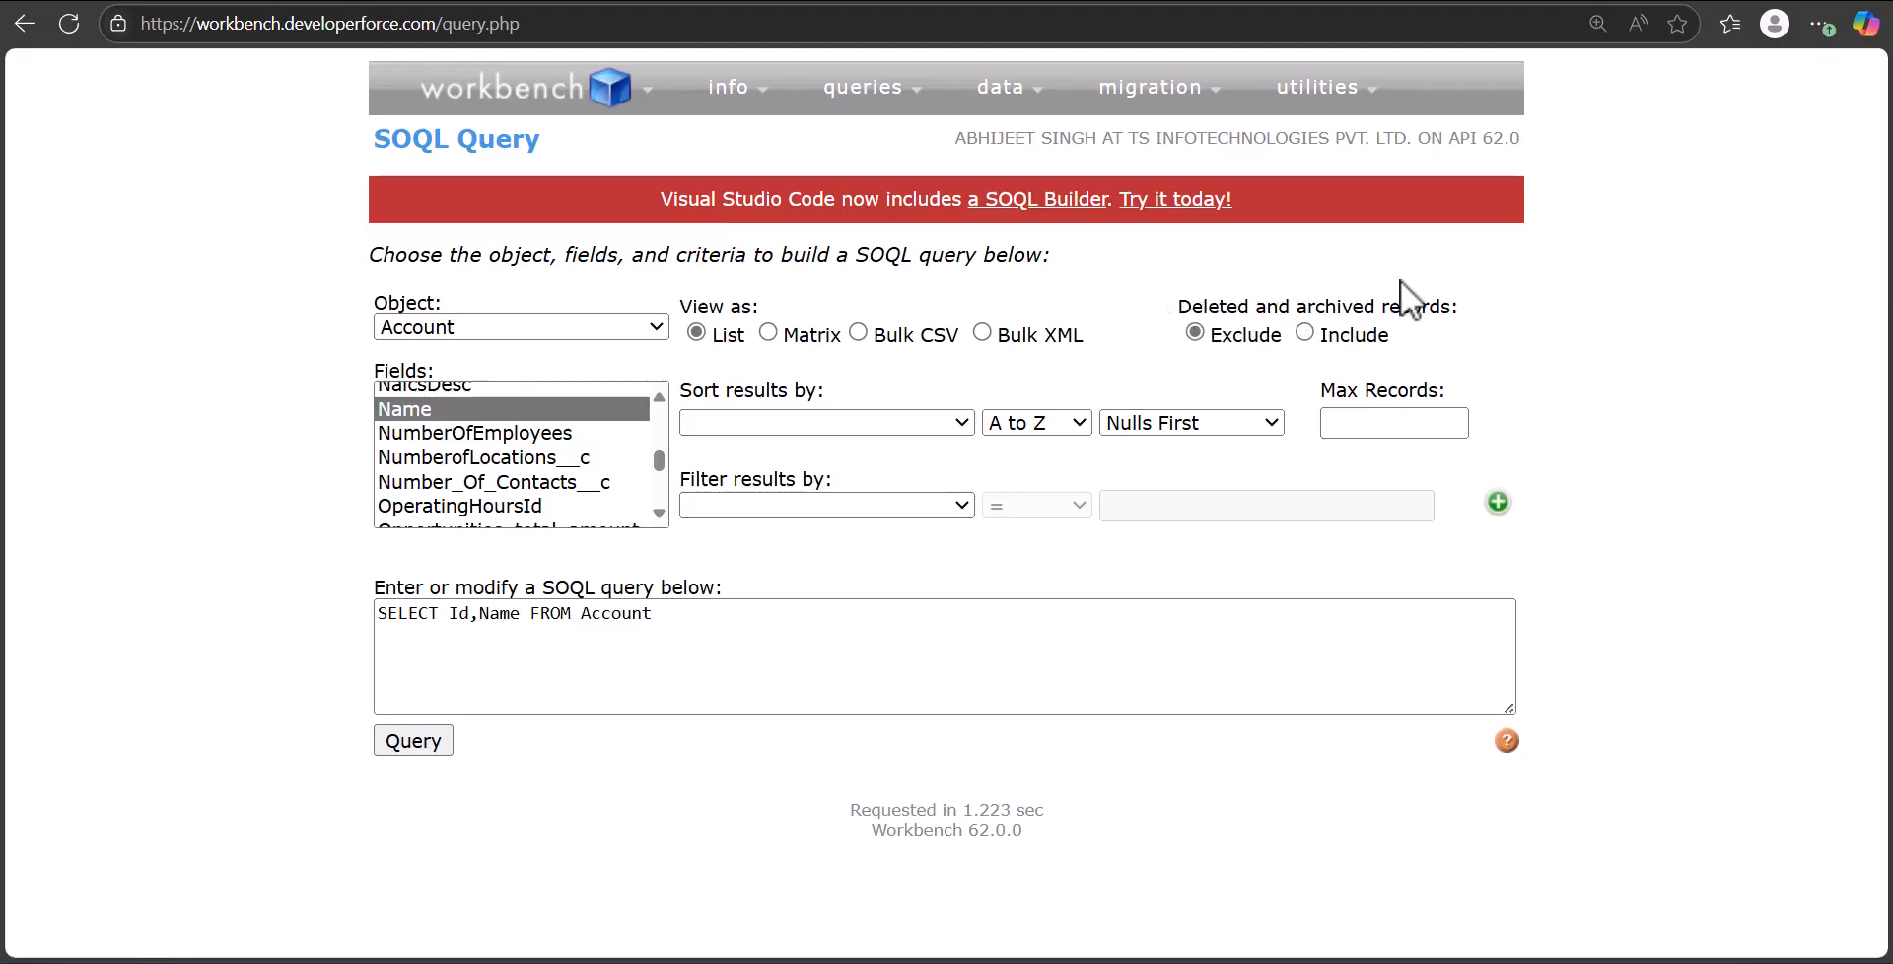
Include deleted and archived records in the Account query.
left_click(1304, 334)
left_click_drag(693, 616, 370, 602)
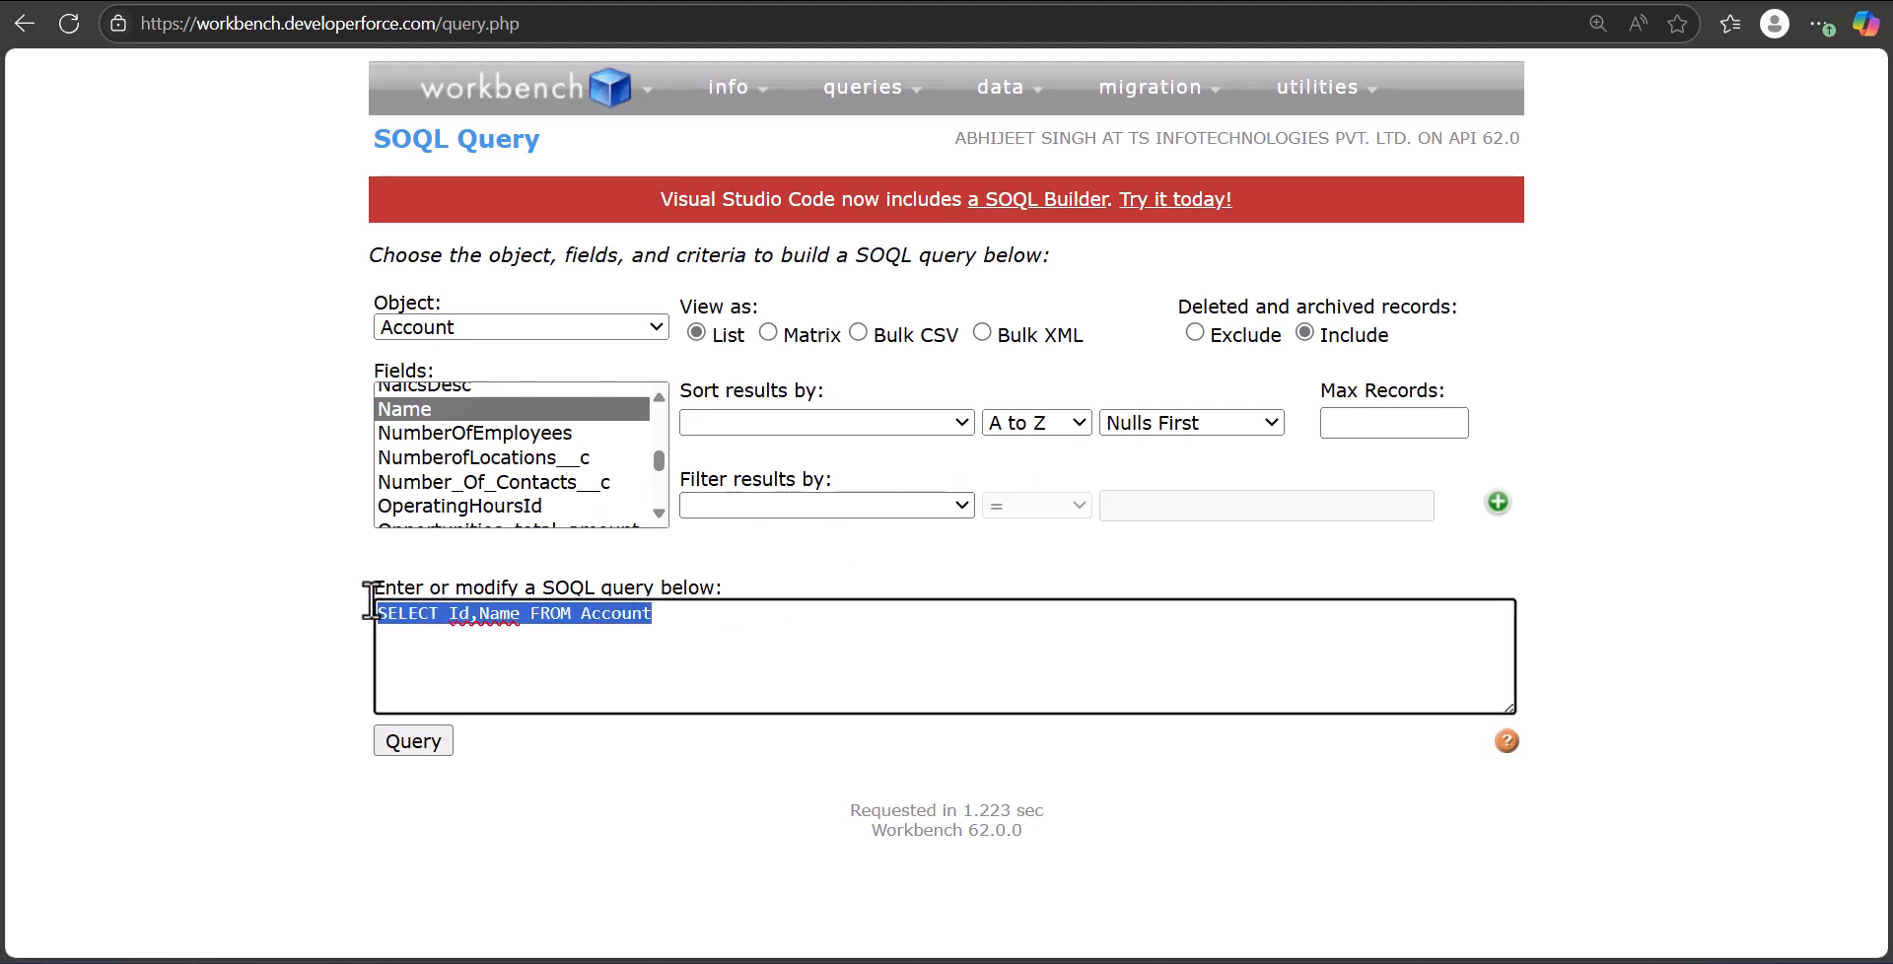
left_click(479, 616)
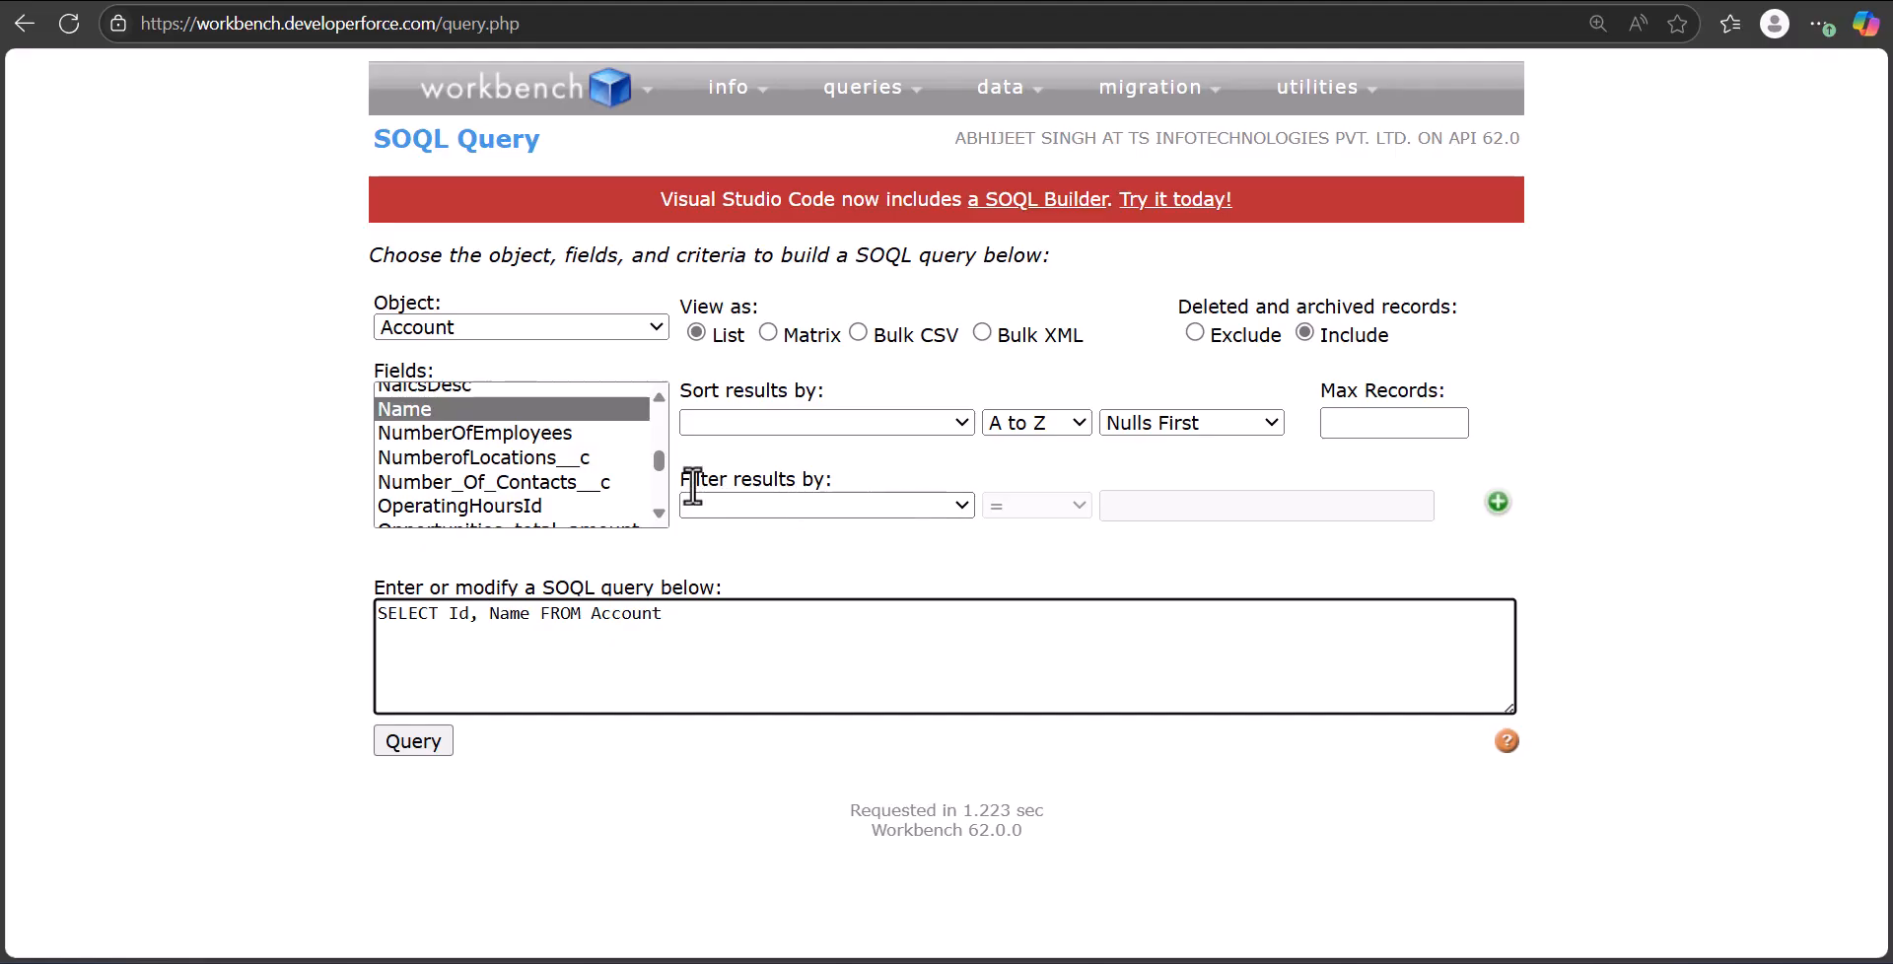
Filter the Account query to records where IsDeleted = True.
left_click(797, 512)
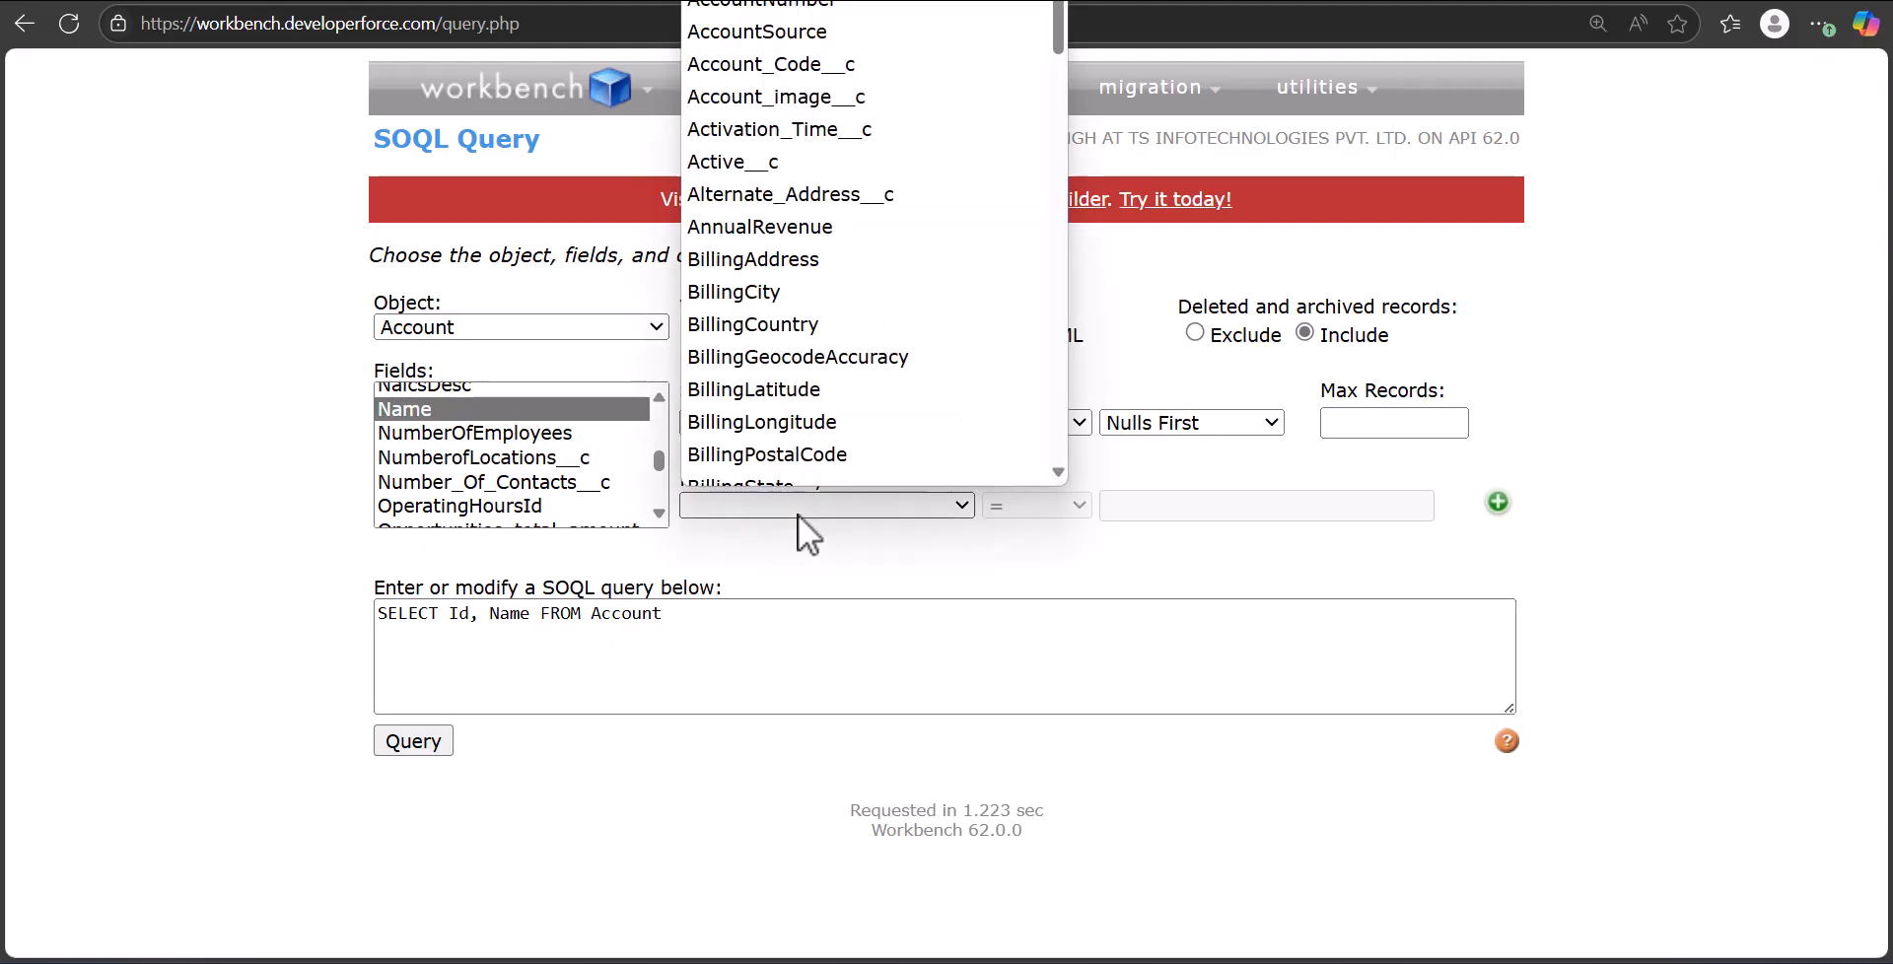
key("i")
scroll(743, 453, "down", 3)
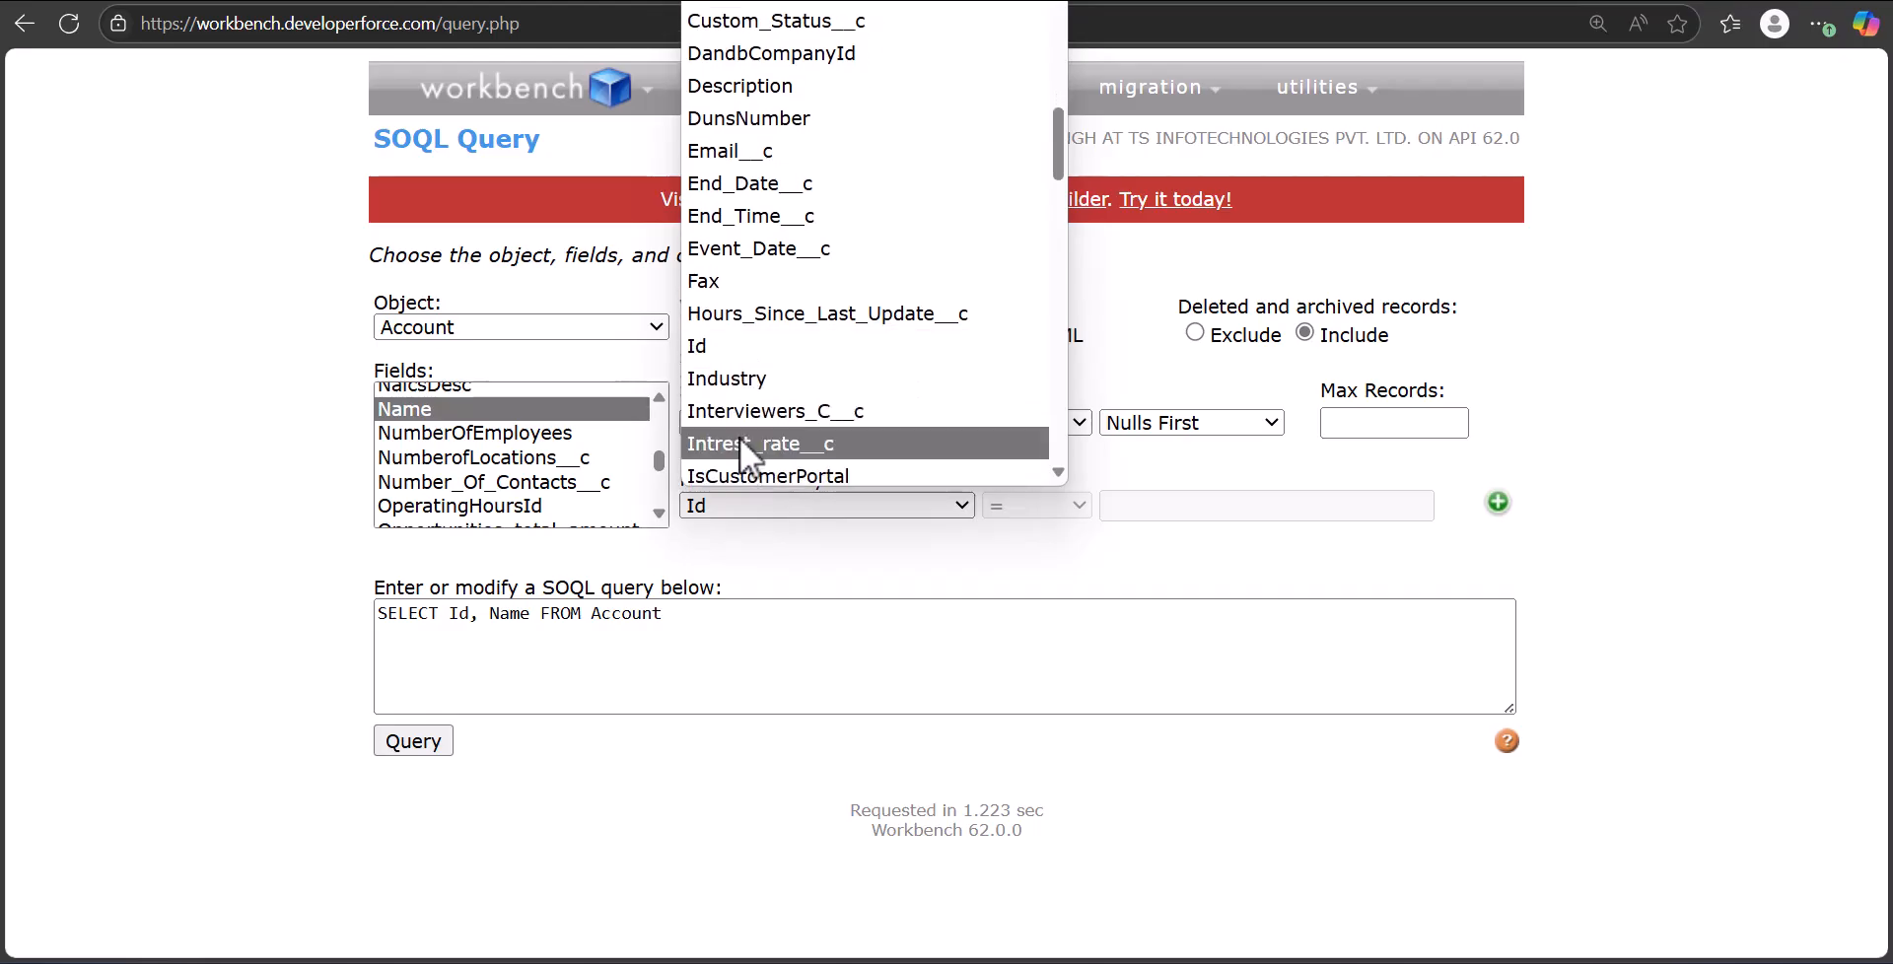
left_click(758, 390)
left_click(1184, 506)
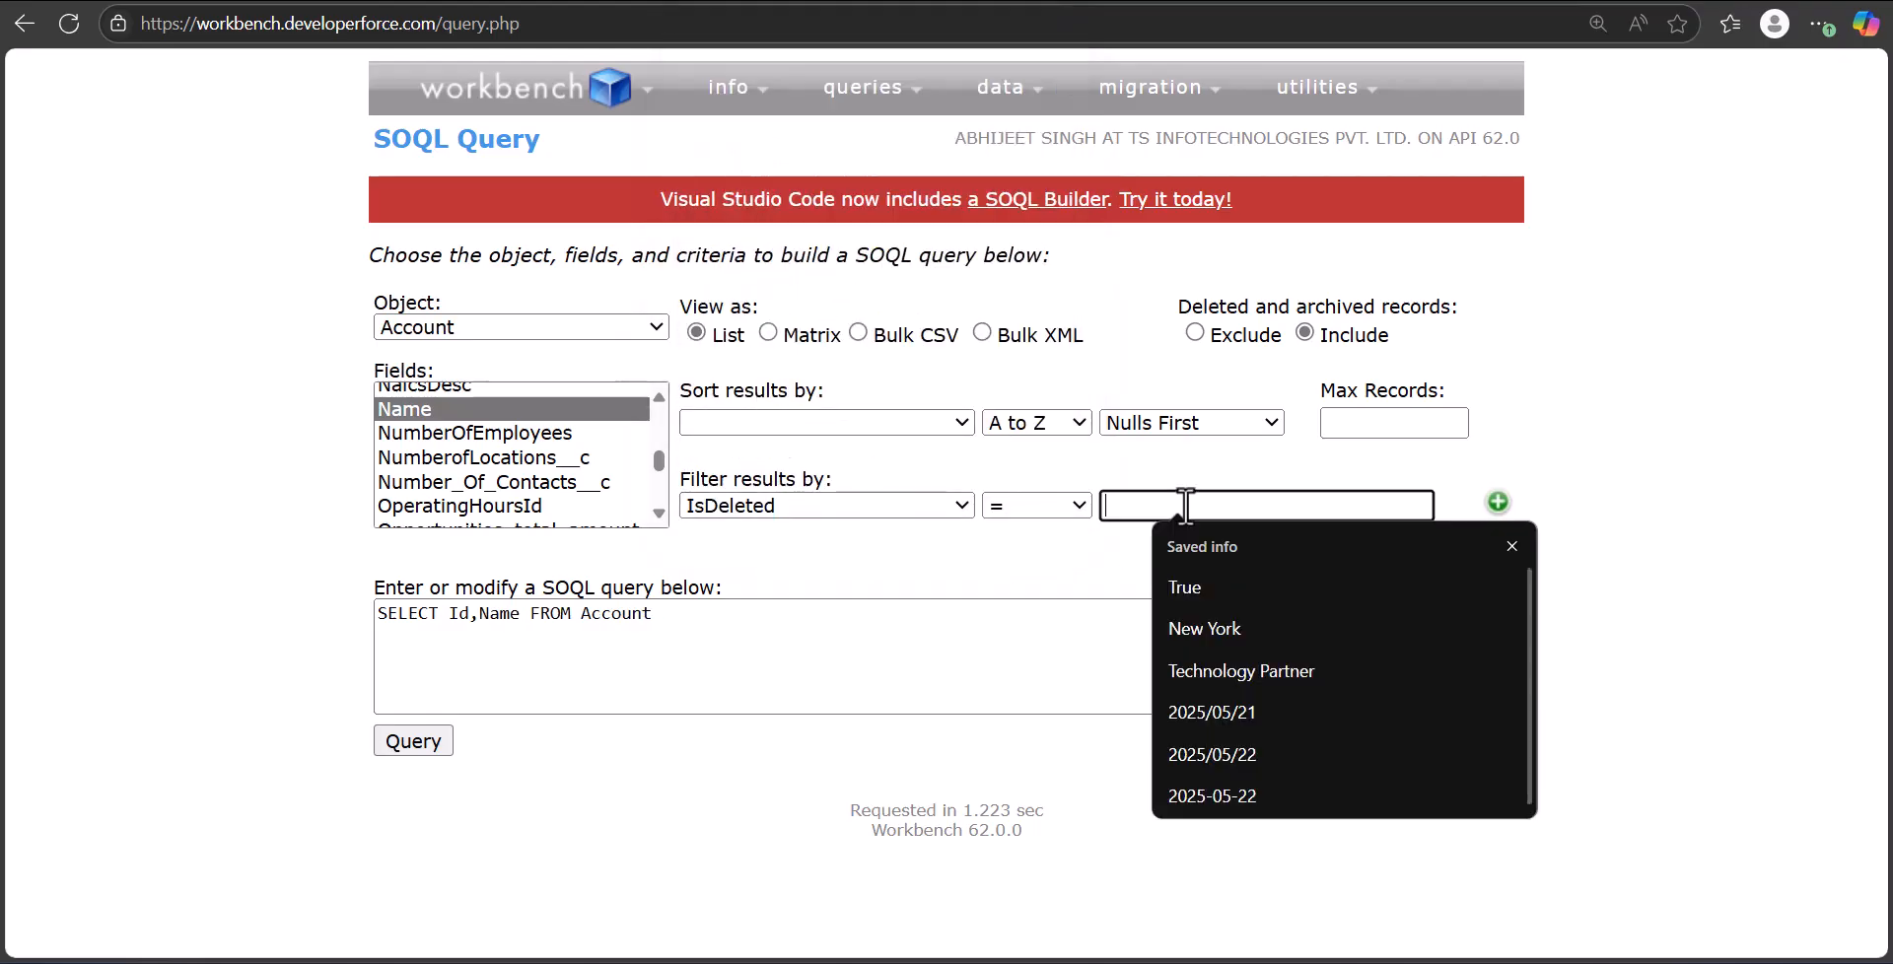
type("tru")
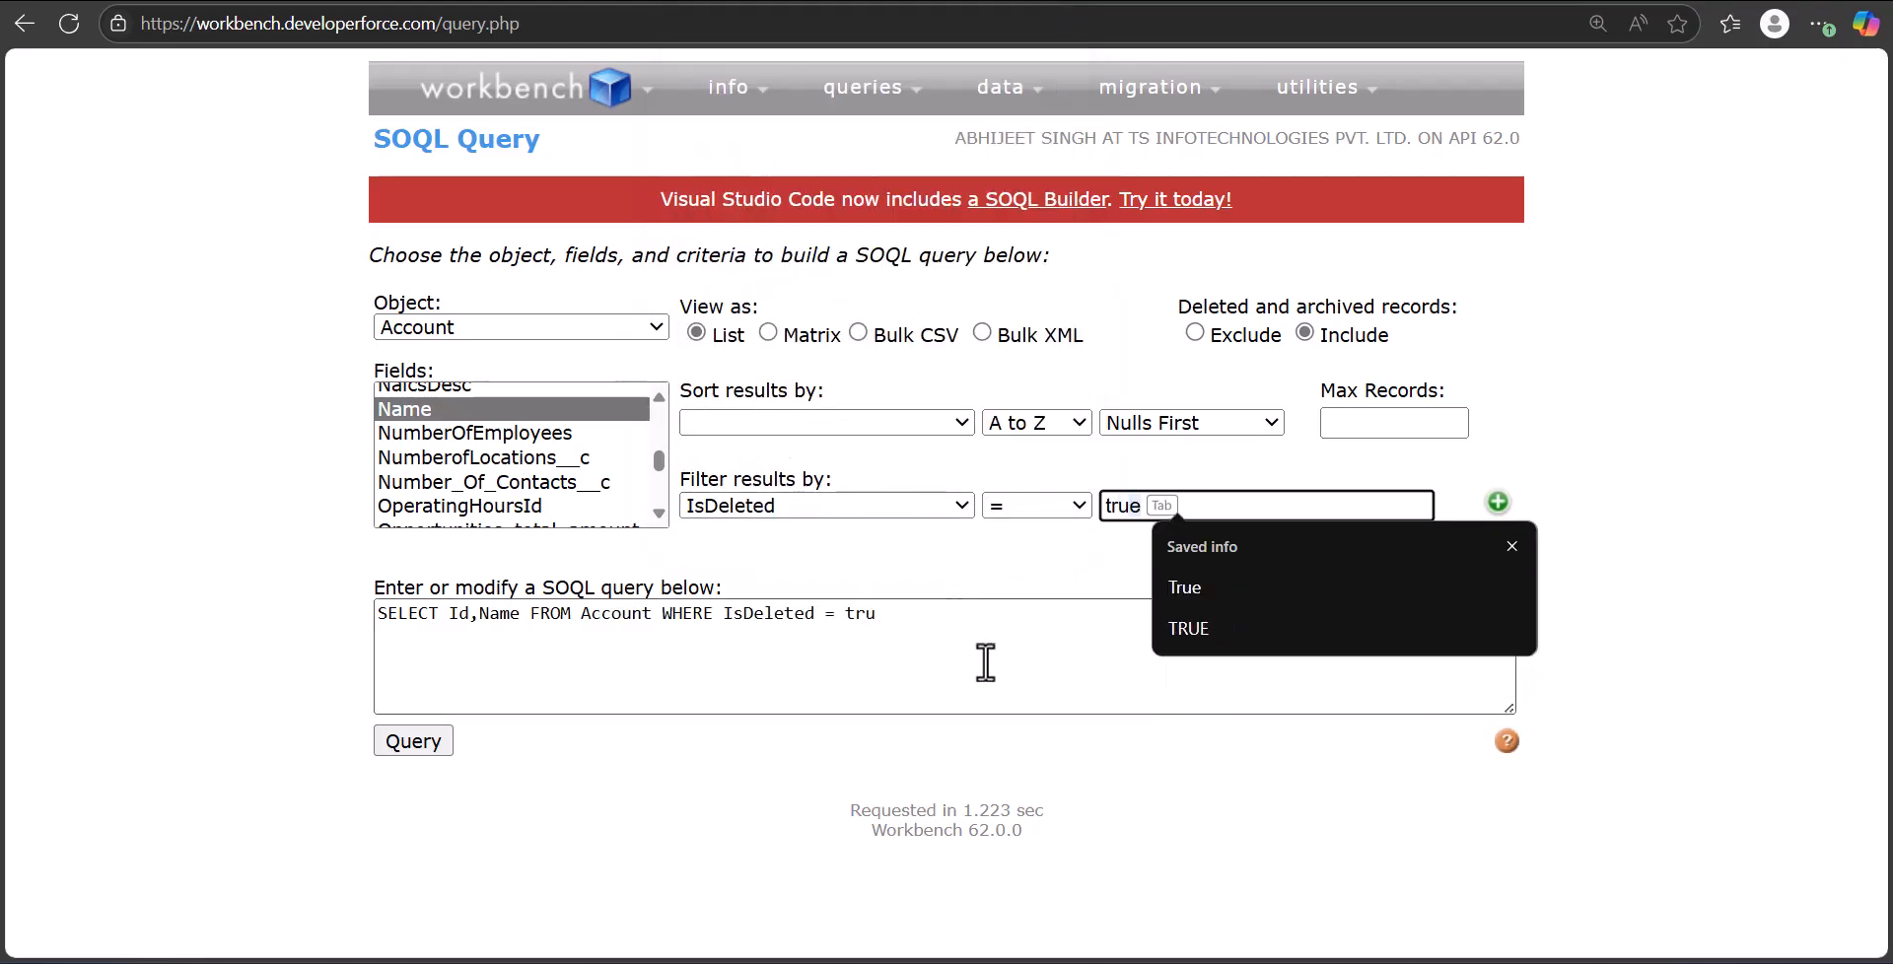
left_click(1193, 585)
left_click(1090, 676)
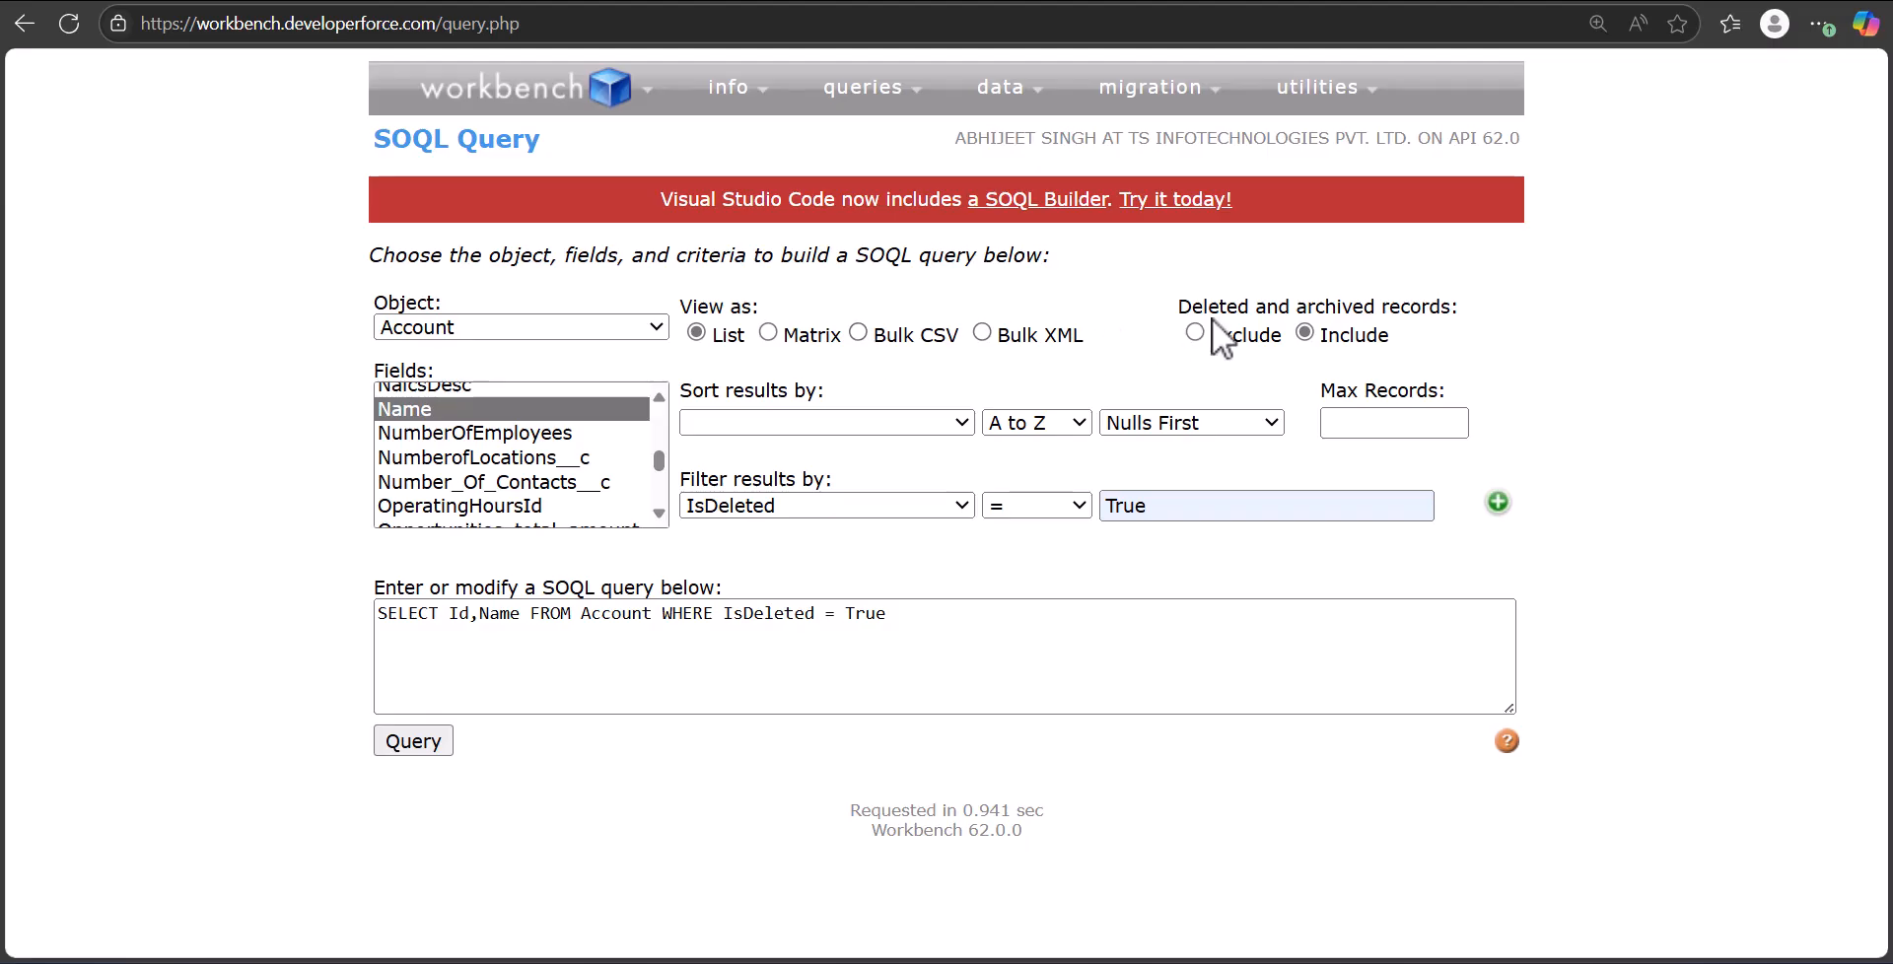
Try to run the deleted-accounts query with the Bulk CSV view.
left_click(859, 334)
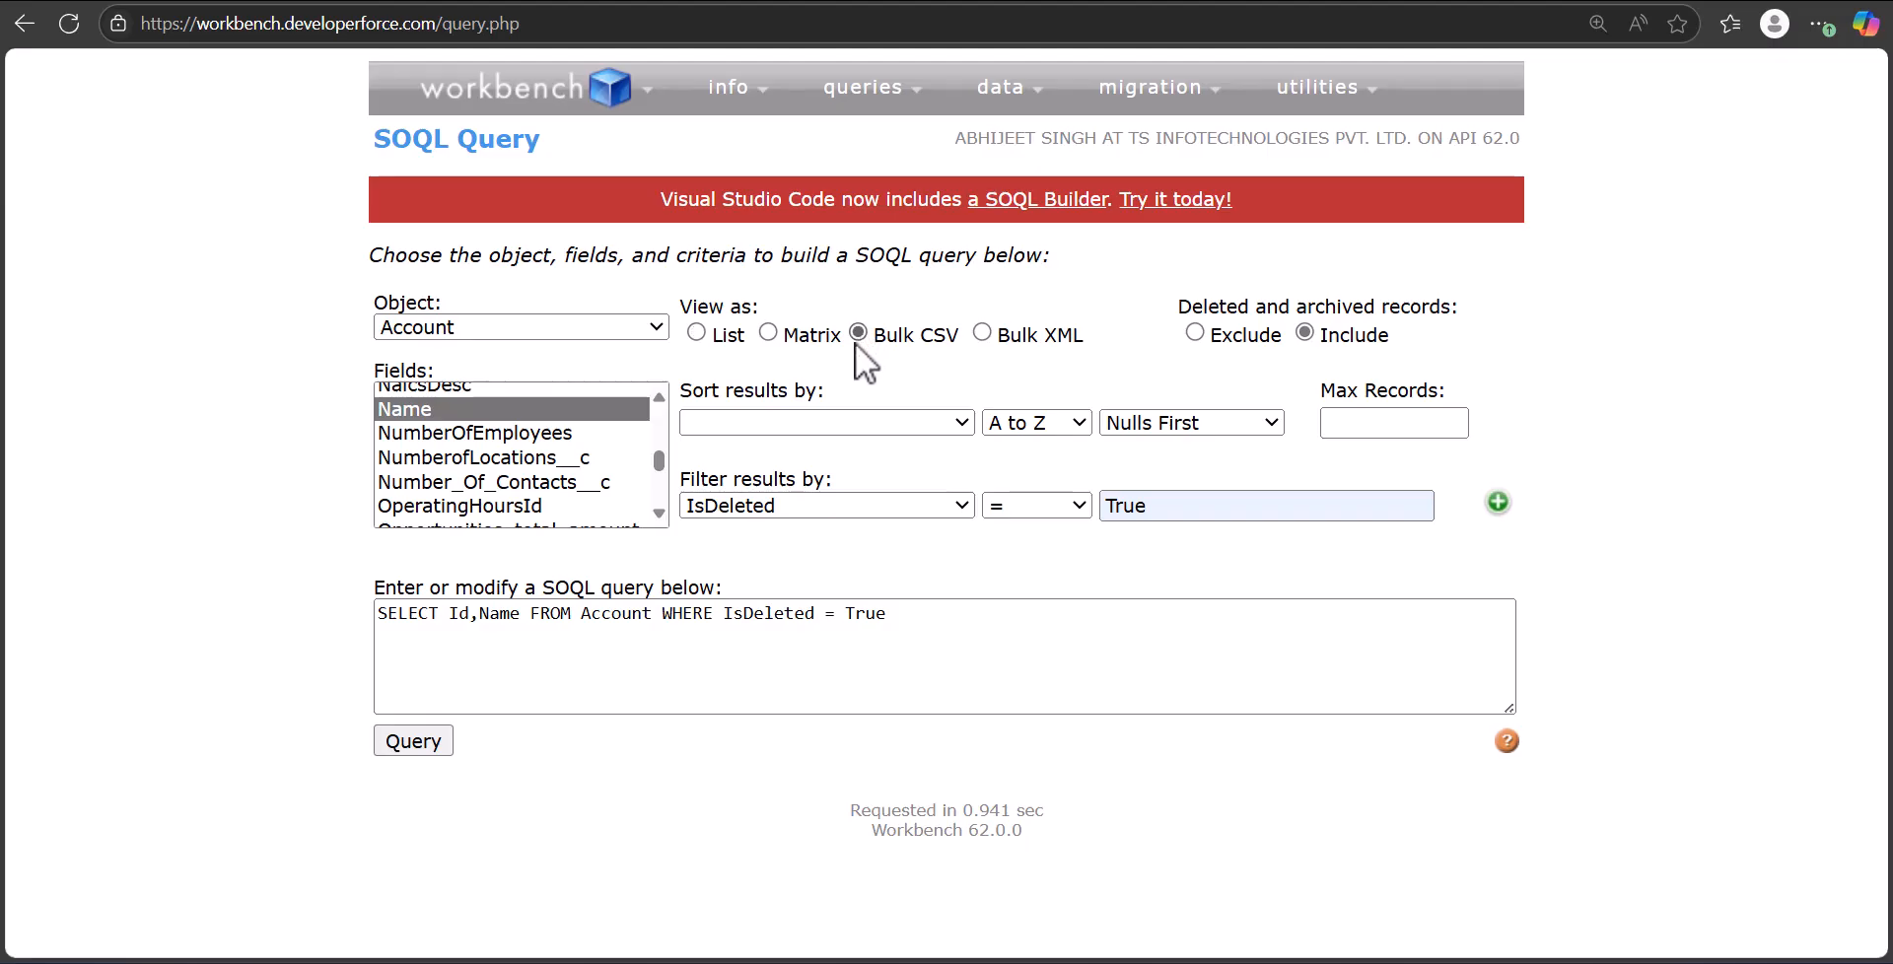
left_click(416, 746)
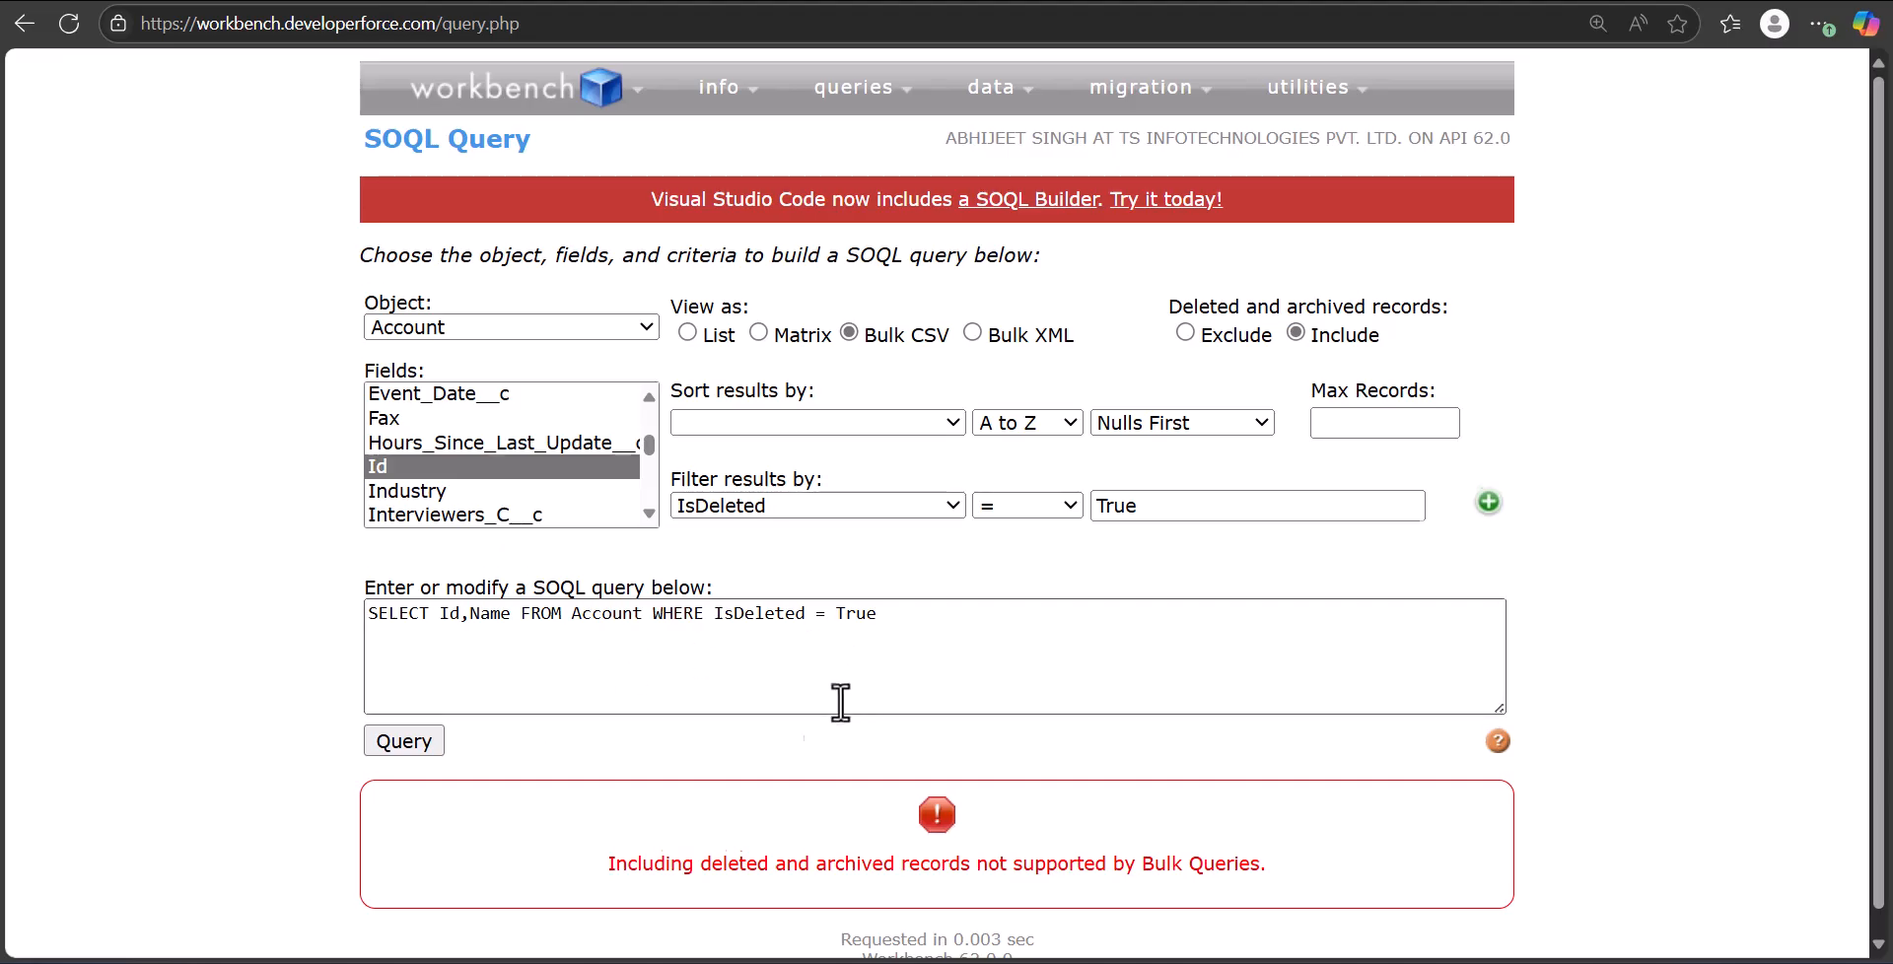
scroll(862, 692, "down", 1)
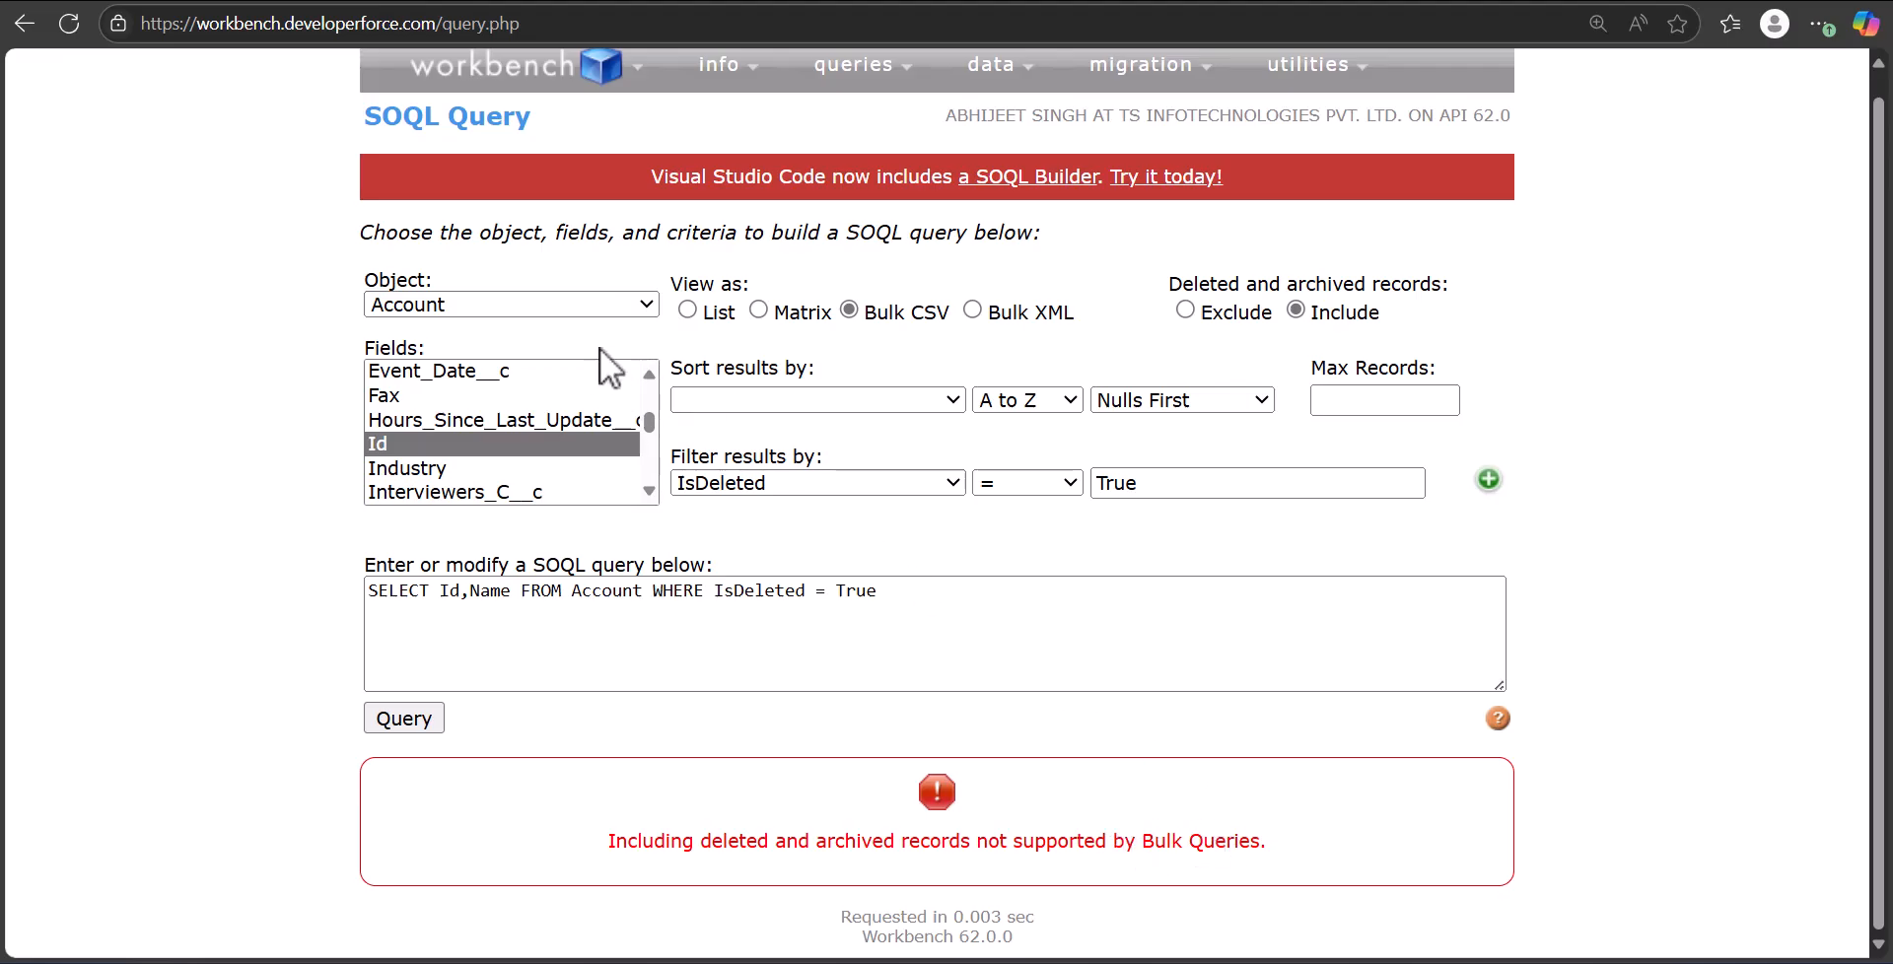
Switch the results view to List and run the deleted-accounts query.
left_click(689, 311)
left_click(412, 718)
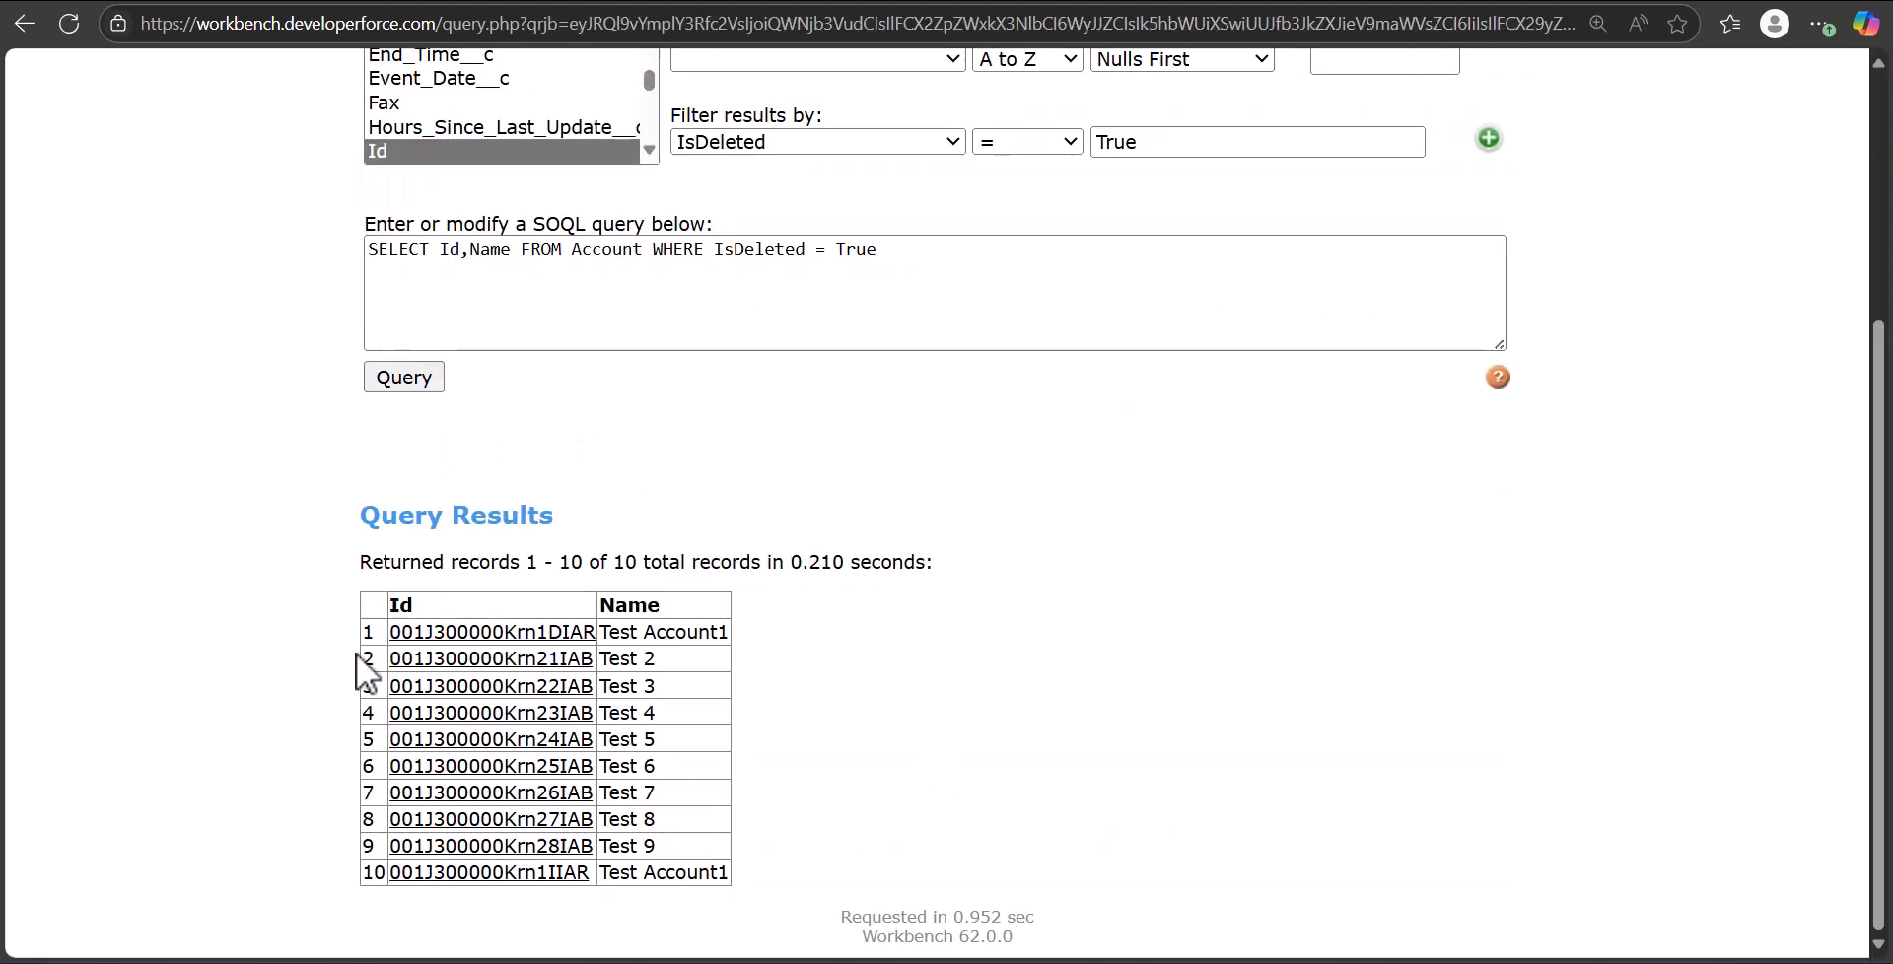
mouse_move(590, 633)
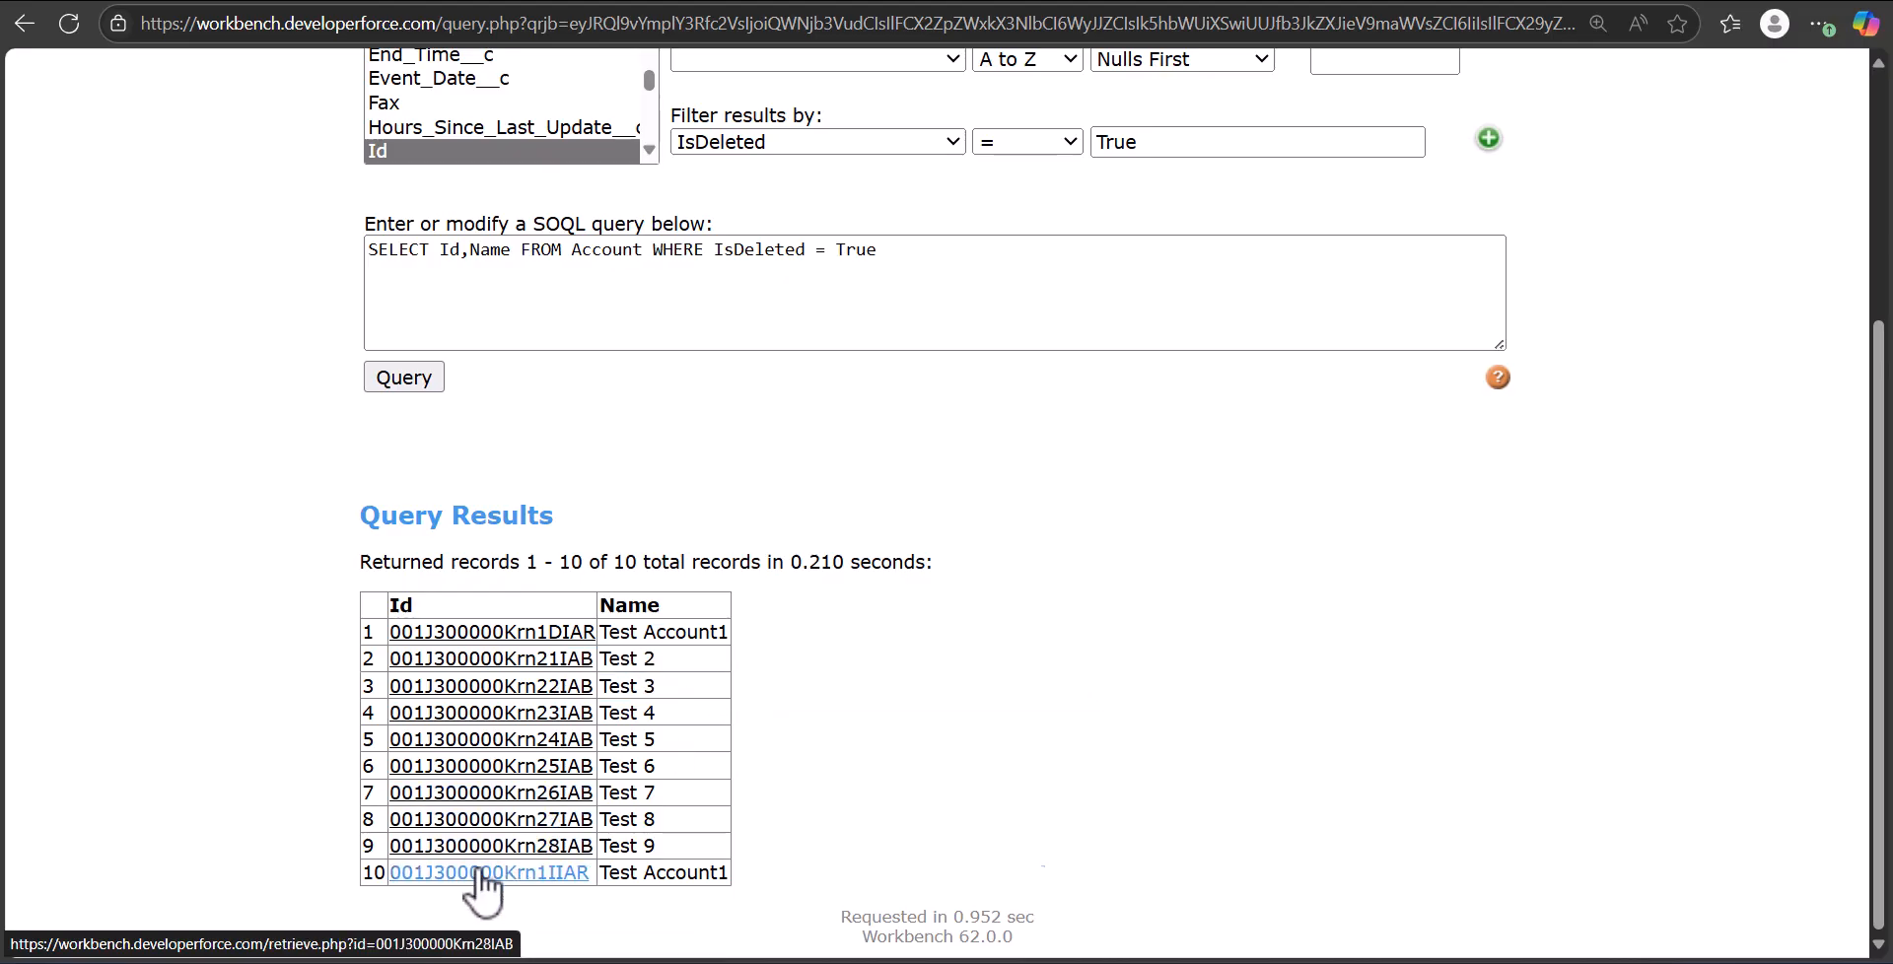
Undelete the Test Account1 record in row 10 of the query results.
mouse_move(483, 882)
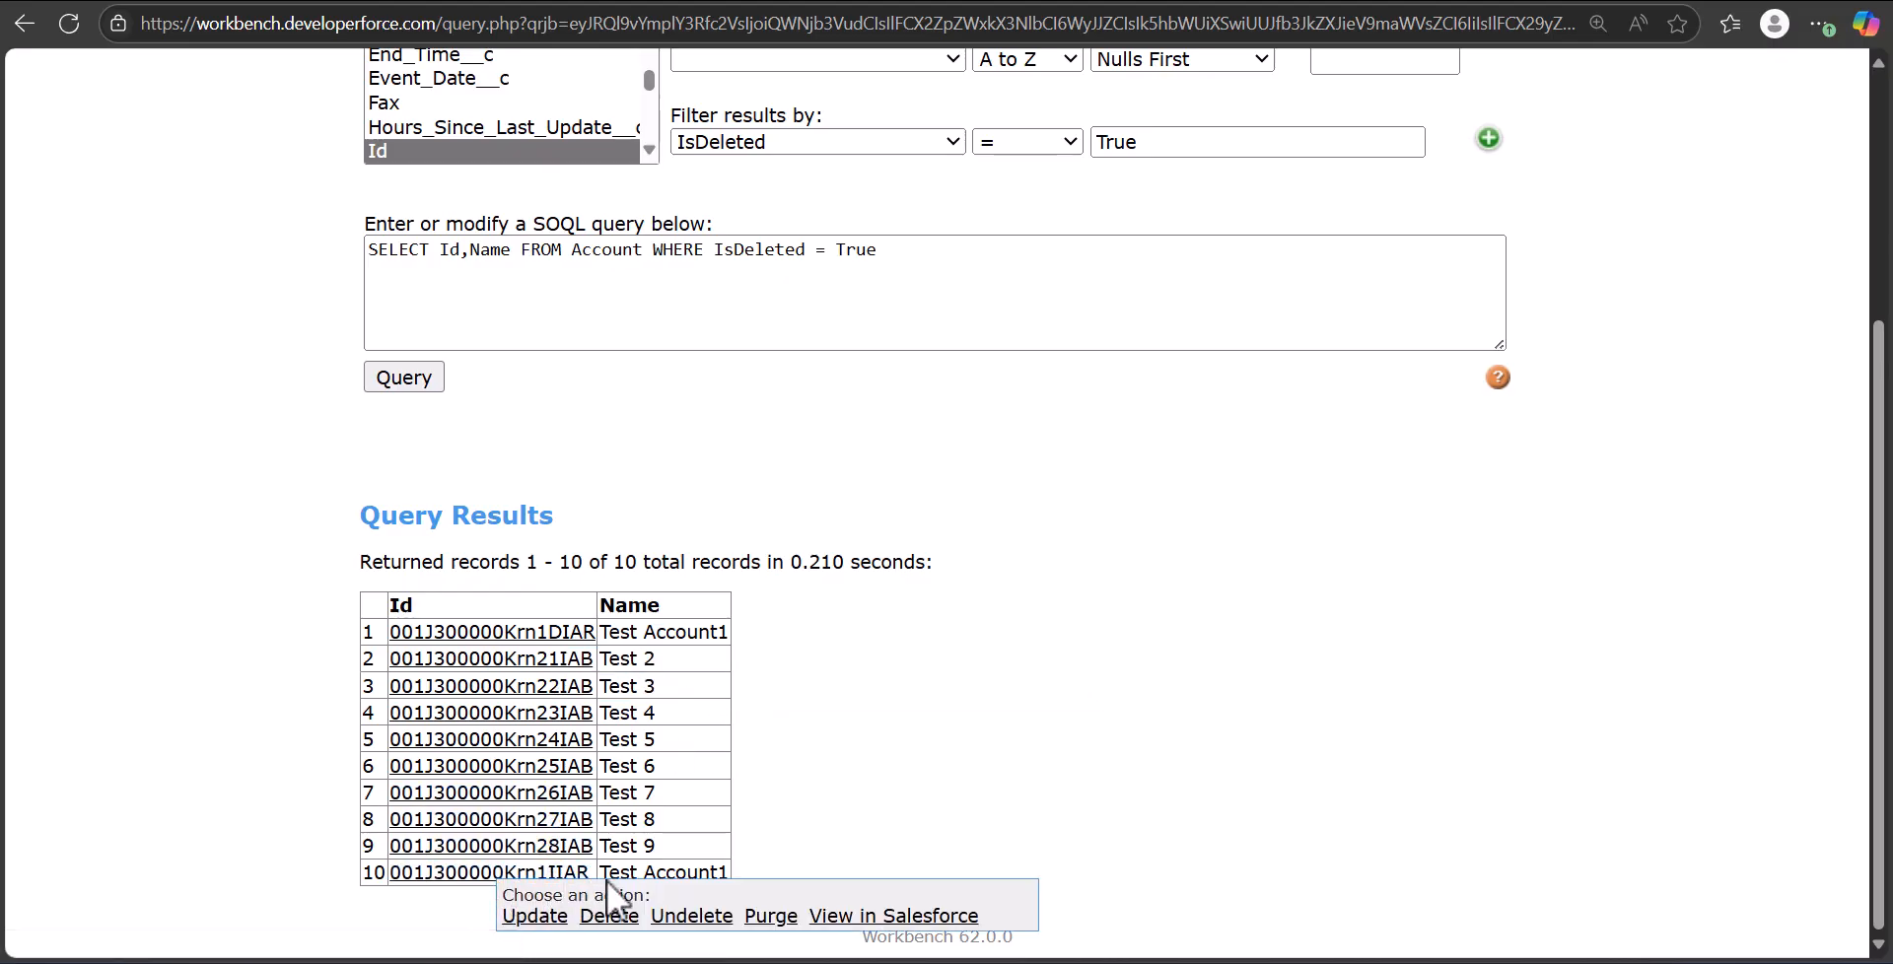
left_click(692, 917)
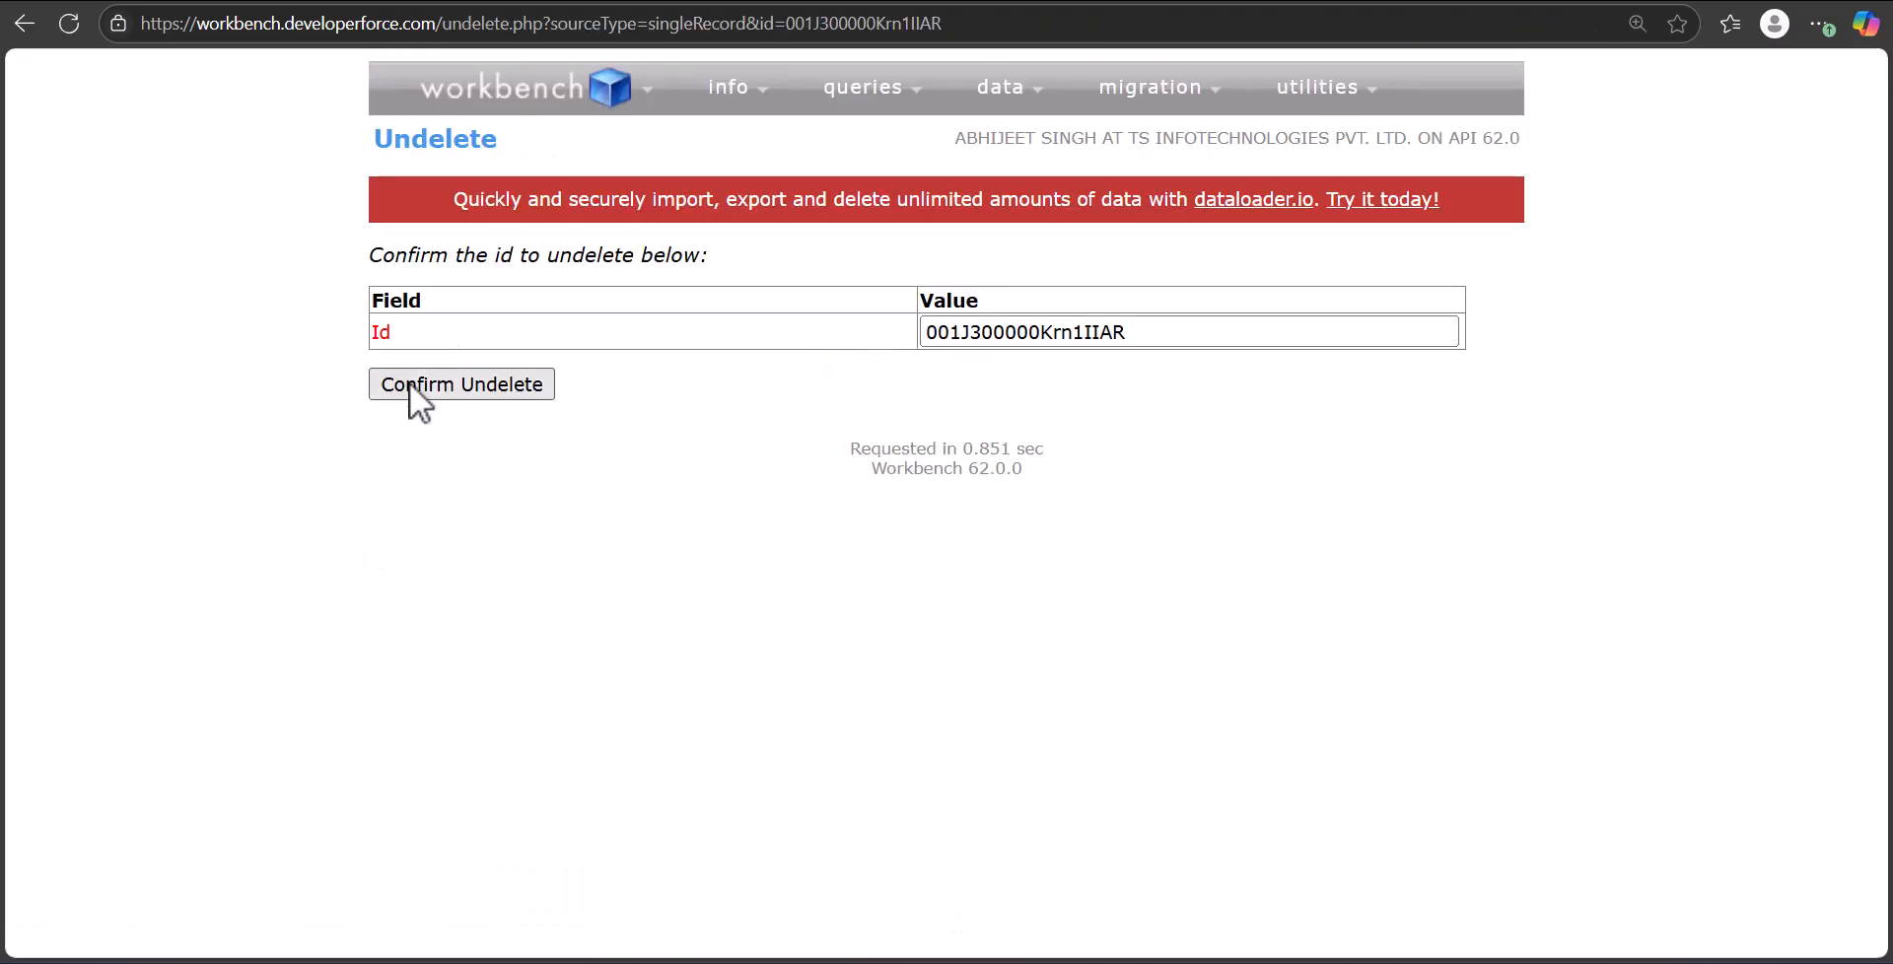
left_click(410, 383)
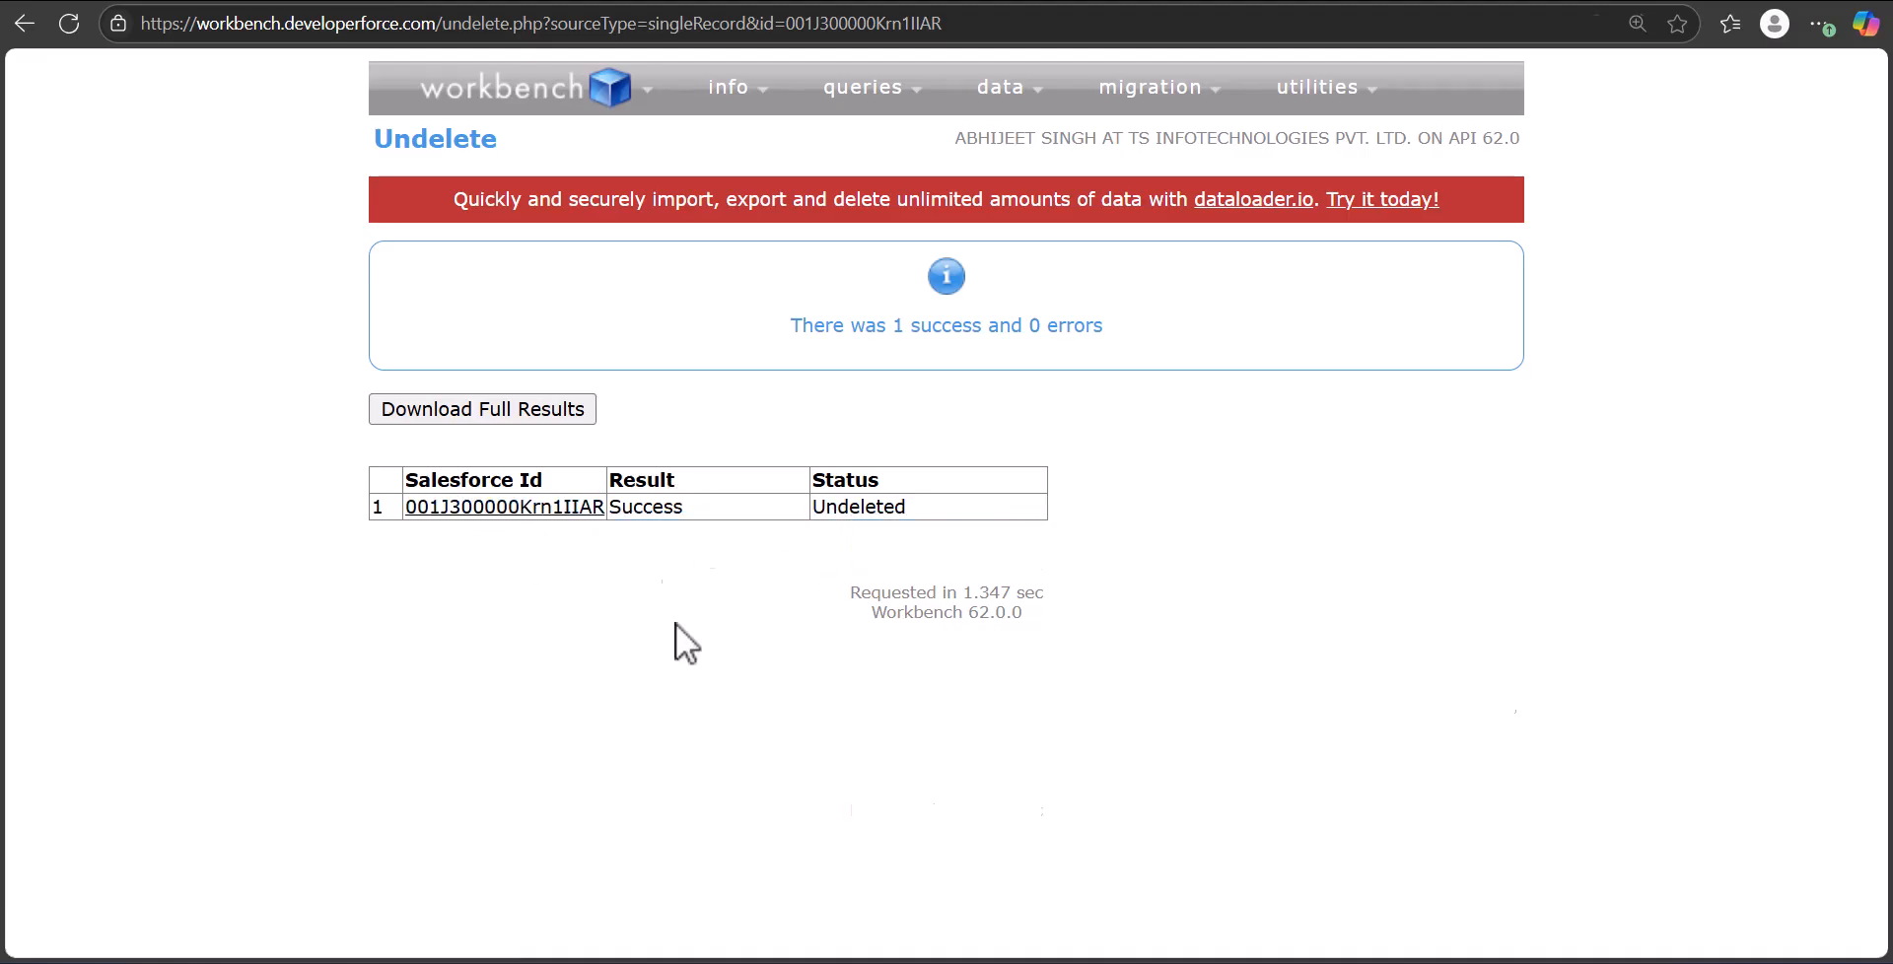
Return to the SOQL query and rerun it to review the remaining deleted accounts.
key("alt+Left")
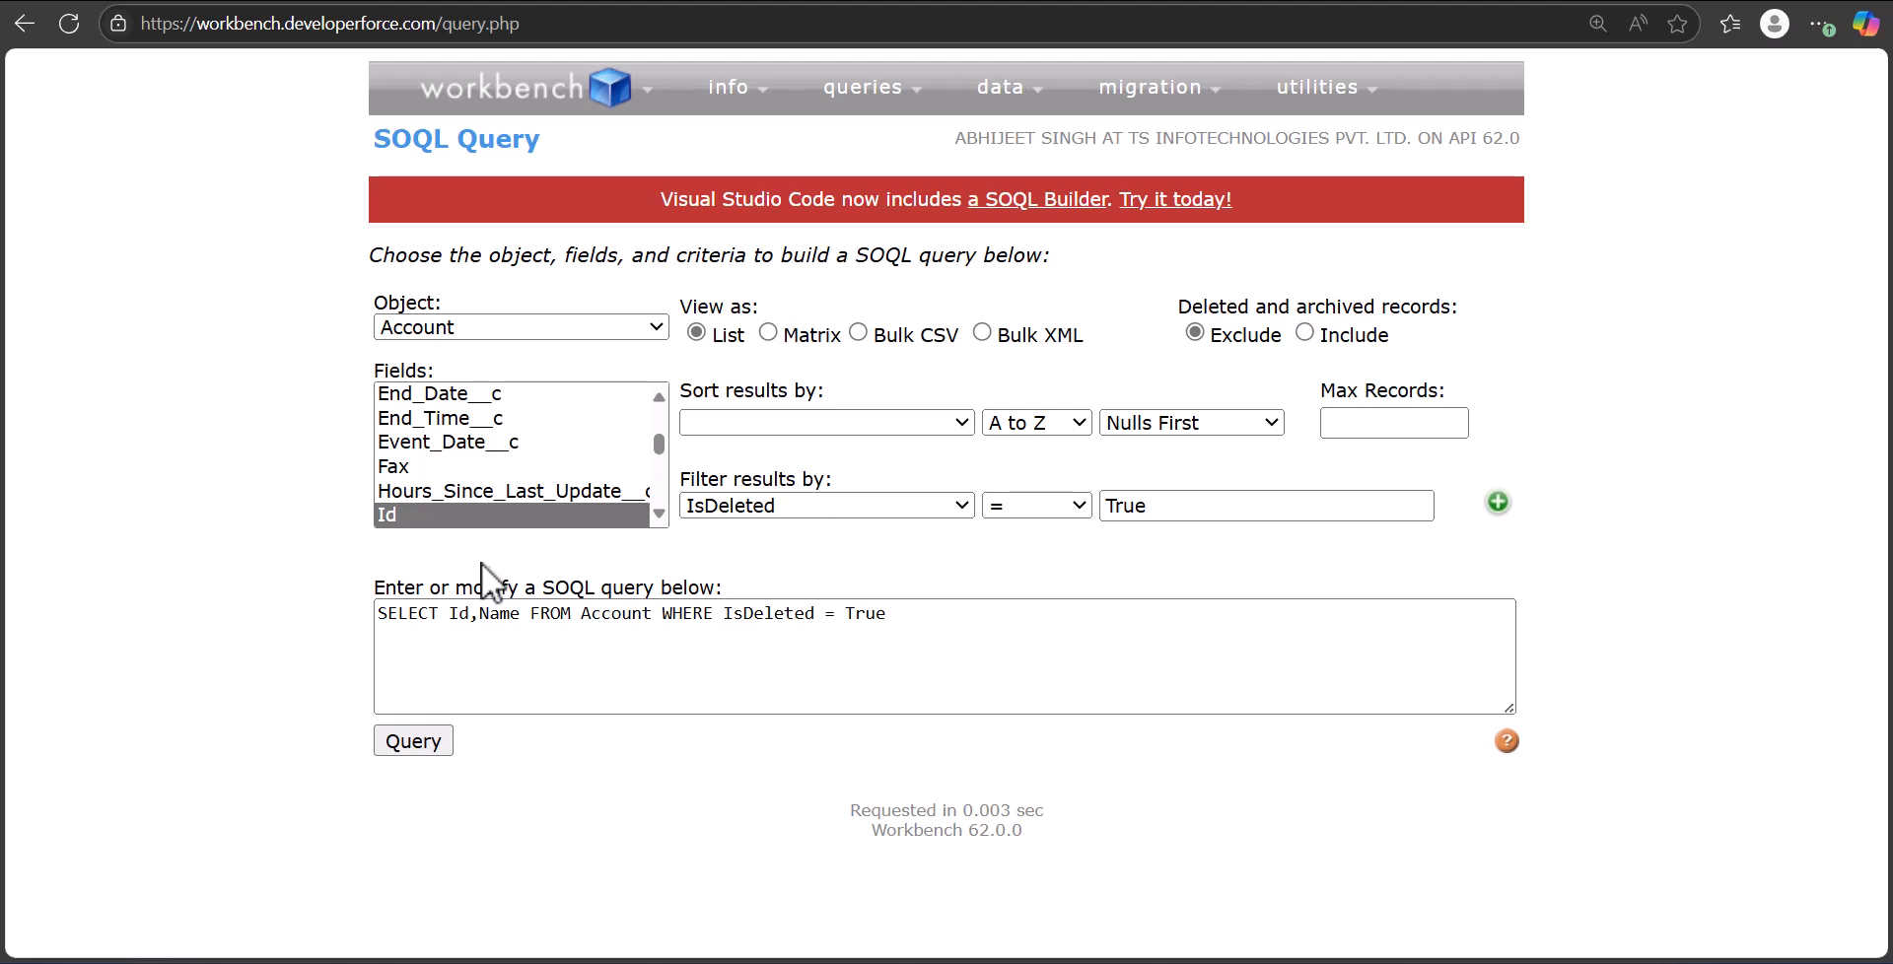
left_click(412, 743)
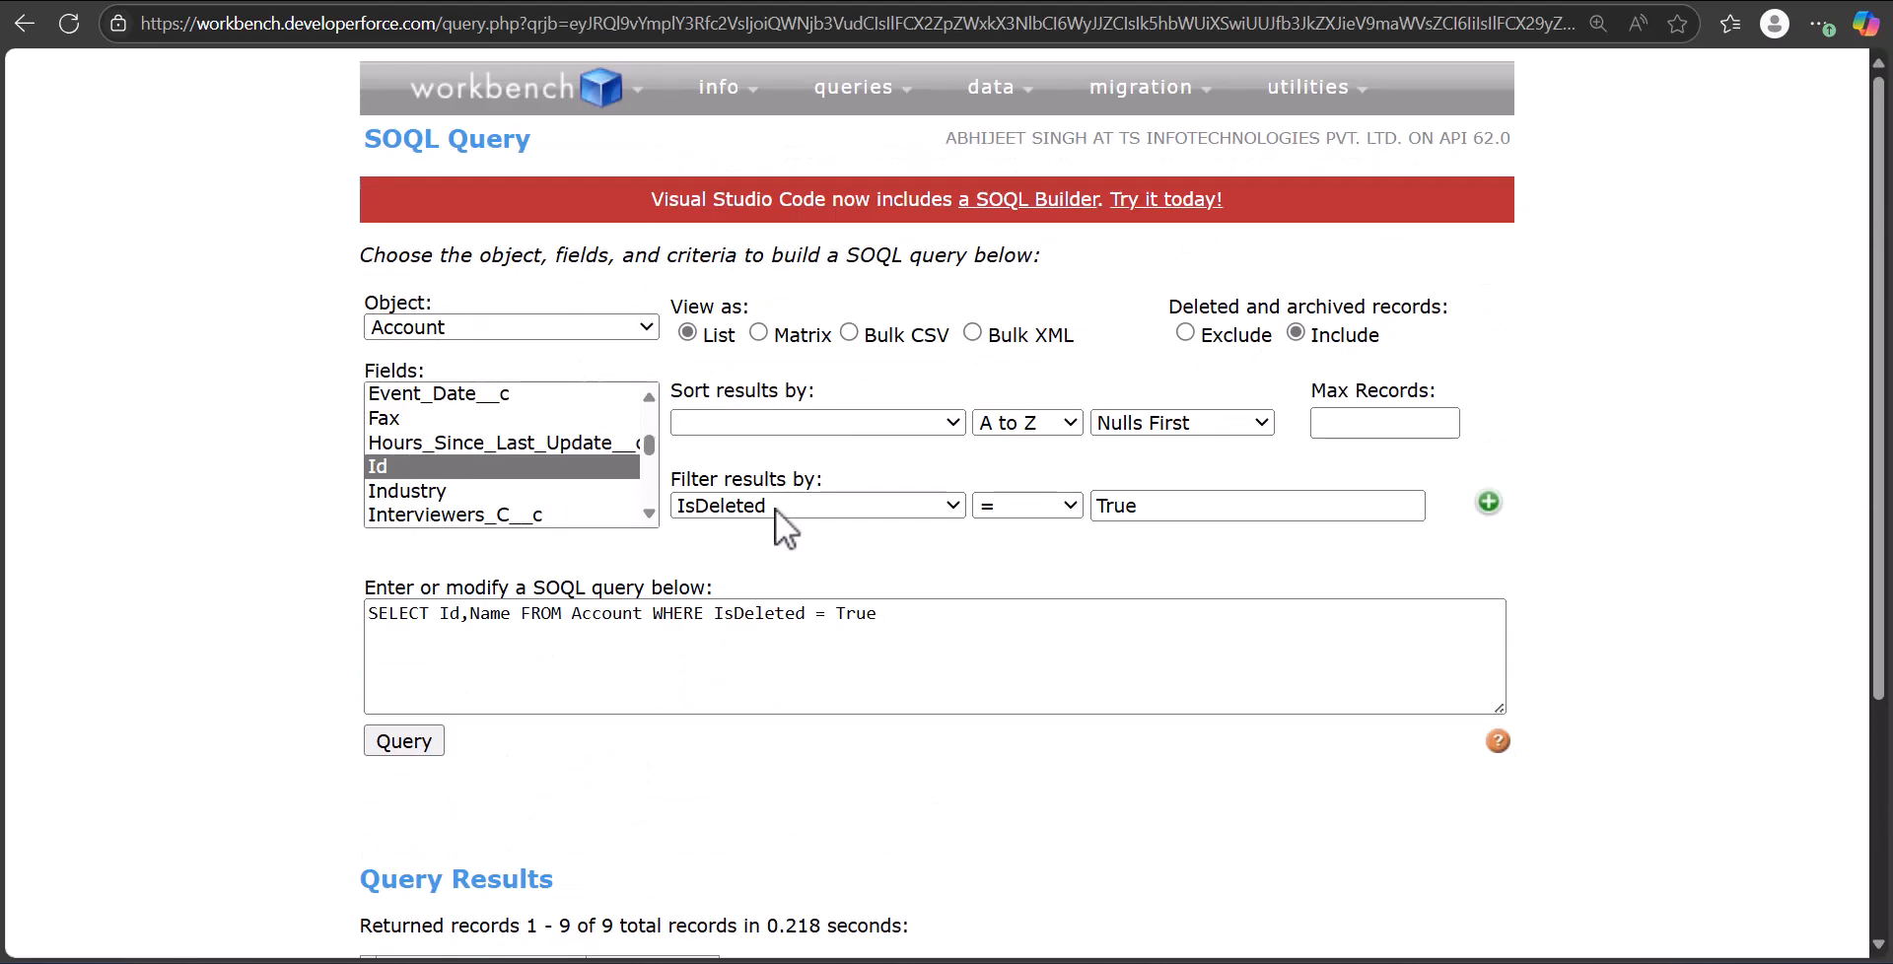
scroll(661, 676, "down", 2)
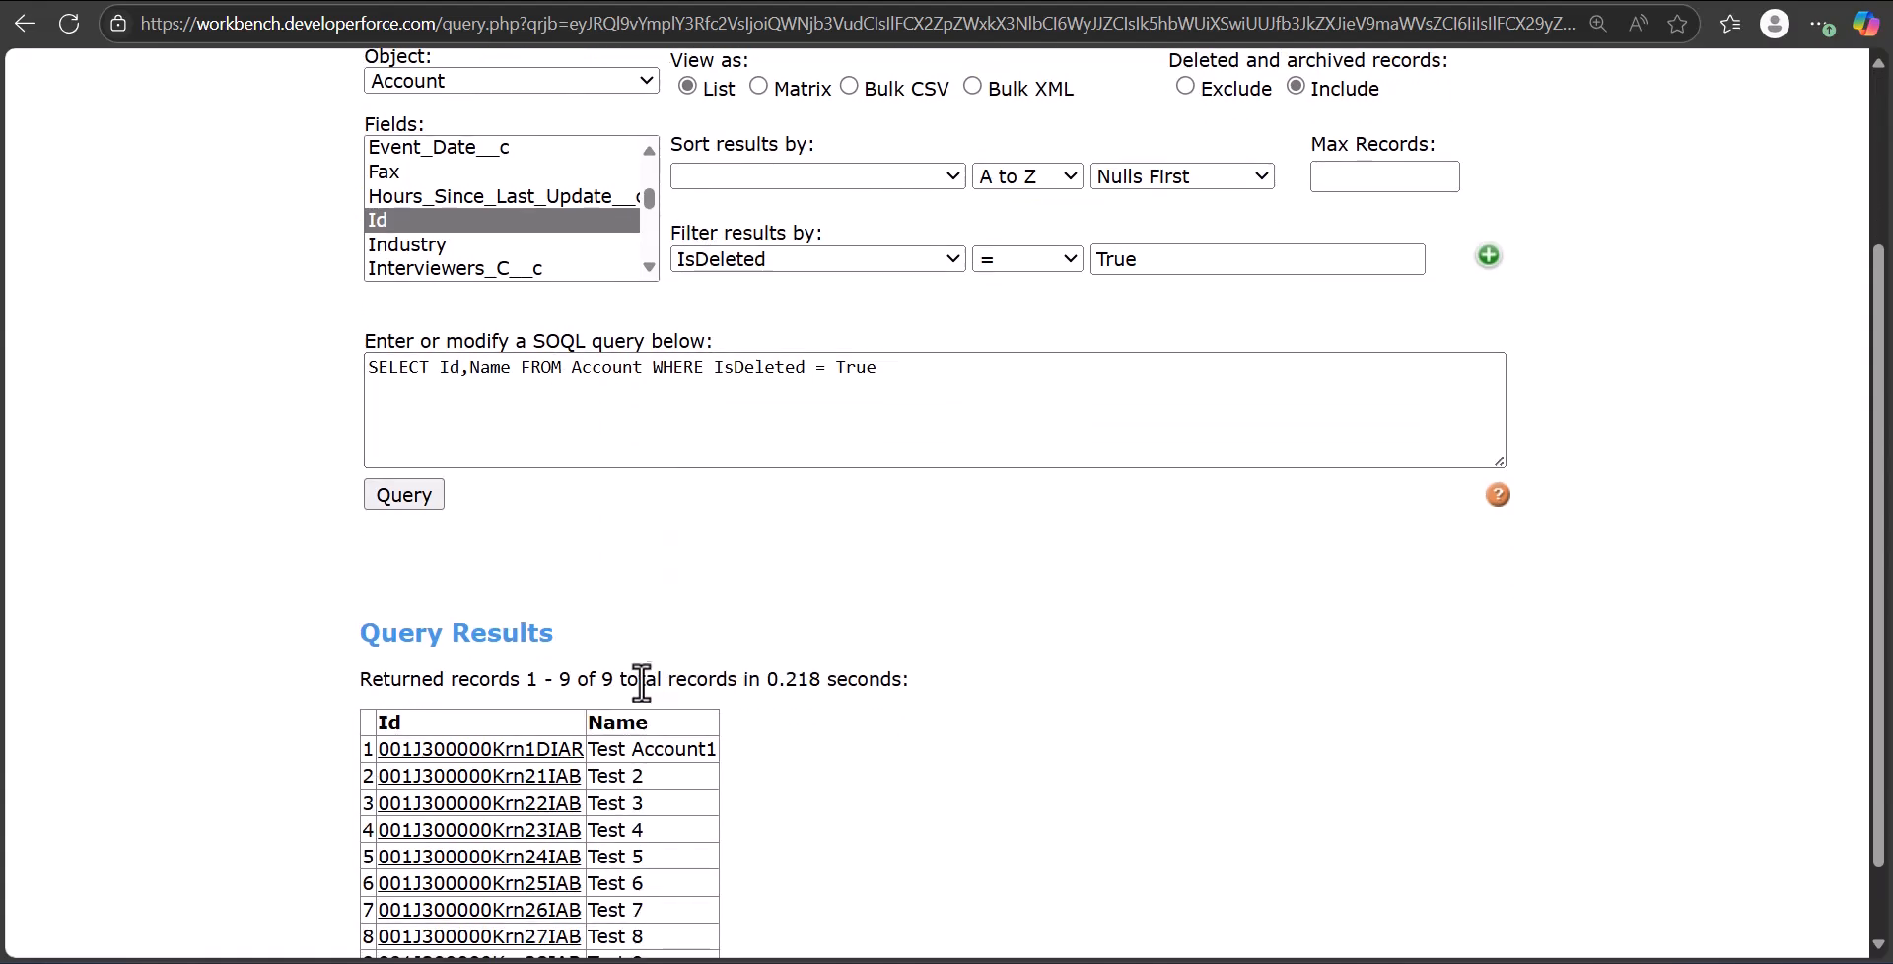
scroll(483, 690, "down", 1)
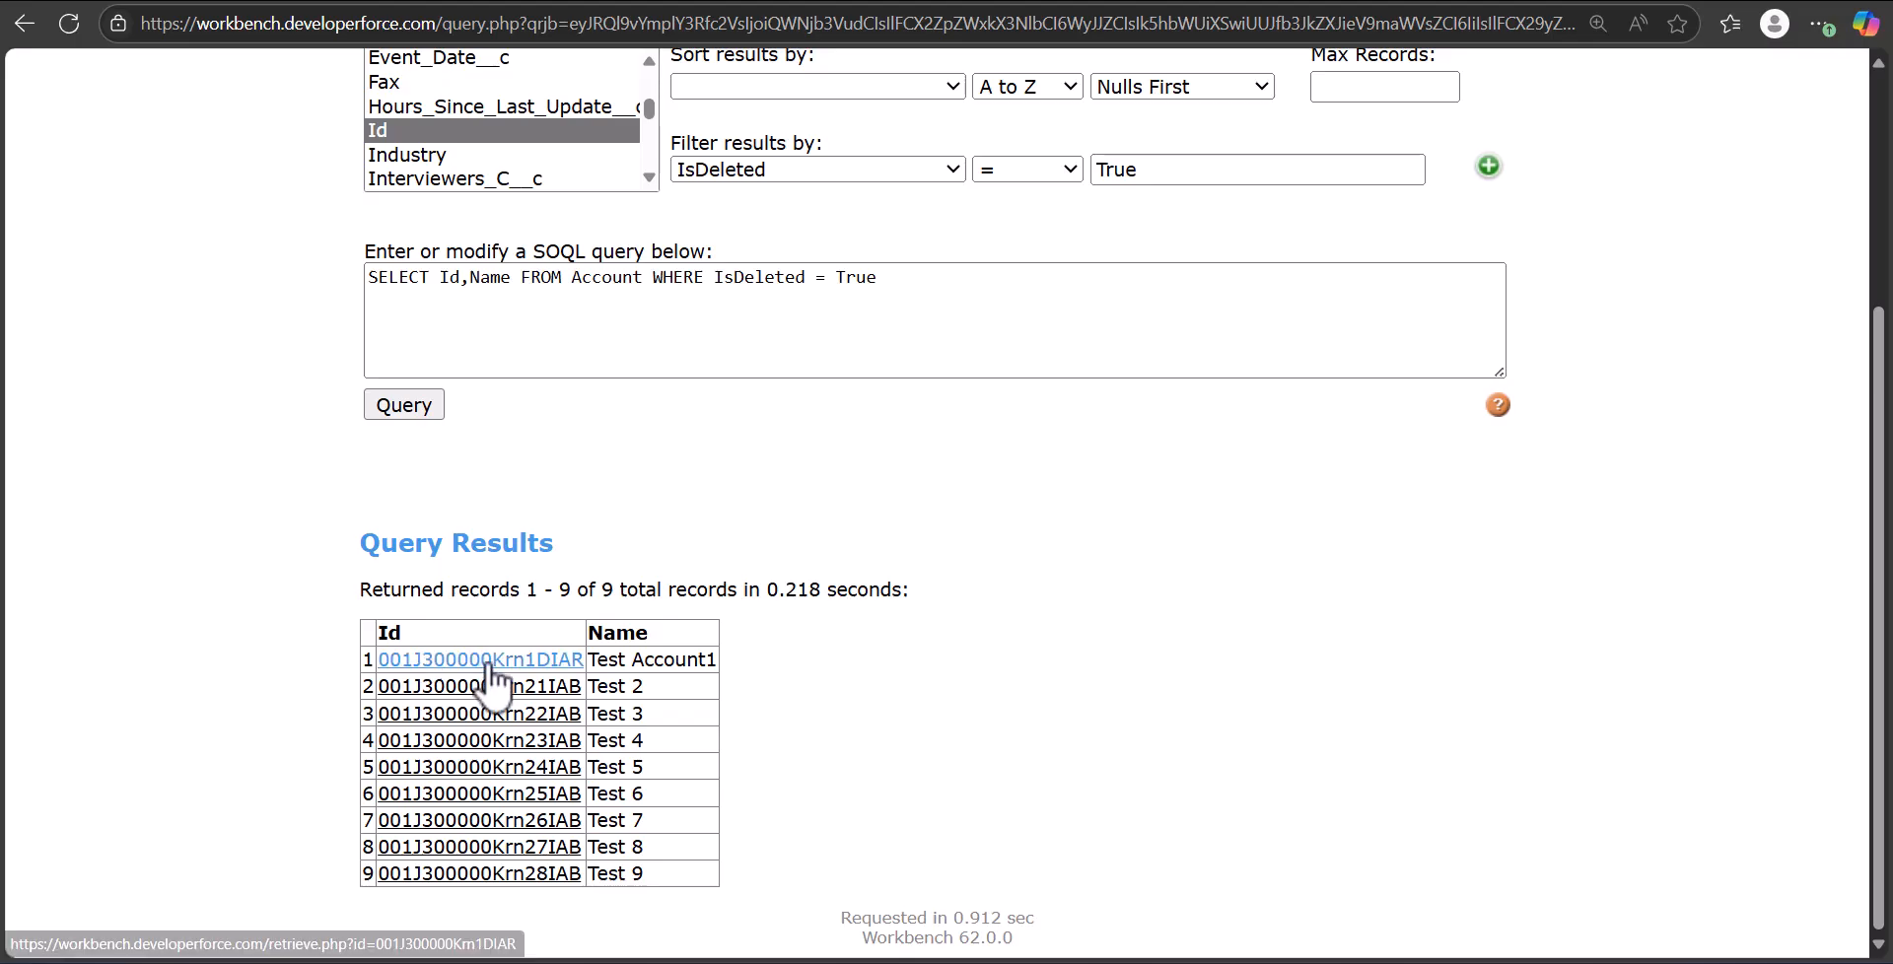
Copy the whole query results table into a blank Excel sheet and widen column C to fit the account names.
mouse_move(493, 680)
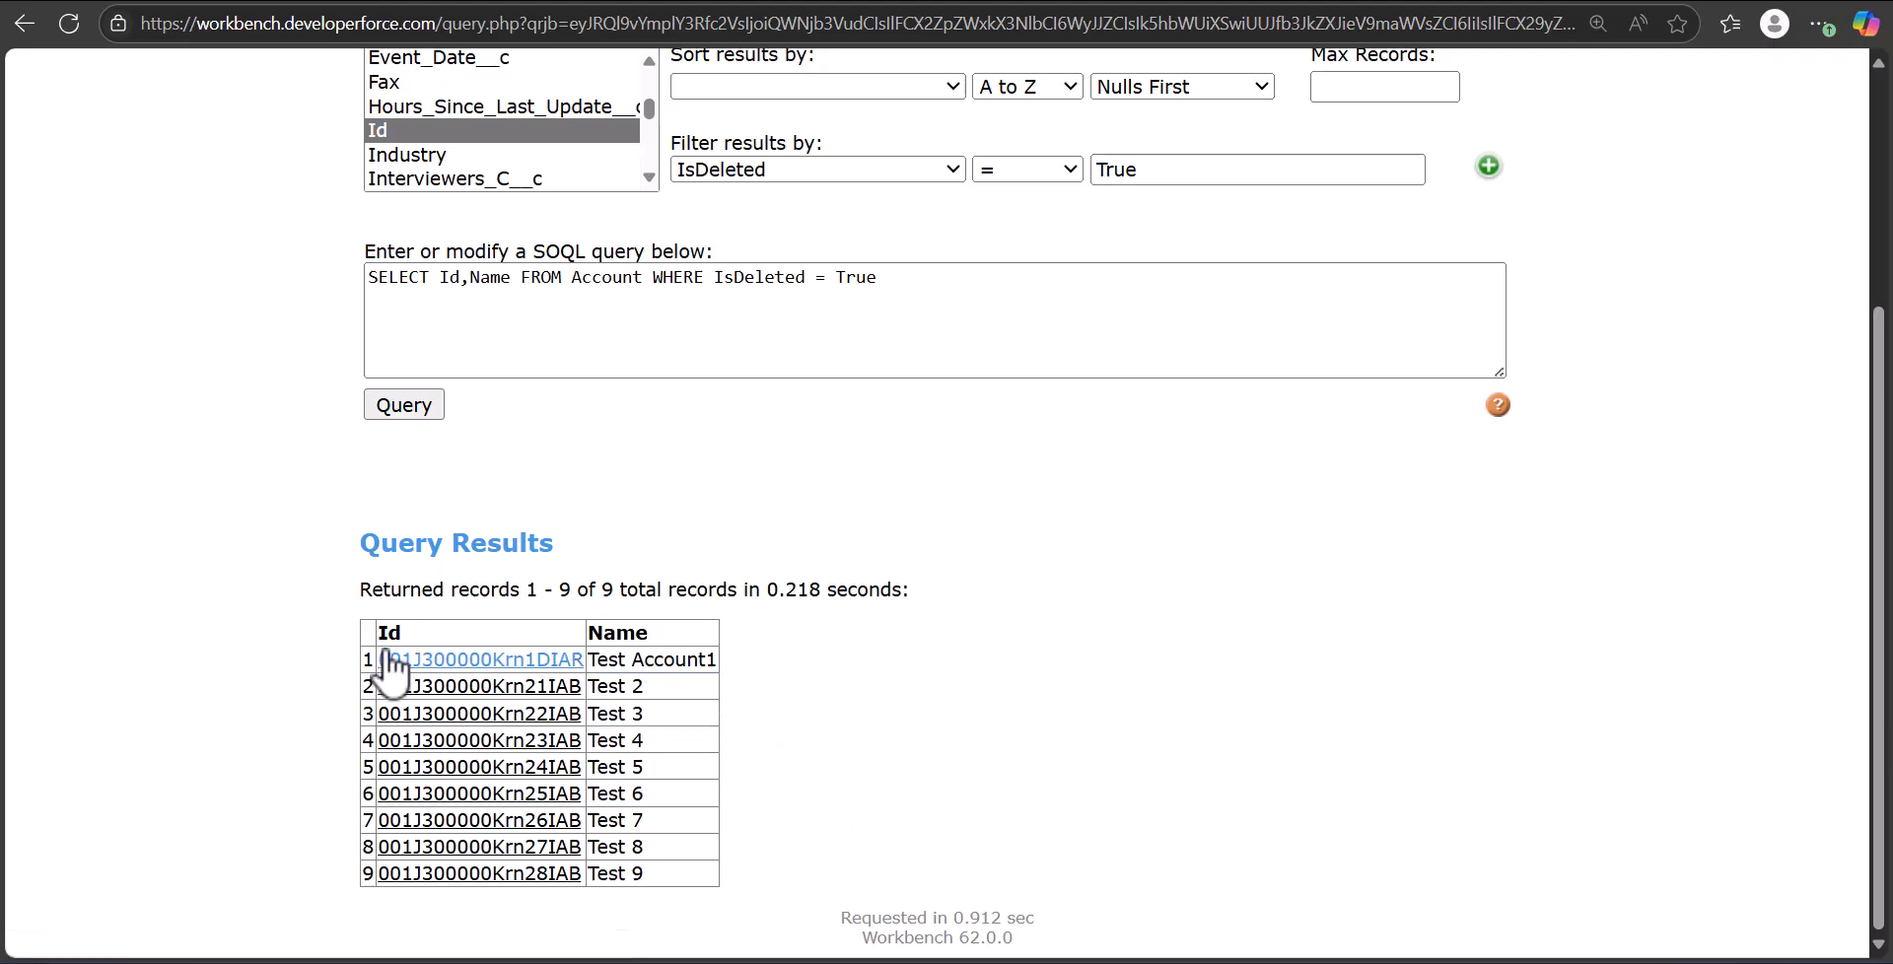
left_click_drag(370, 629, 679, 862)
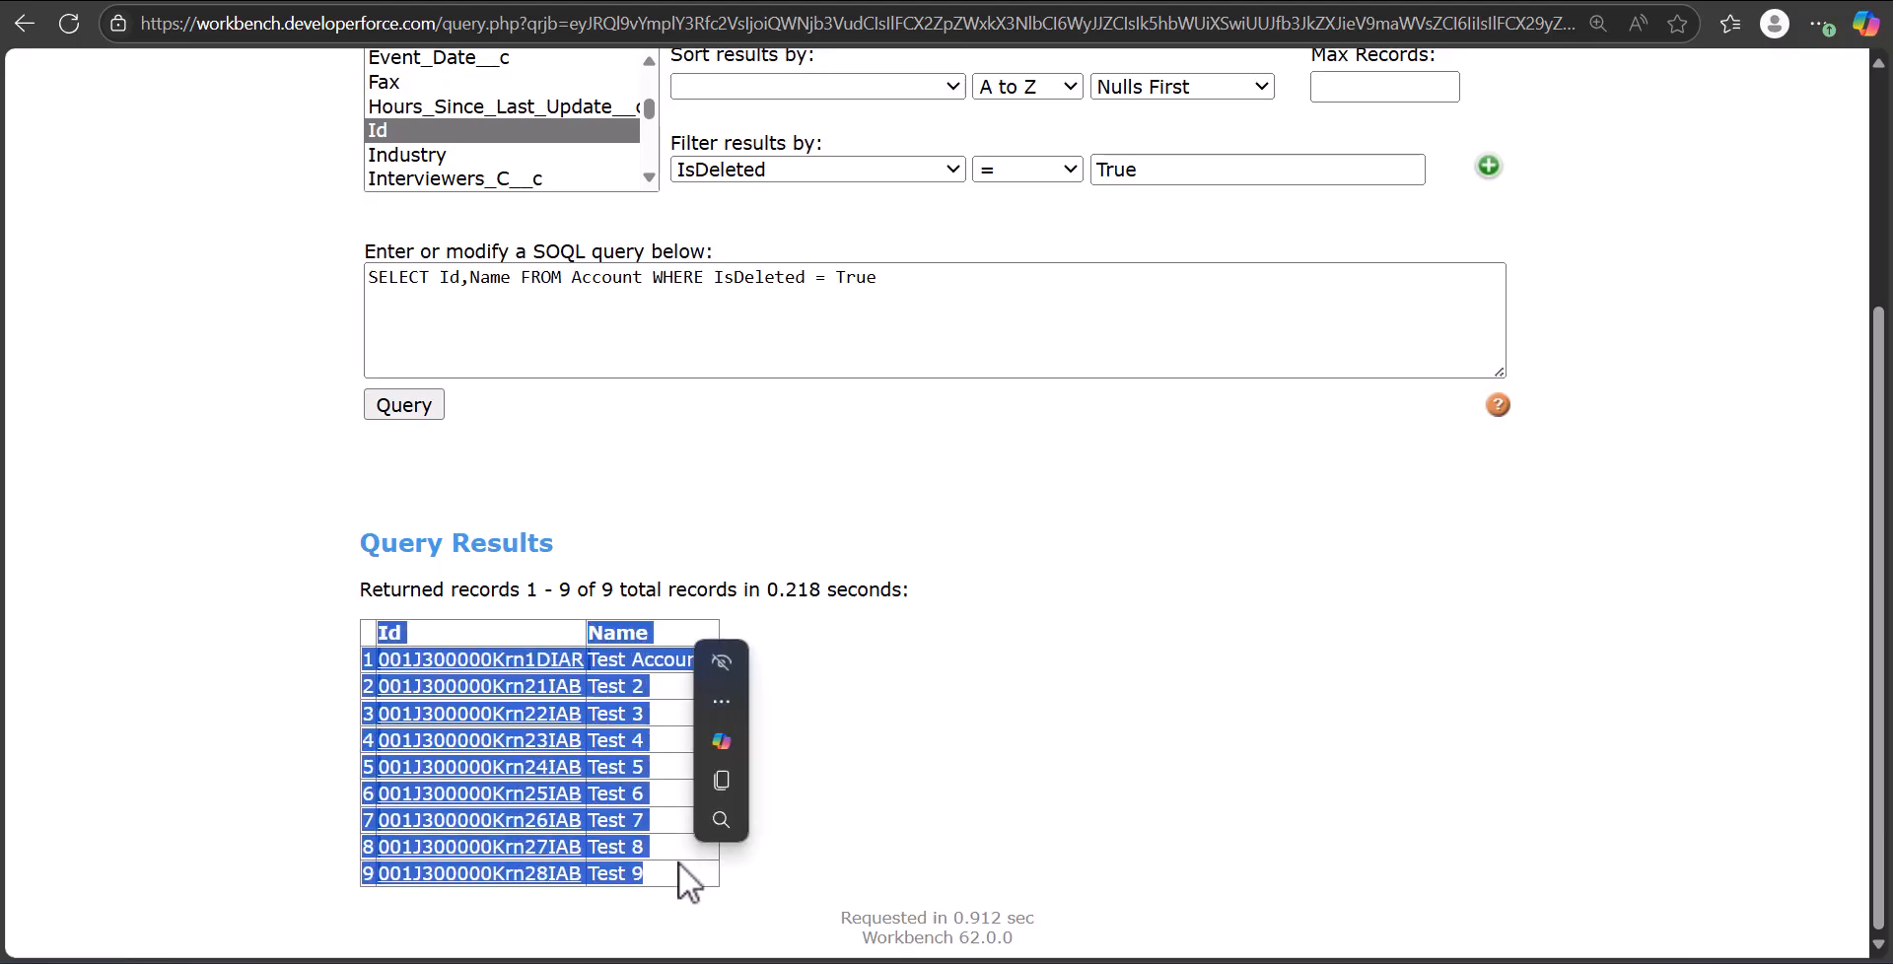
left_click(789, 854)
left_click(395, 862)
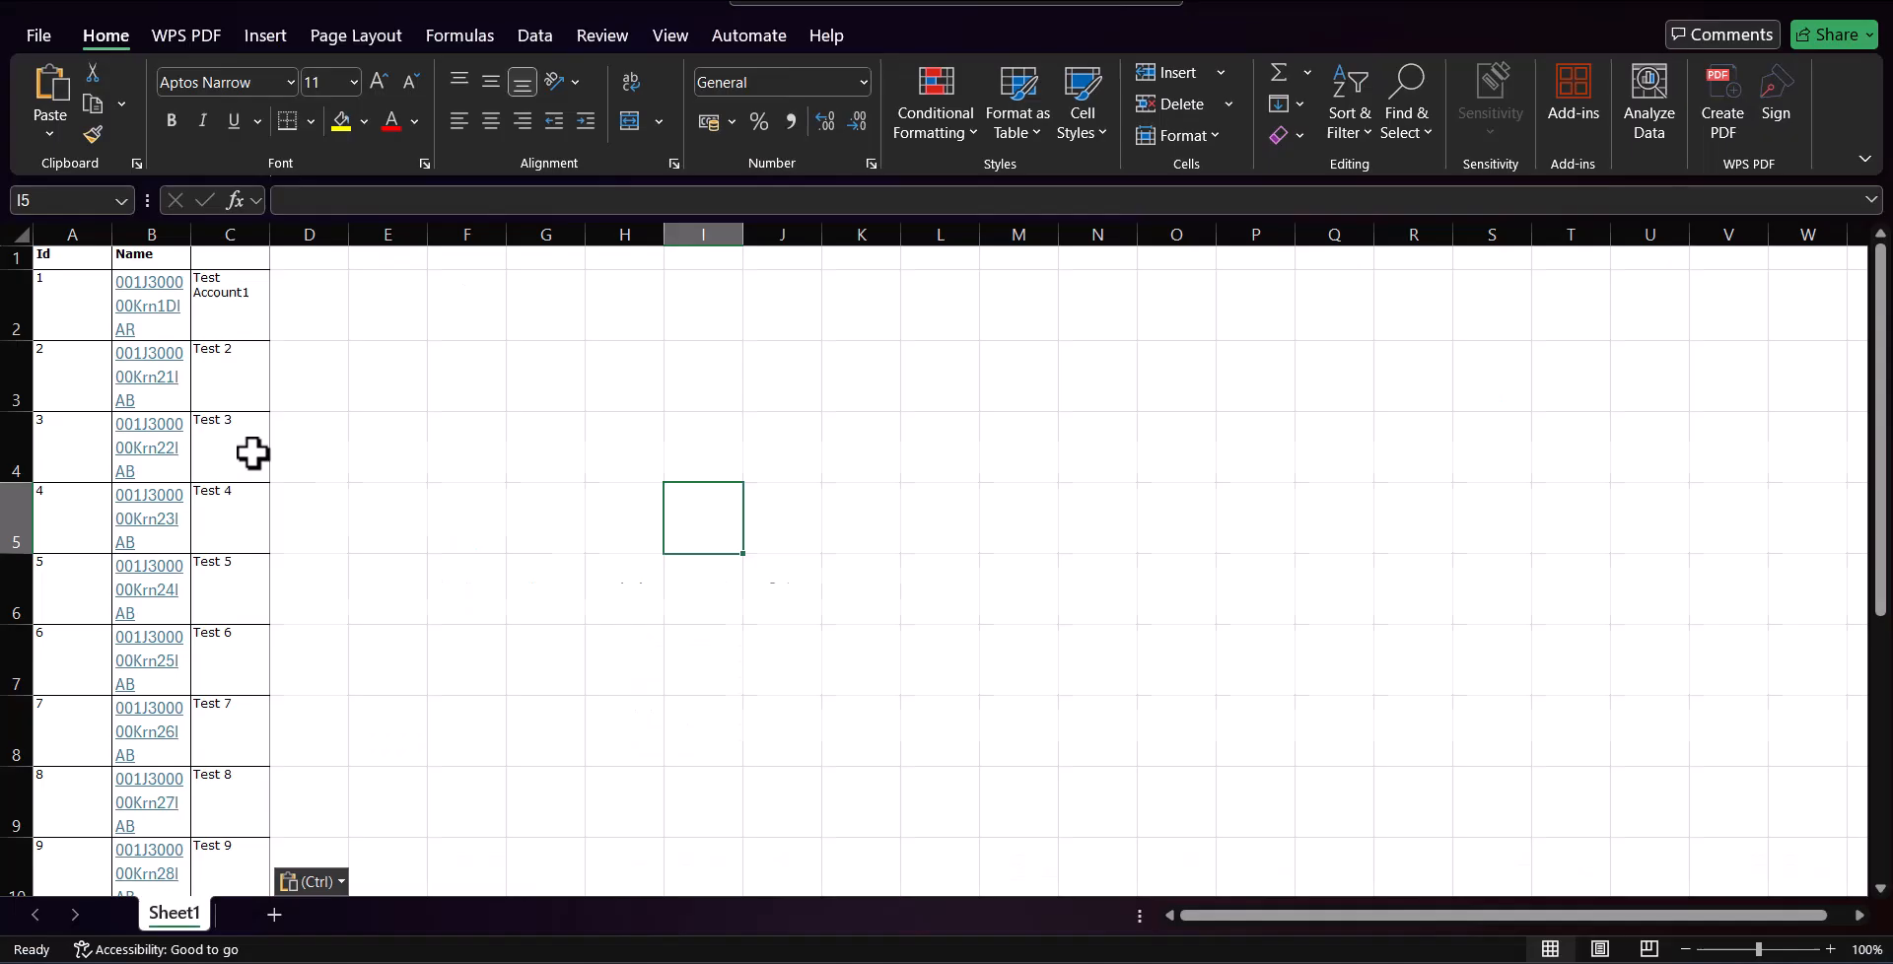
left_click_drag(275, 235, 510, 237)
left_click_drag(74, 296, 67, 768)
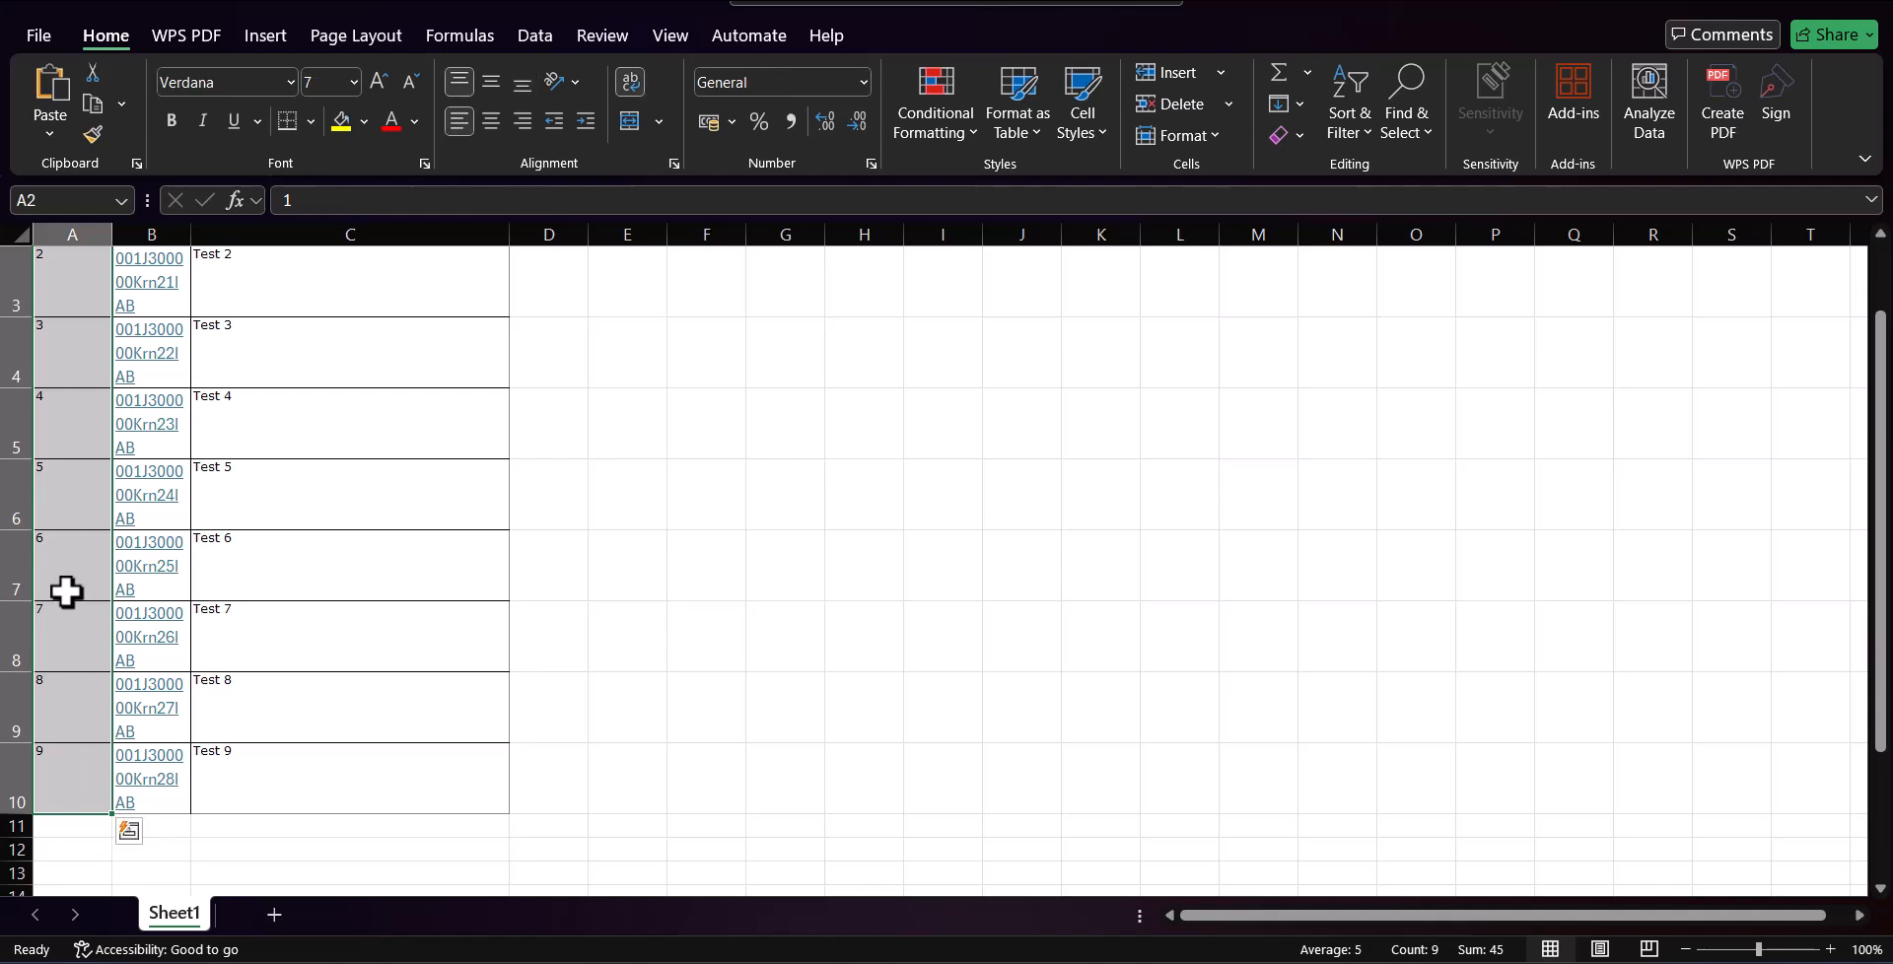
right_click(112, 582)
key("Escape")
scroll(636, 498, "up", 1)
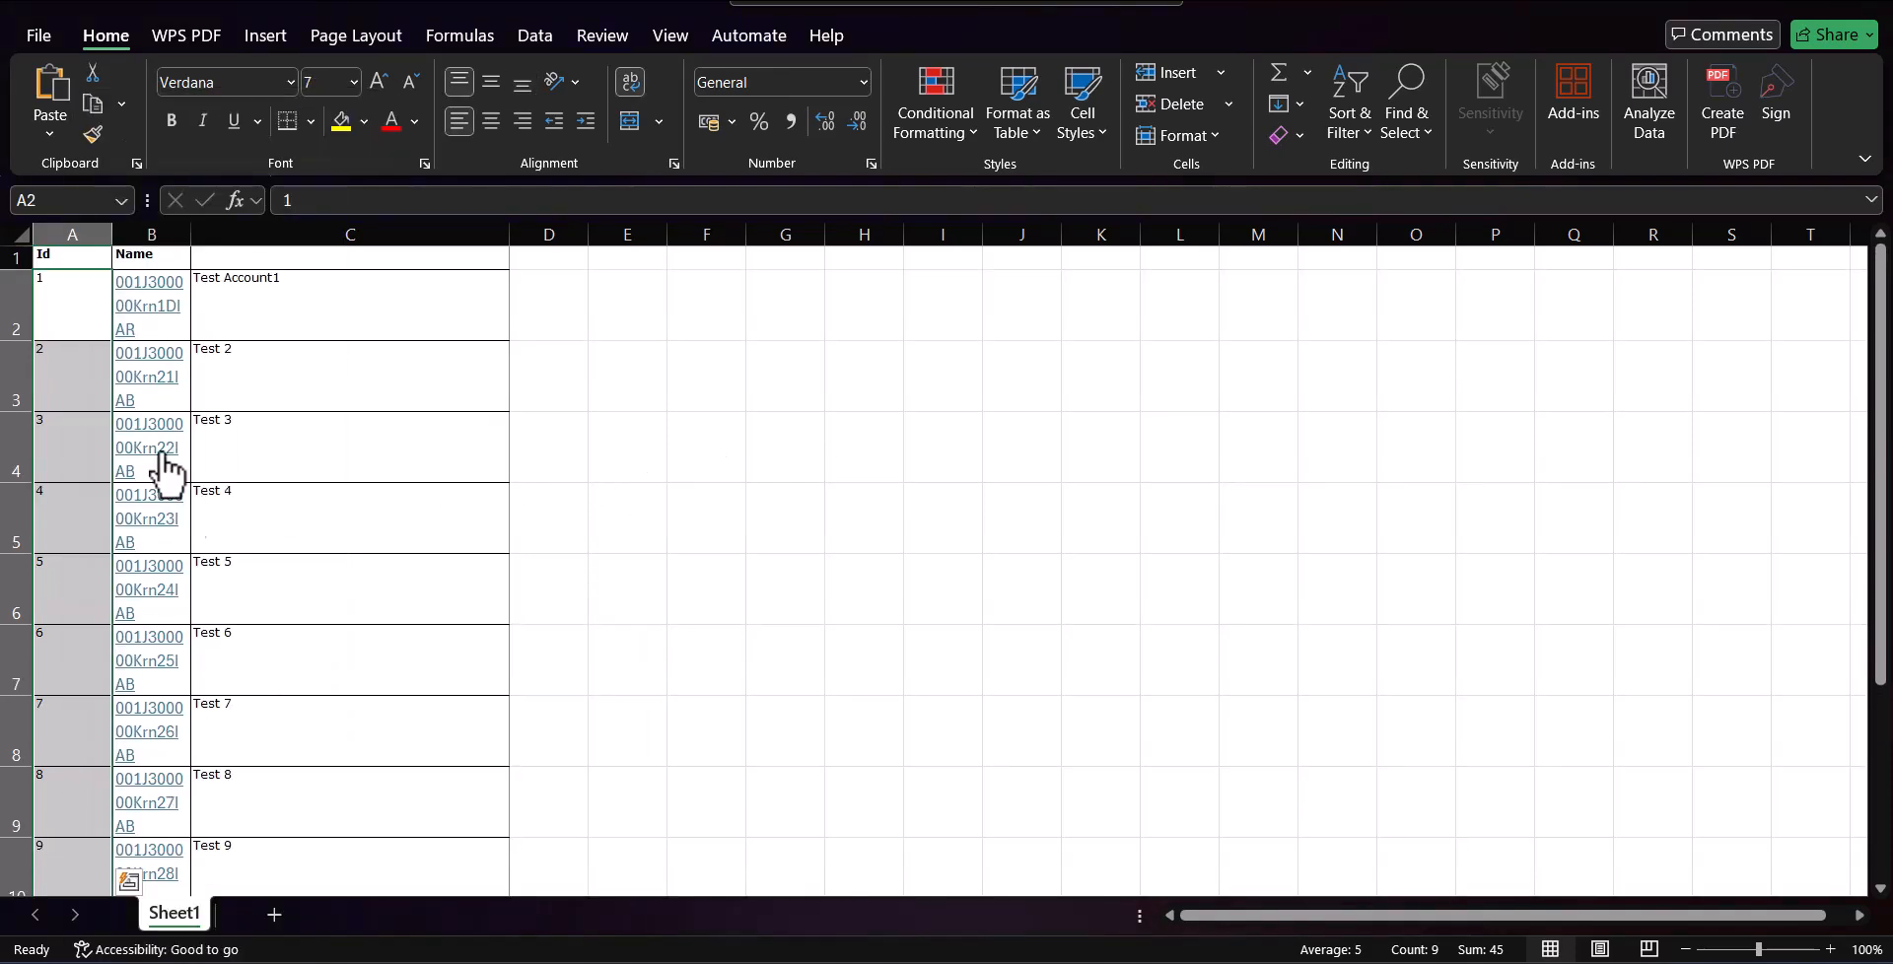
Delete the row-number cells A2:A10, shifting the remaining cells left under the Id and Name headers.
left_click(71, 314)
left_click_drag(71, 313, 63, 773)
right_click(65, 665)
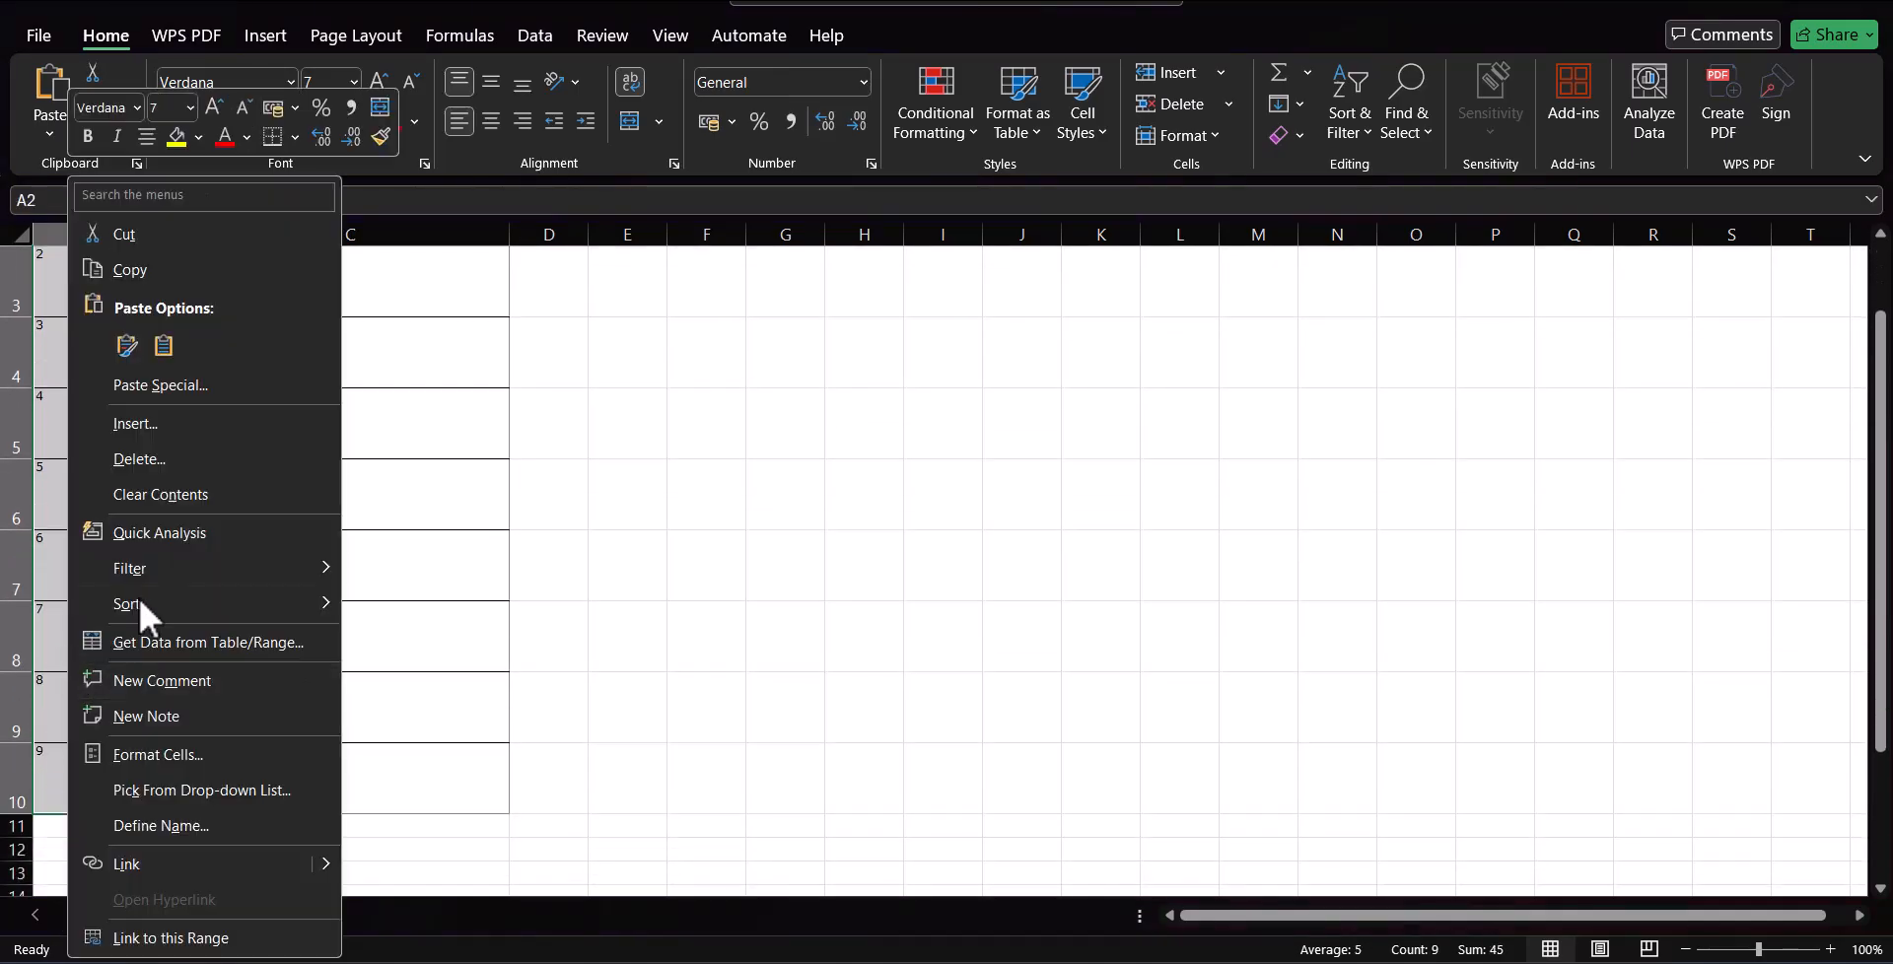
left_click(179, 468)
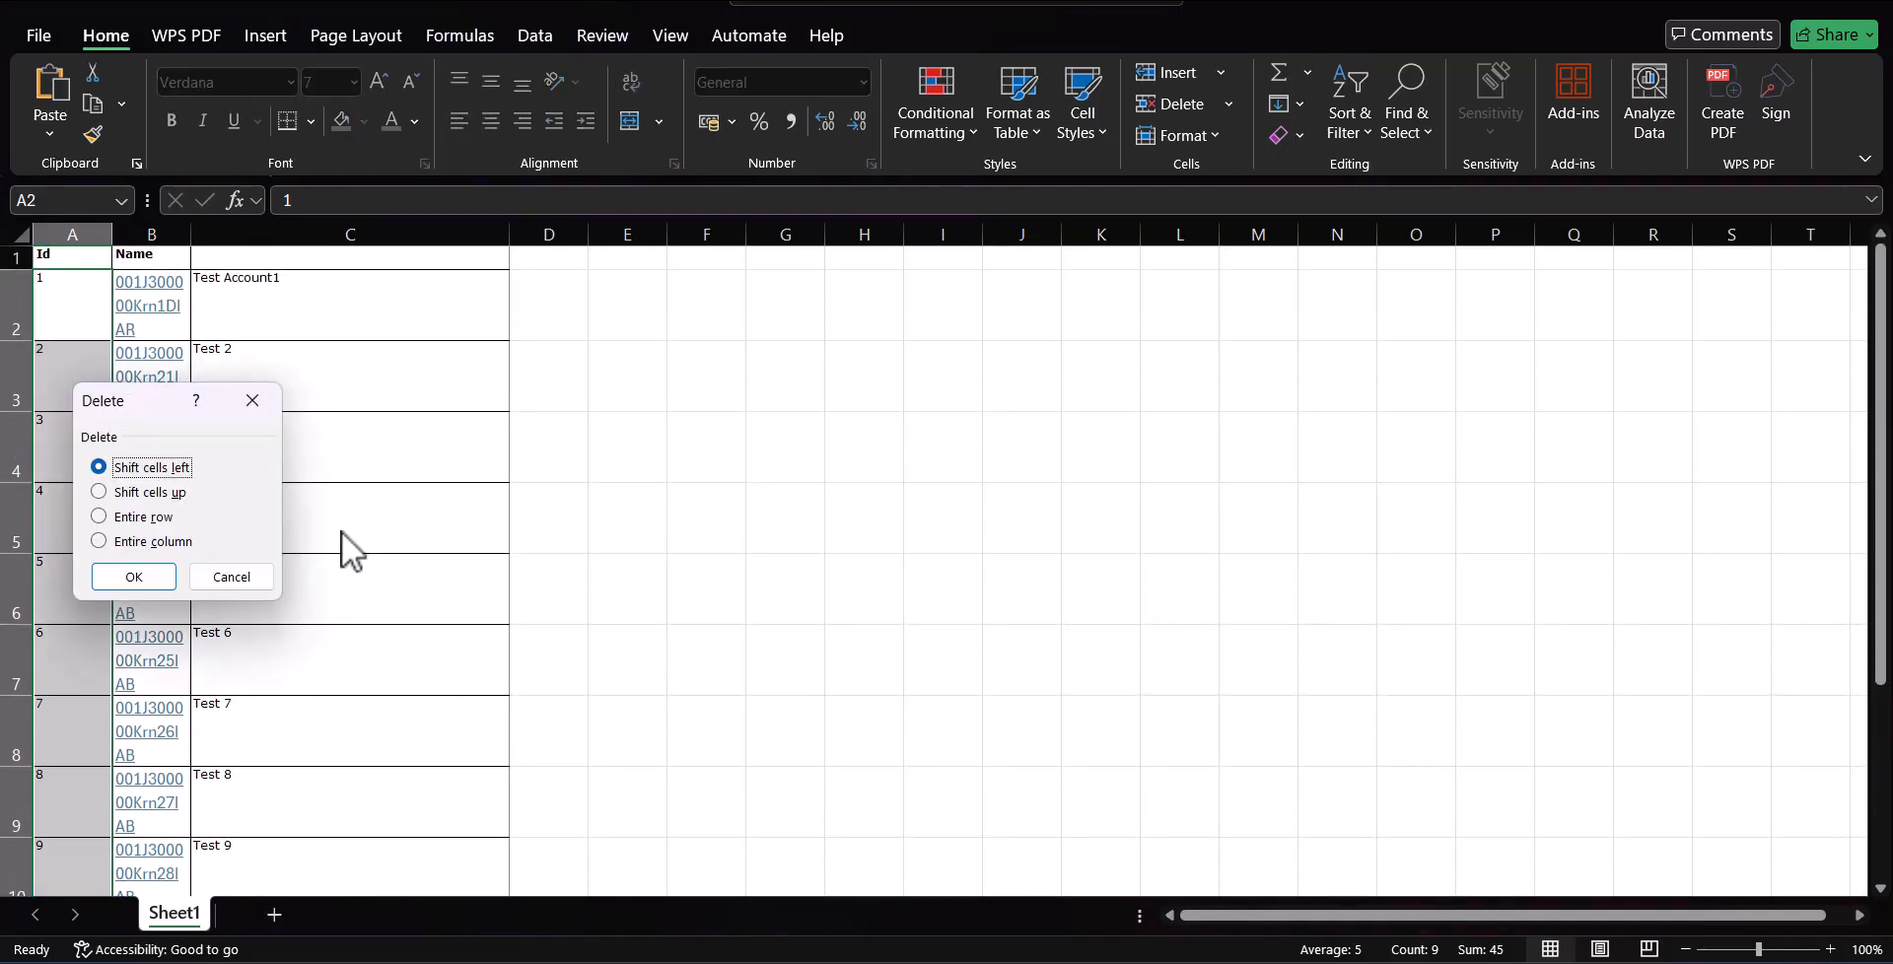
left_click(138, 580)
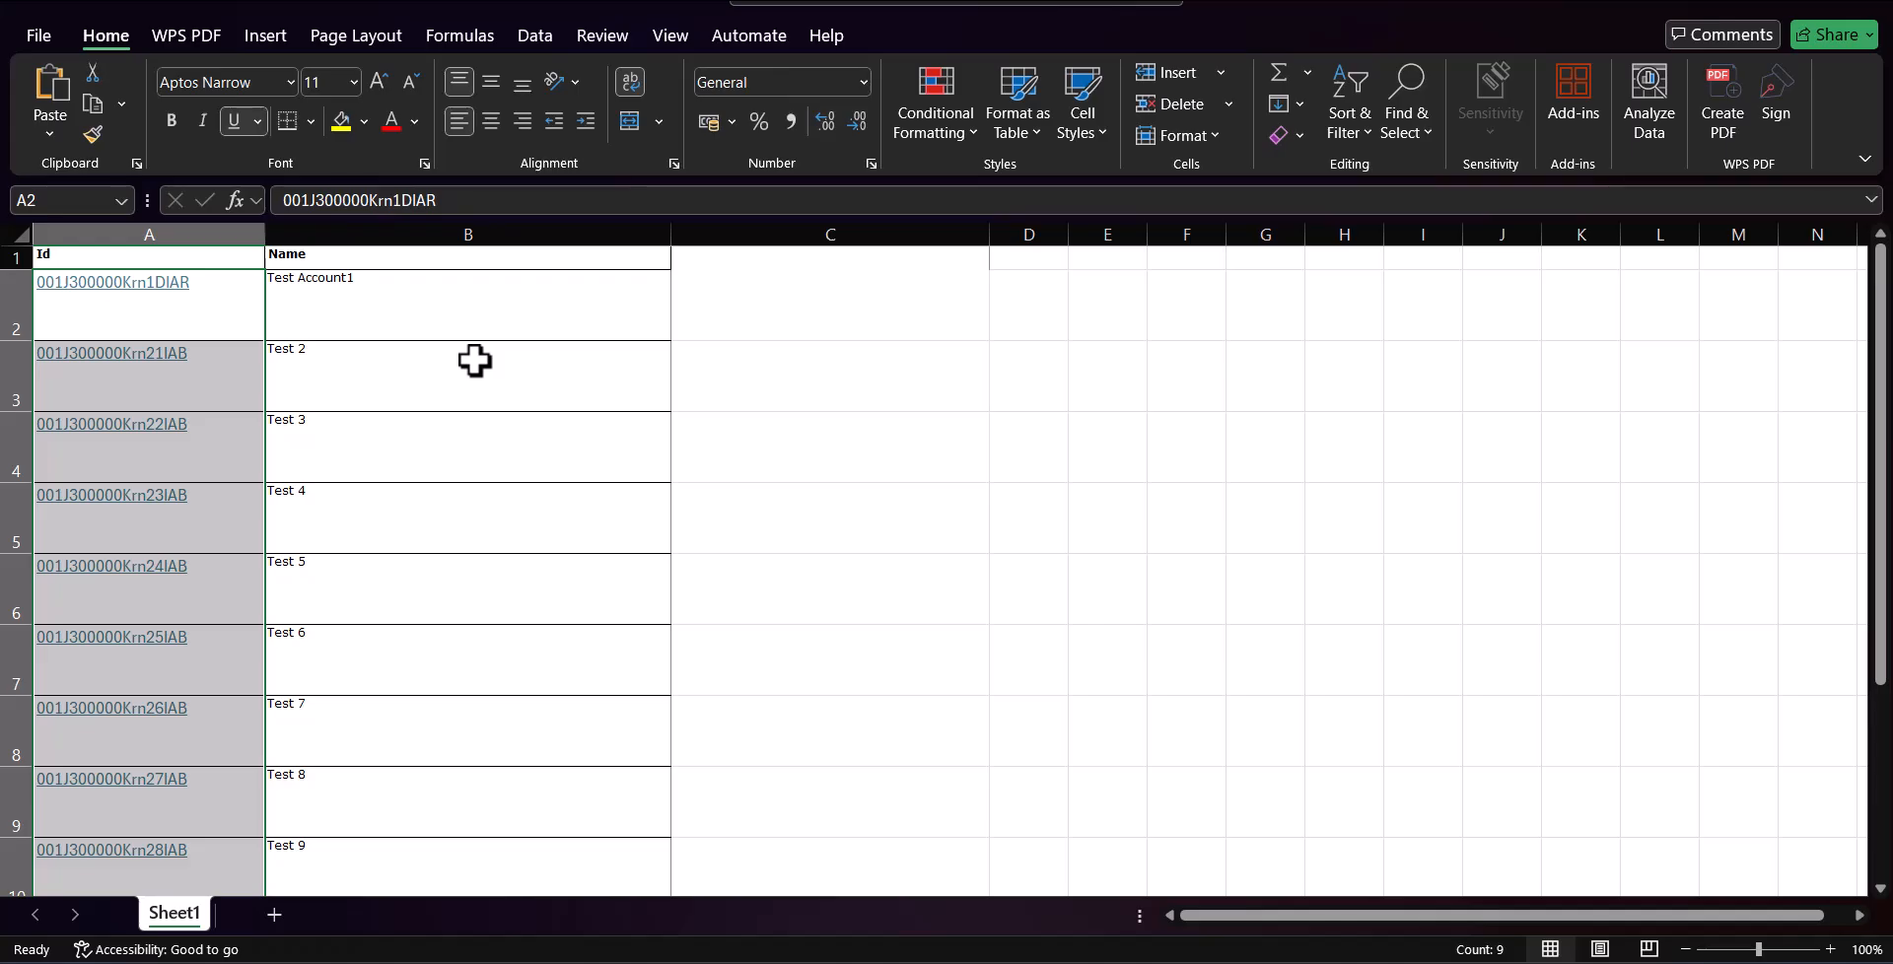
Save the sheet of account Ids as a CSV UTF-8 file named undeleteacc.csv.
left_click(38, 36)
left_click(75, 362)
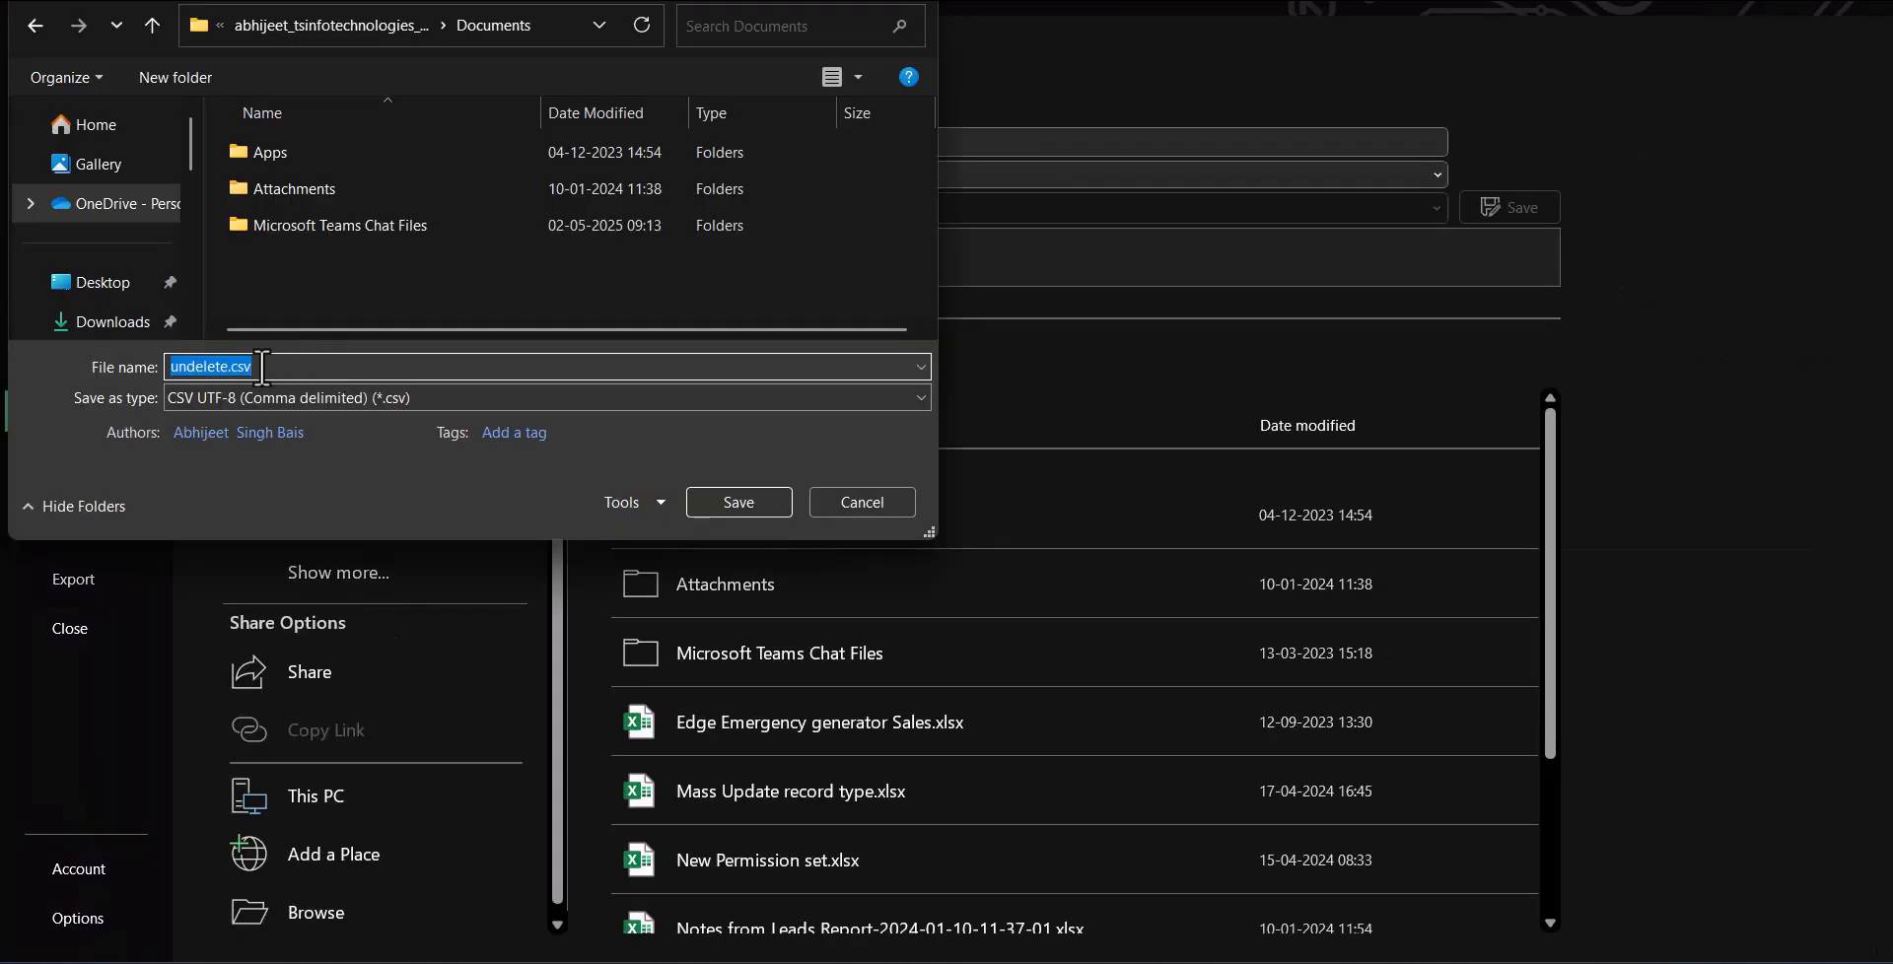
left_click(235, 369)
left_click(226, 371)
type("acc")
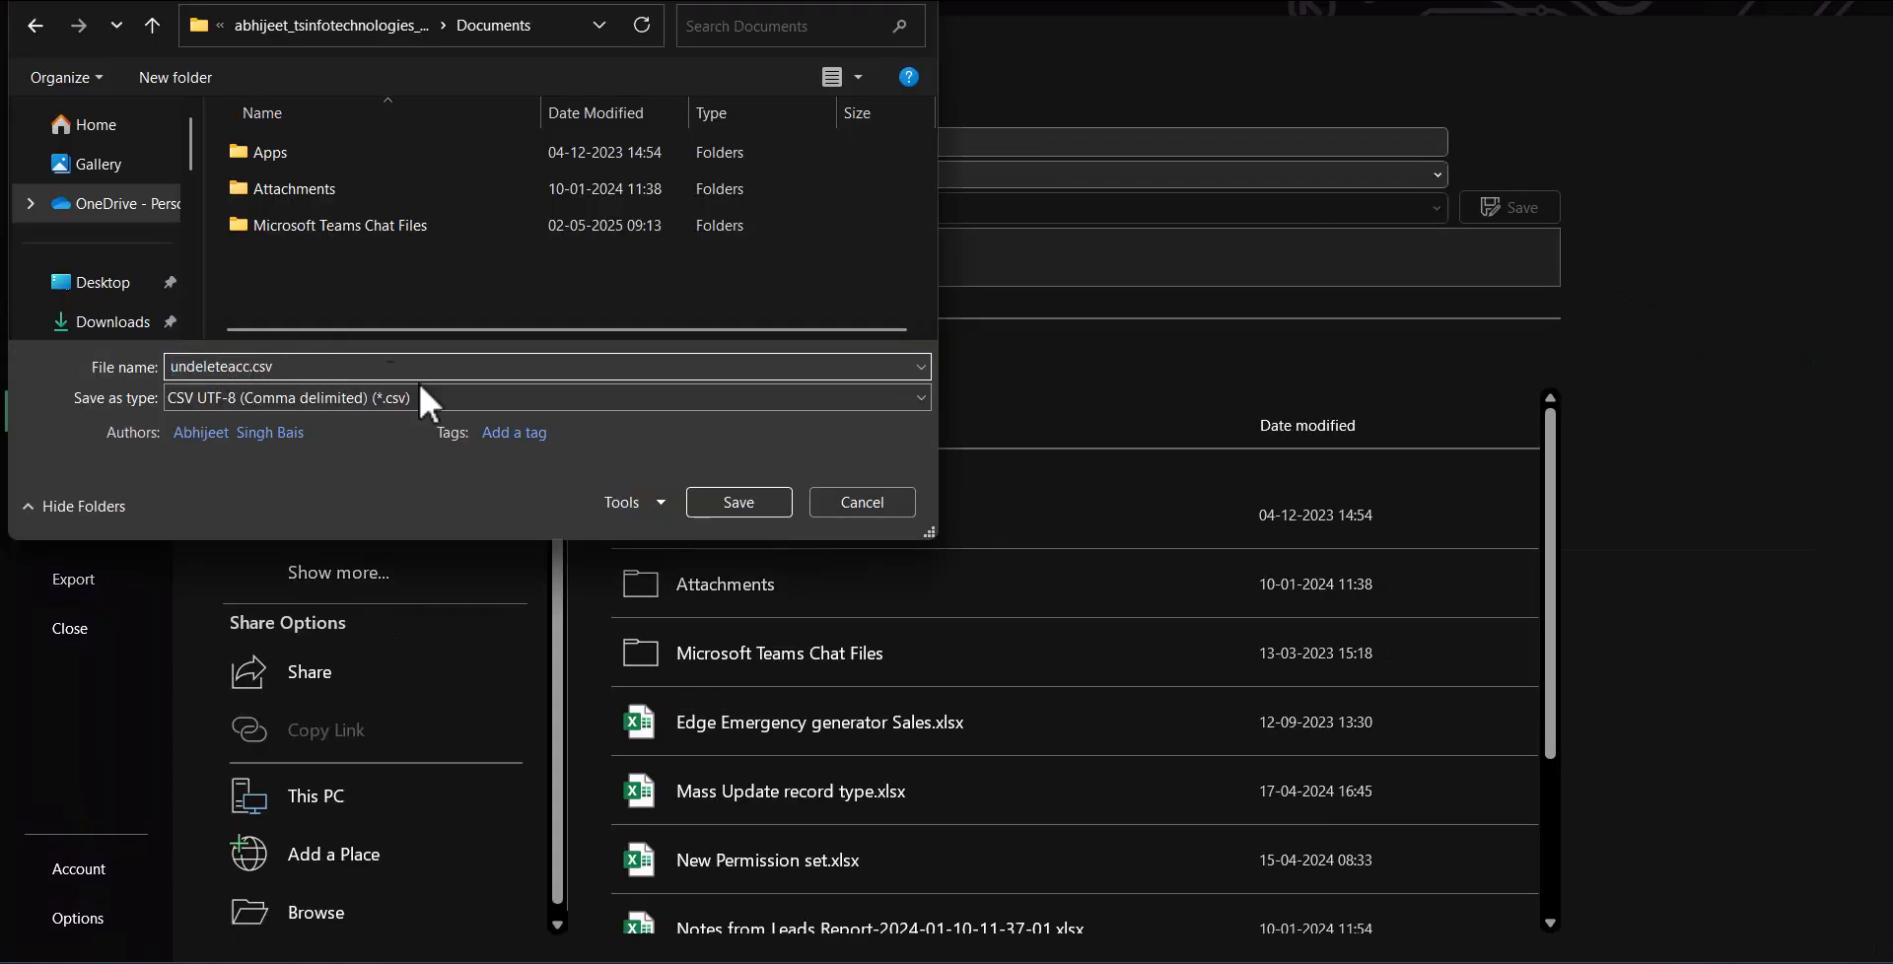
left_click(732, 491)
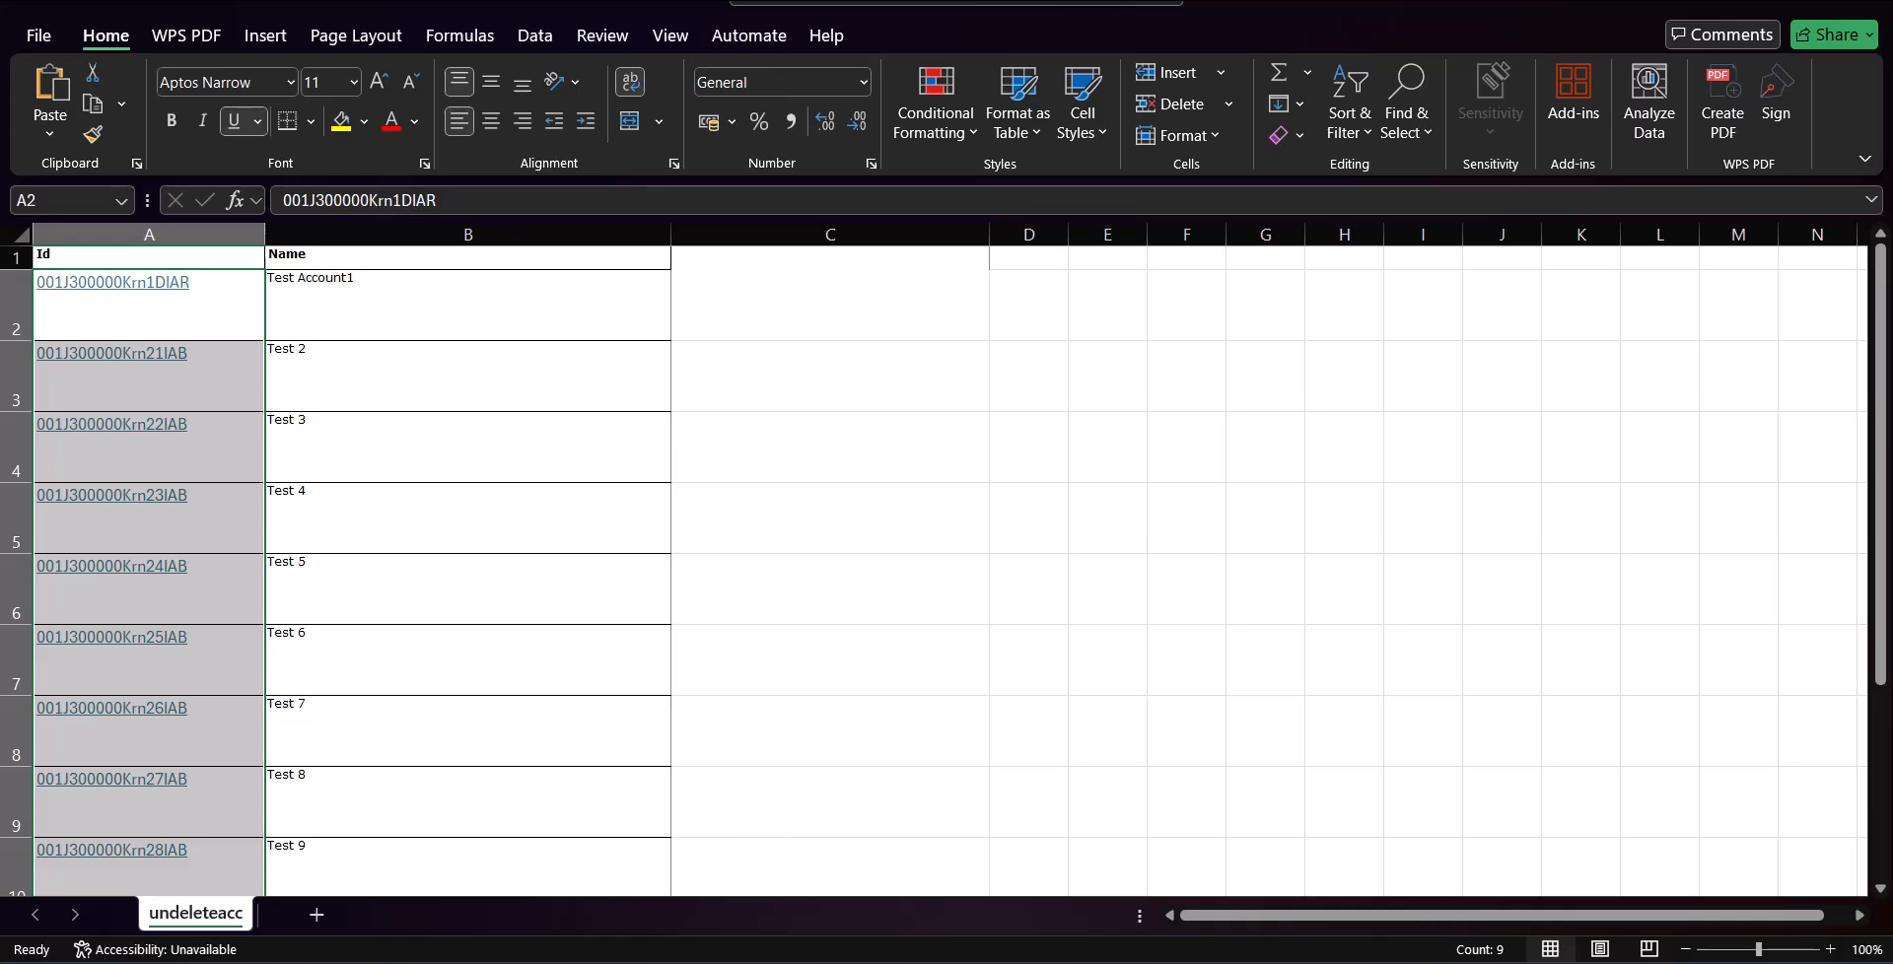
Switch to Workbench and upload undeleteacc.csv as the source file for an Undelete operation.
left_click(925, 962)
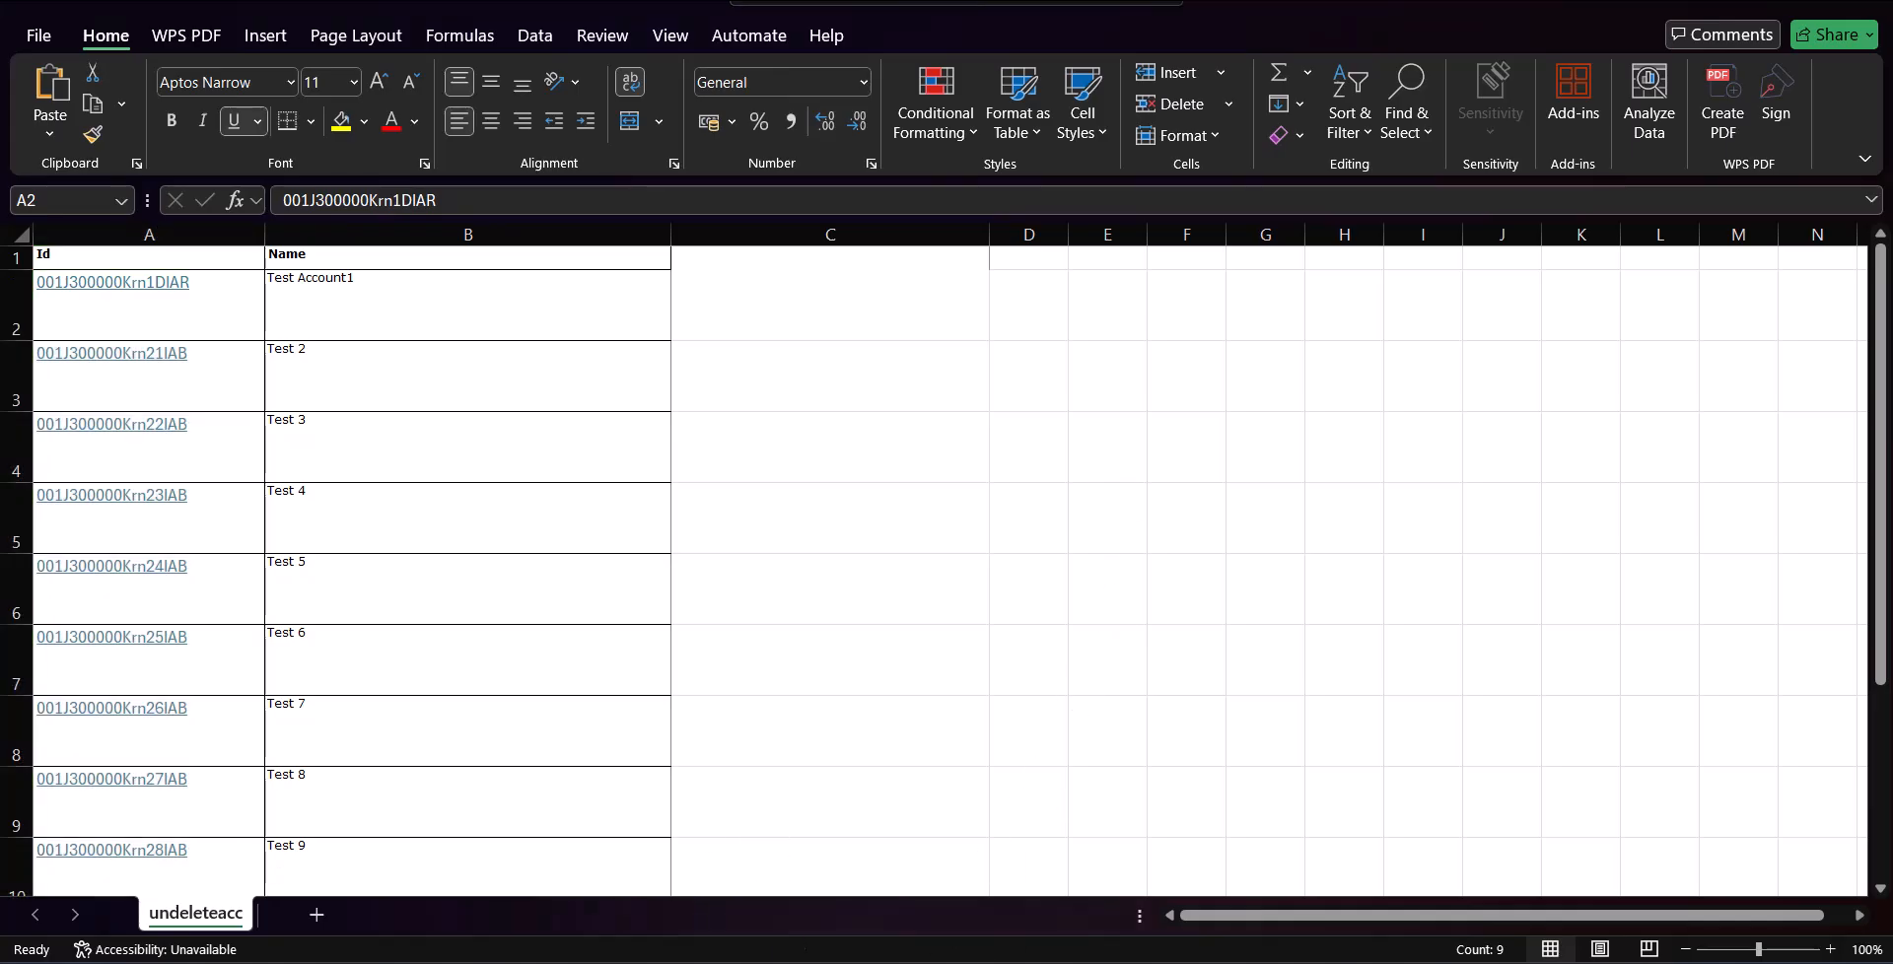
scroll(1849, 276, "up", 4)
mouse_move(1006, 113)
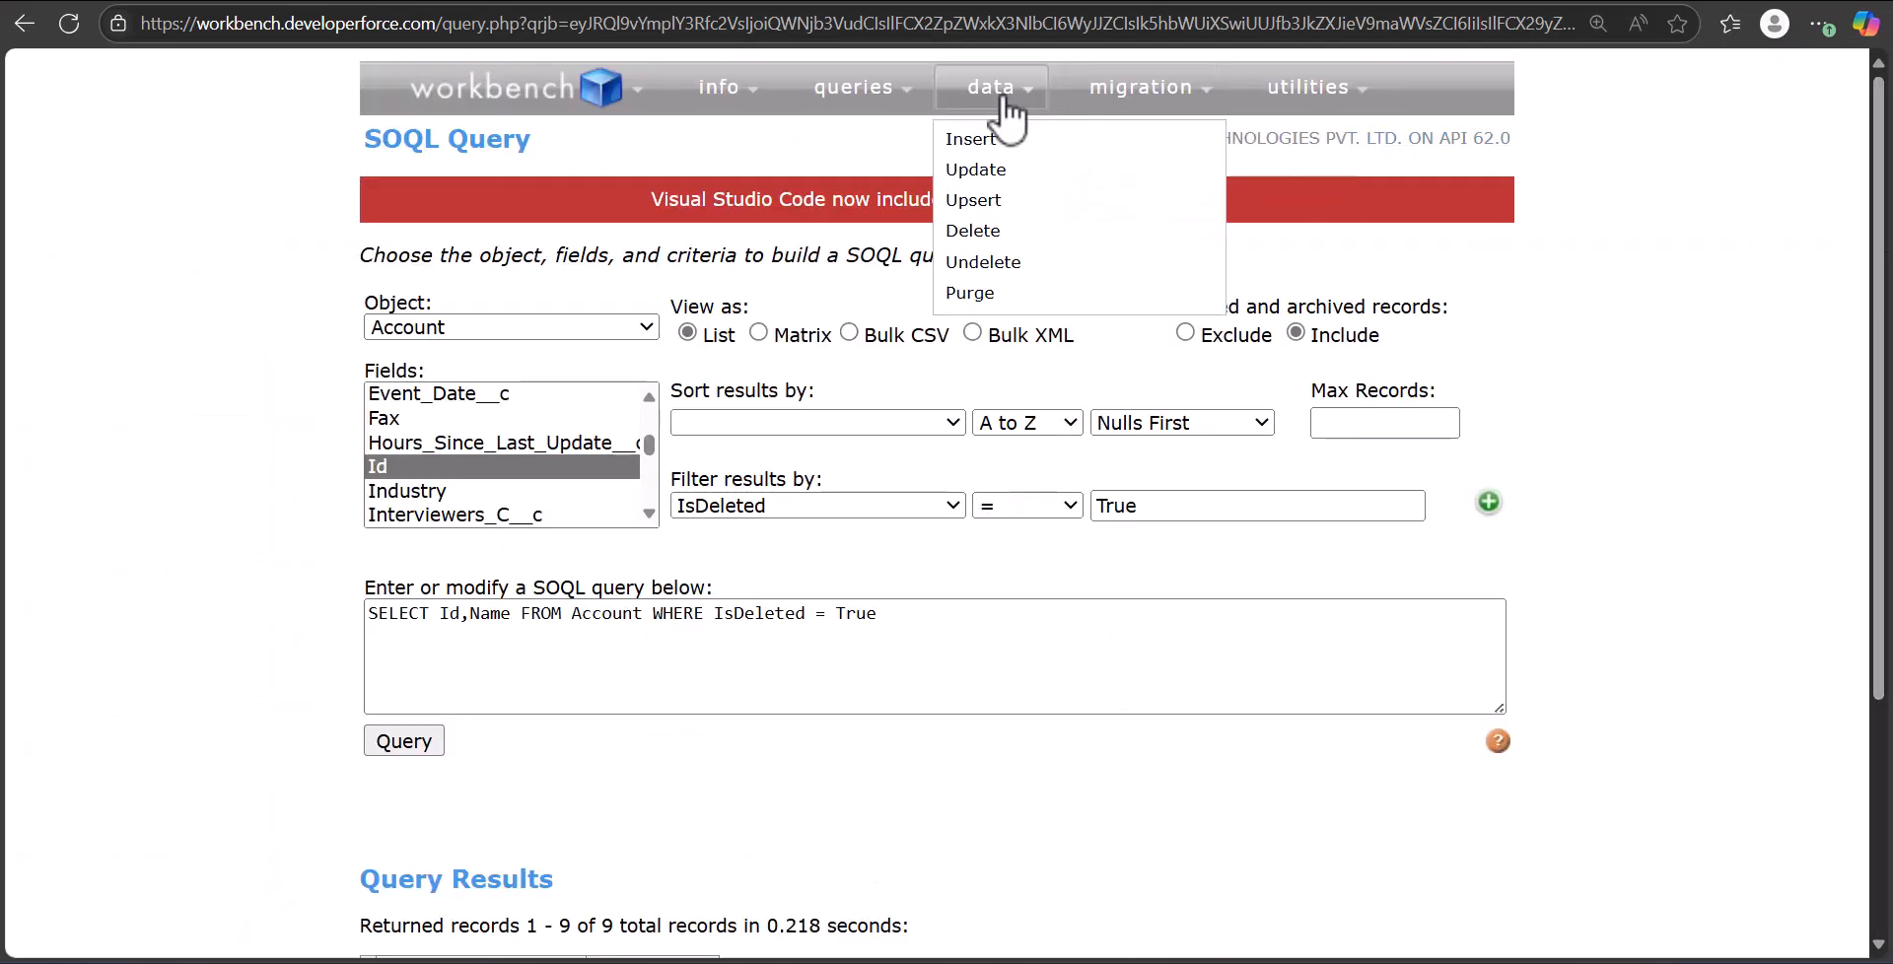
left_click(1001, 264)
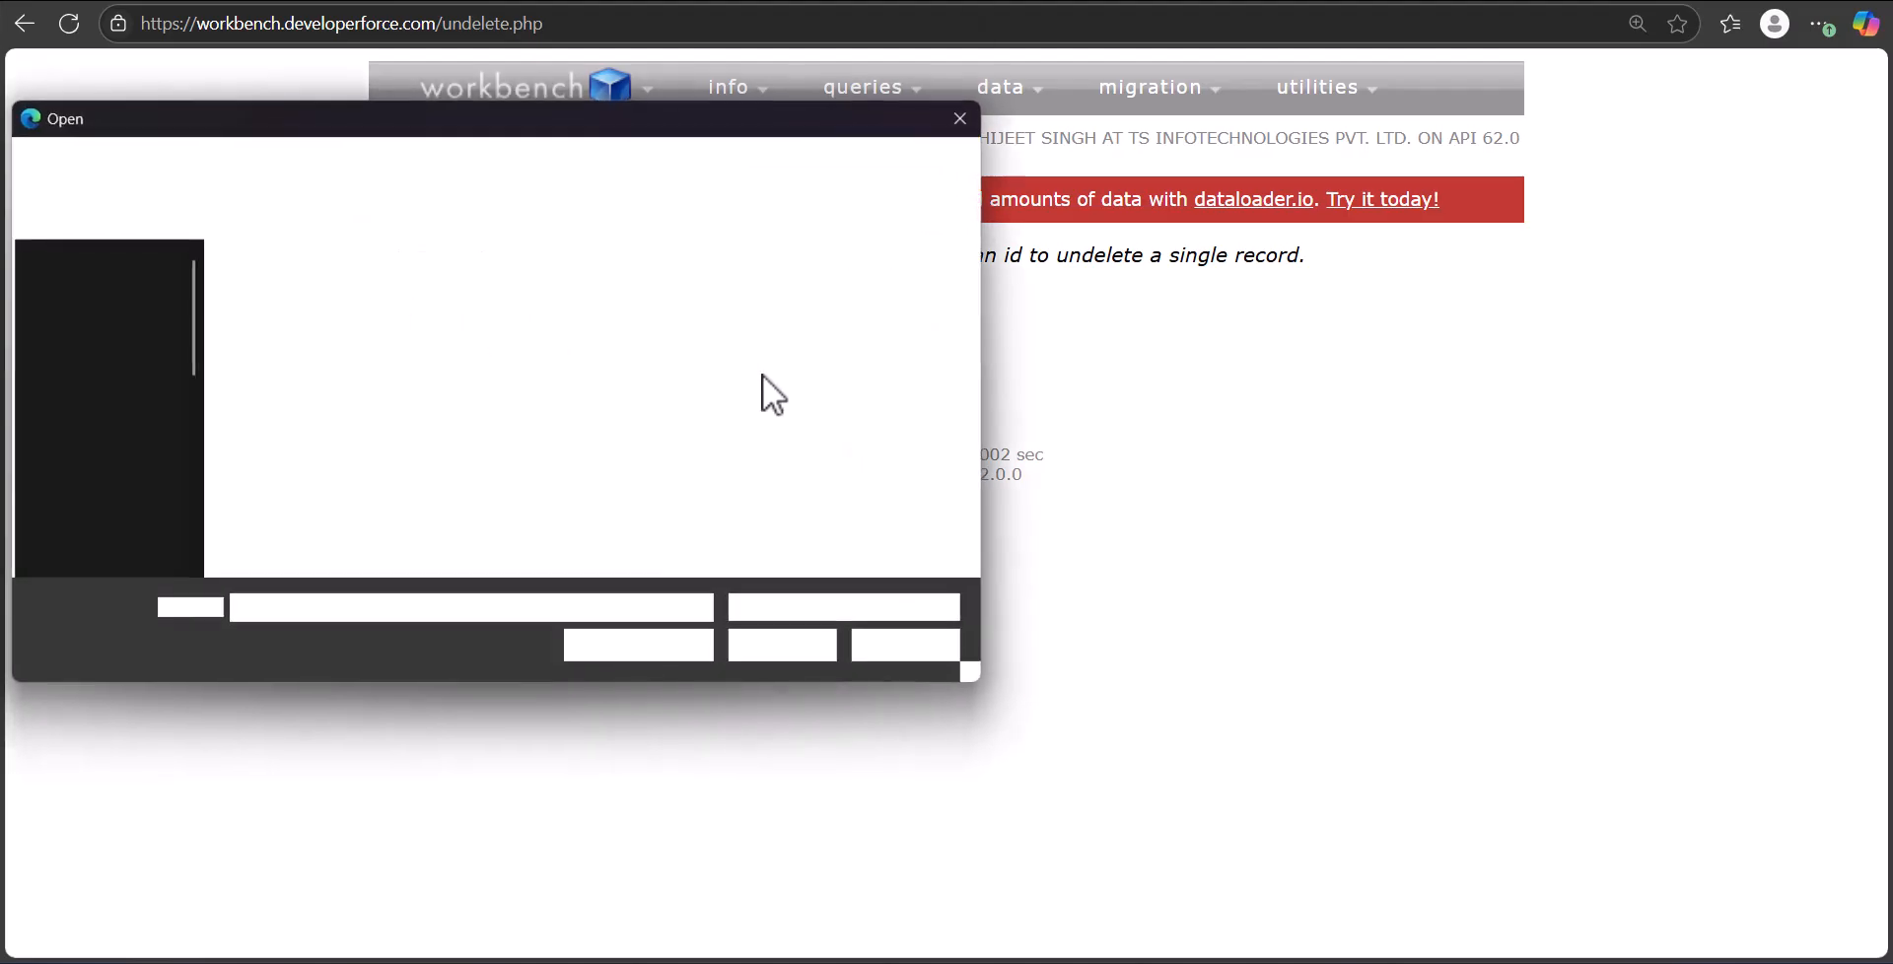
scroll(479, 395, "down", 5)
left_click(291, 463)
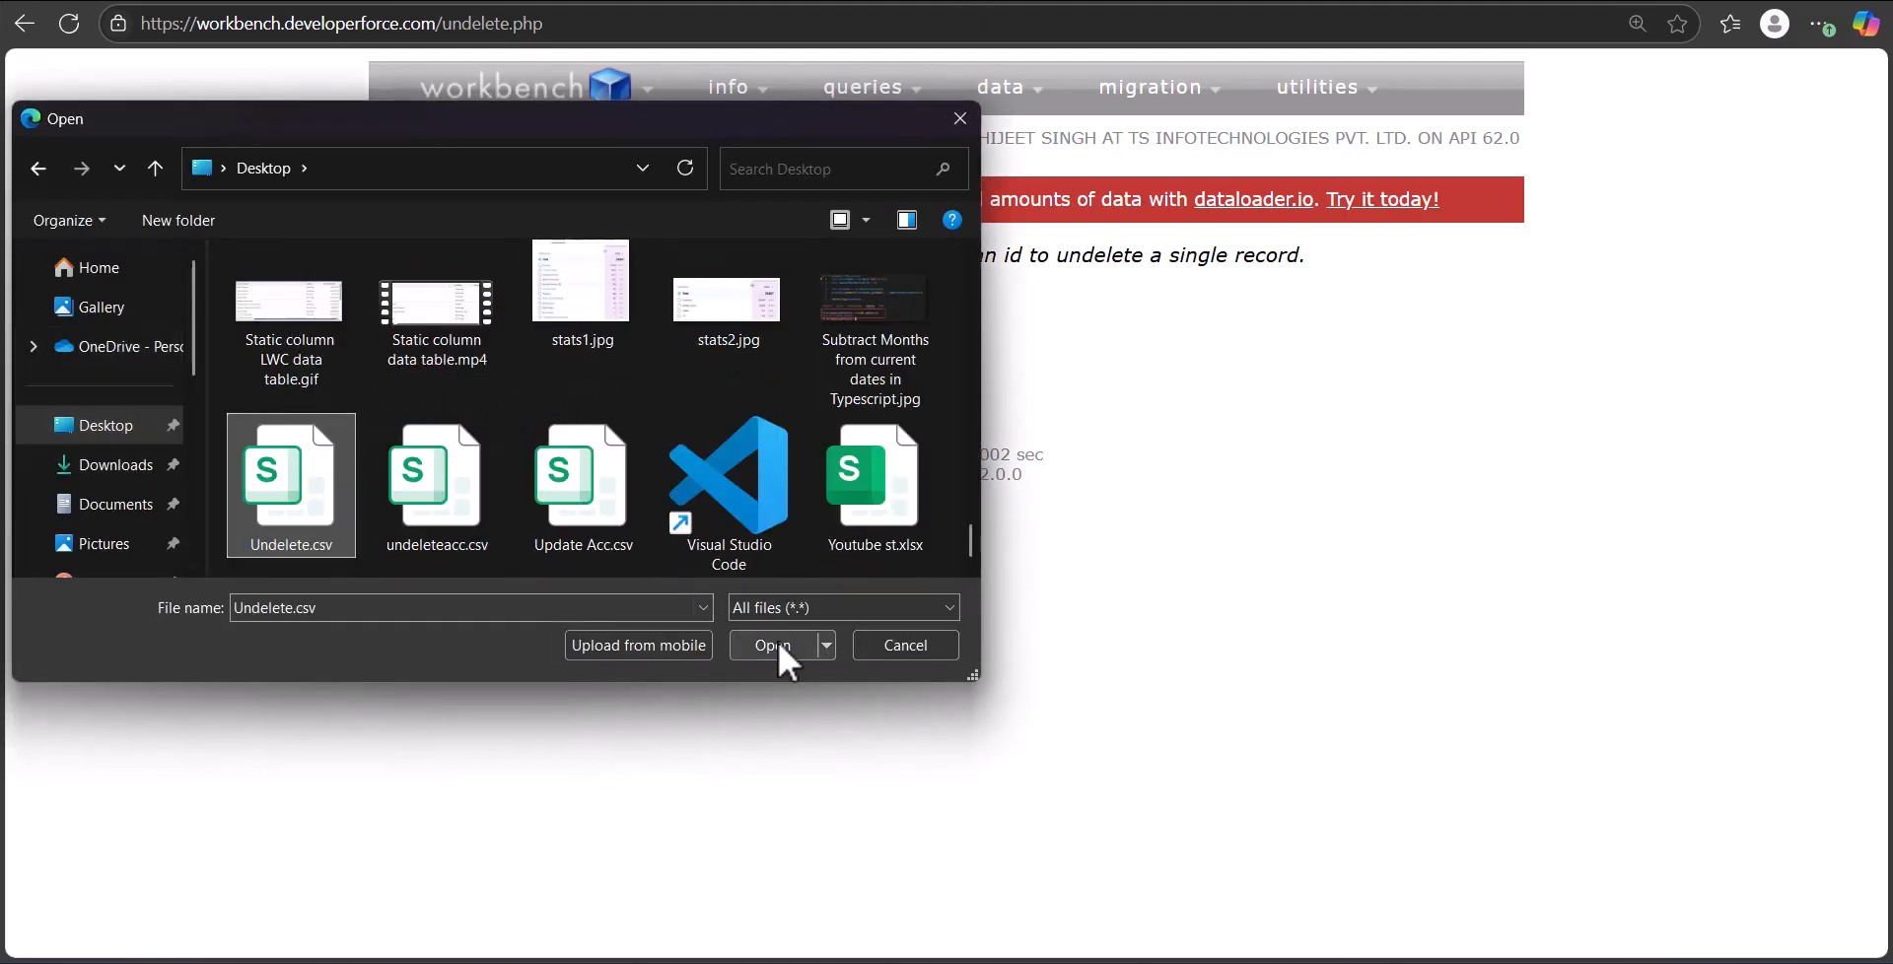
left_click(777, 641)
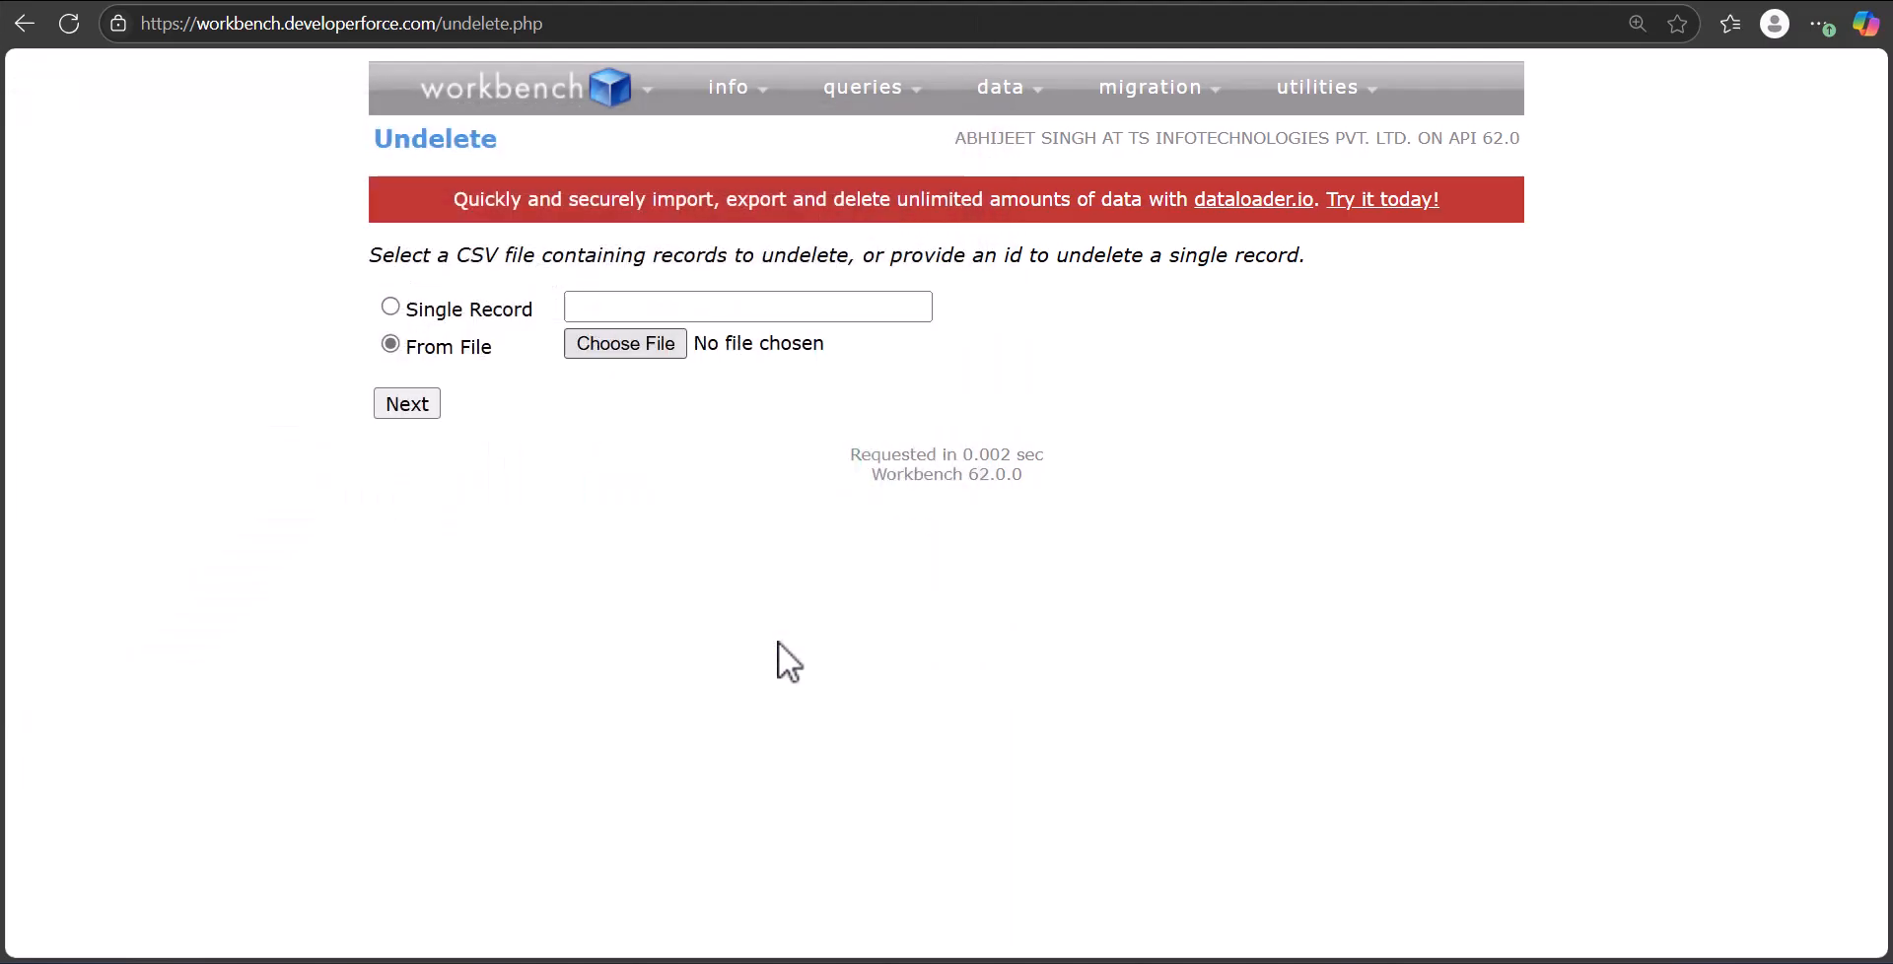
left_click(415, 405)
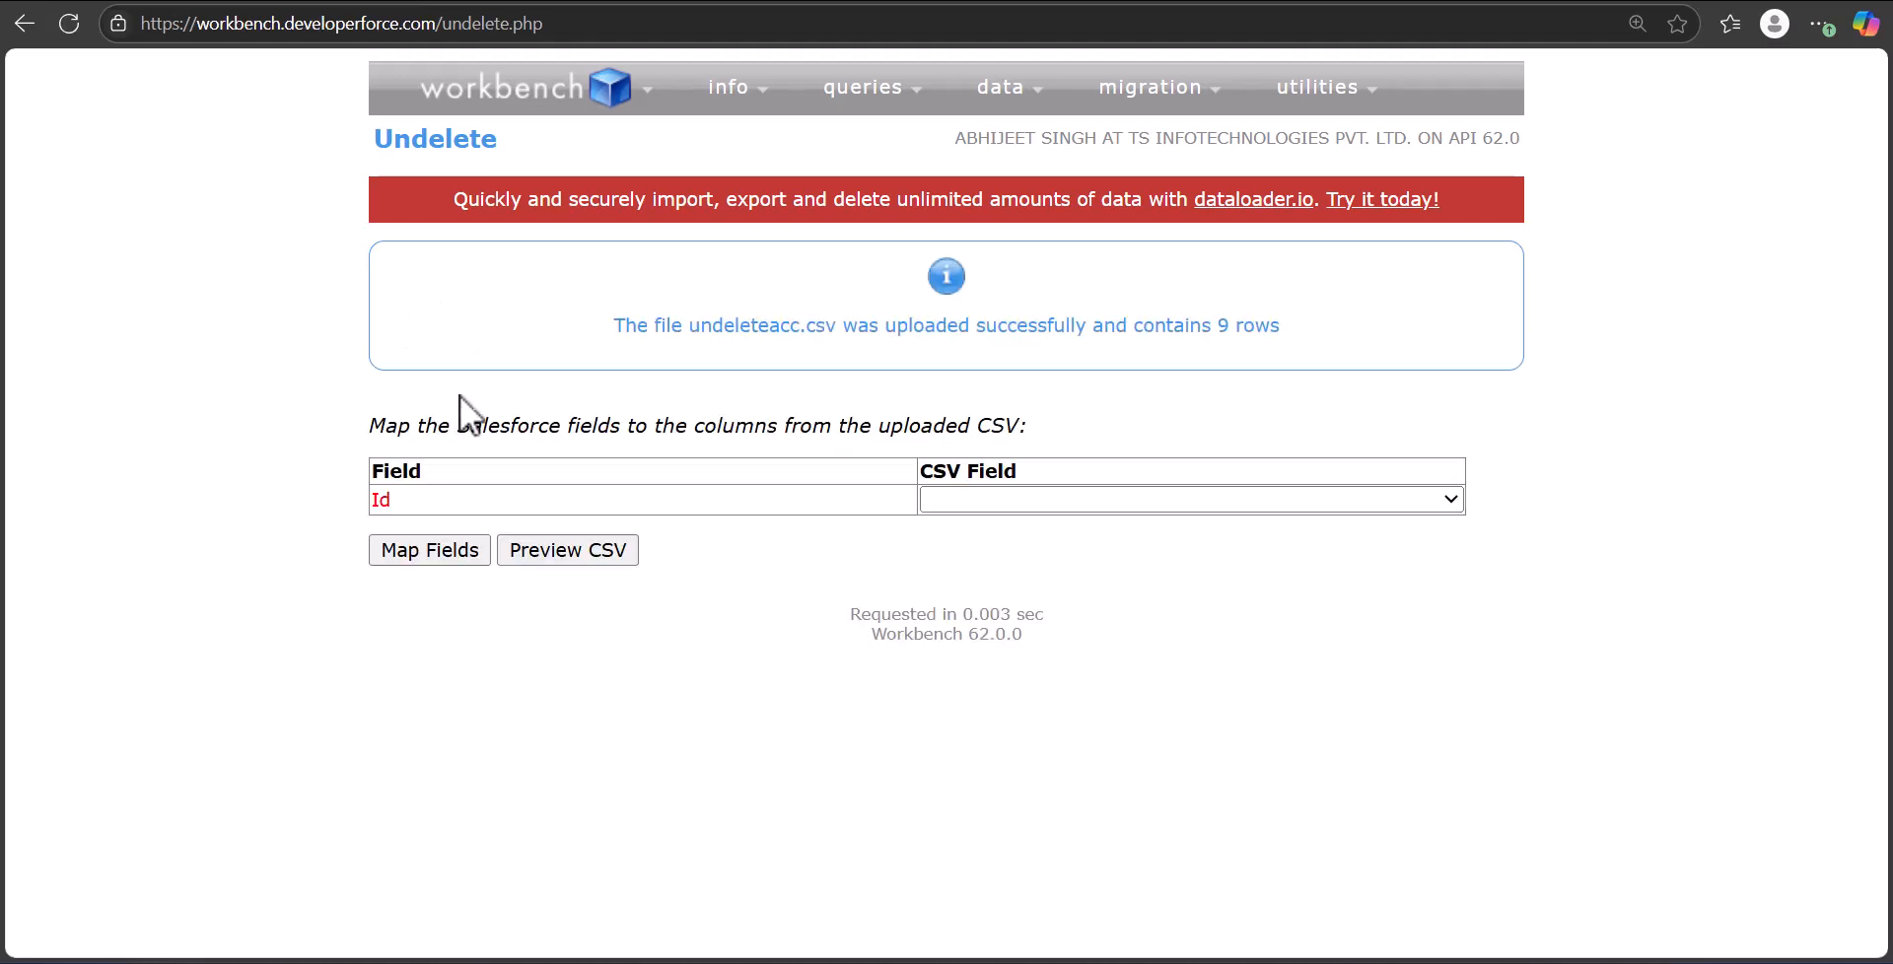
Map the Id field to the CSV's Id column and preview the uploaded CSV rows.
left_click(1061, 495)
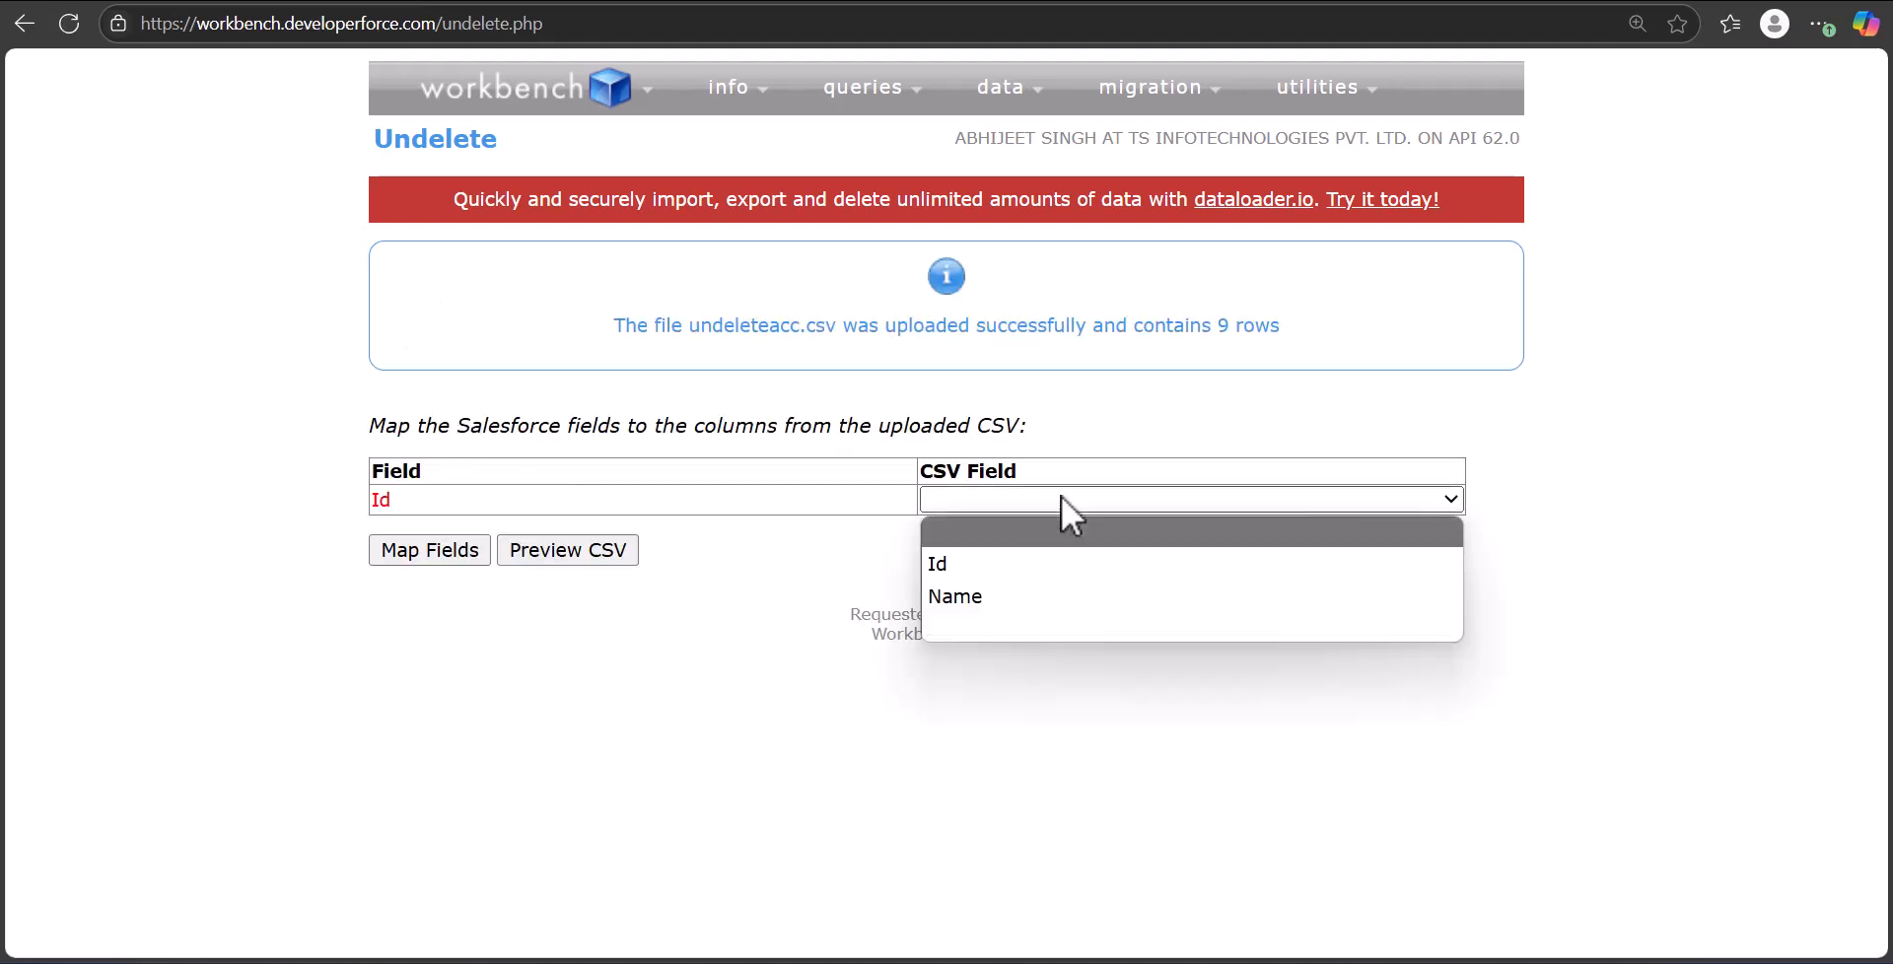
left_click(1038, 554)
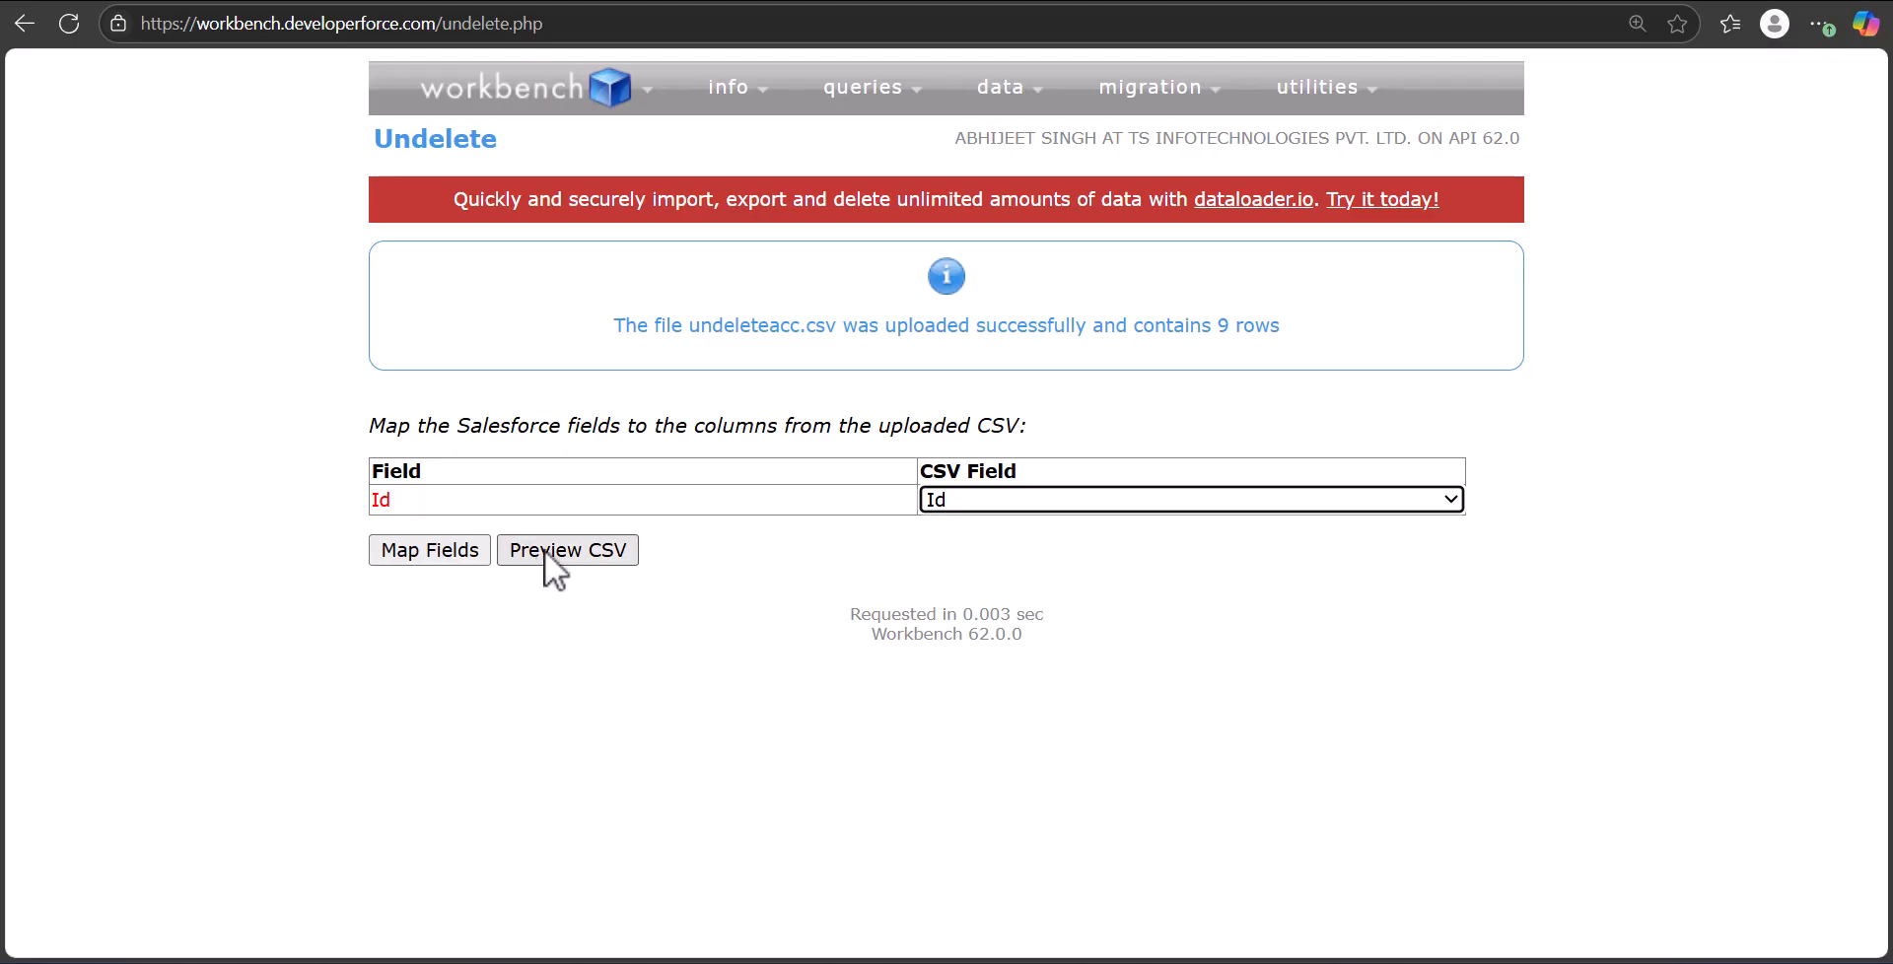
left_click(544, 550)
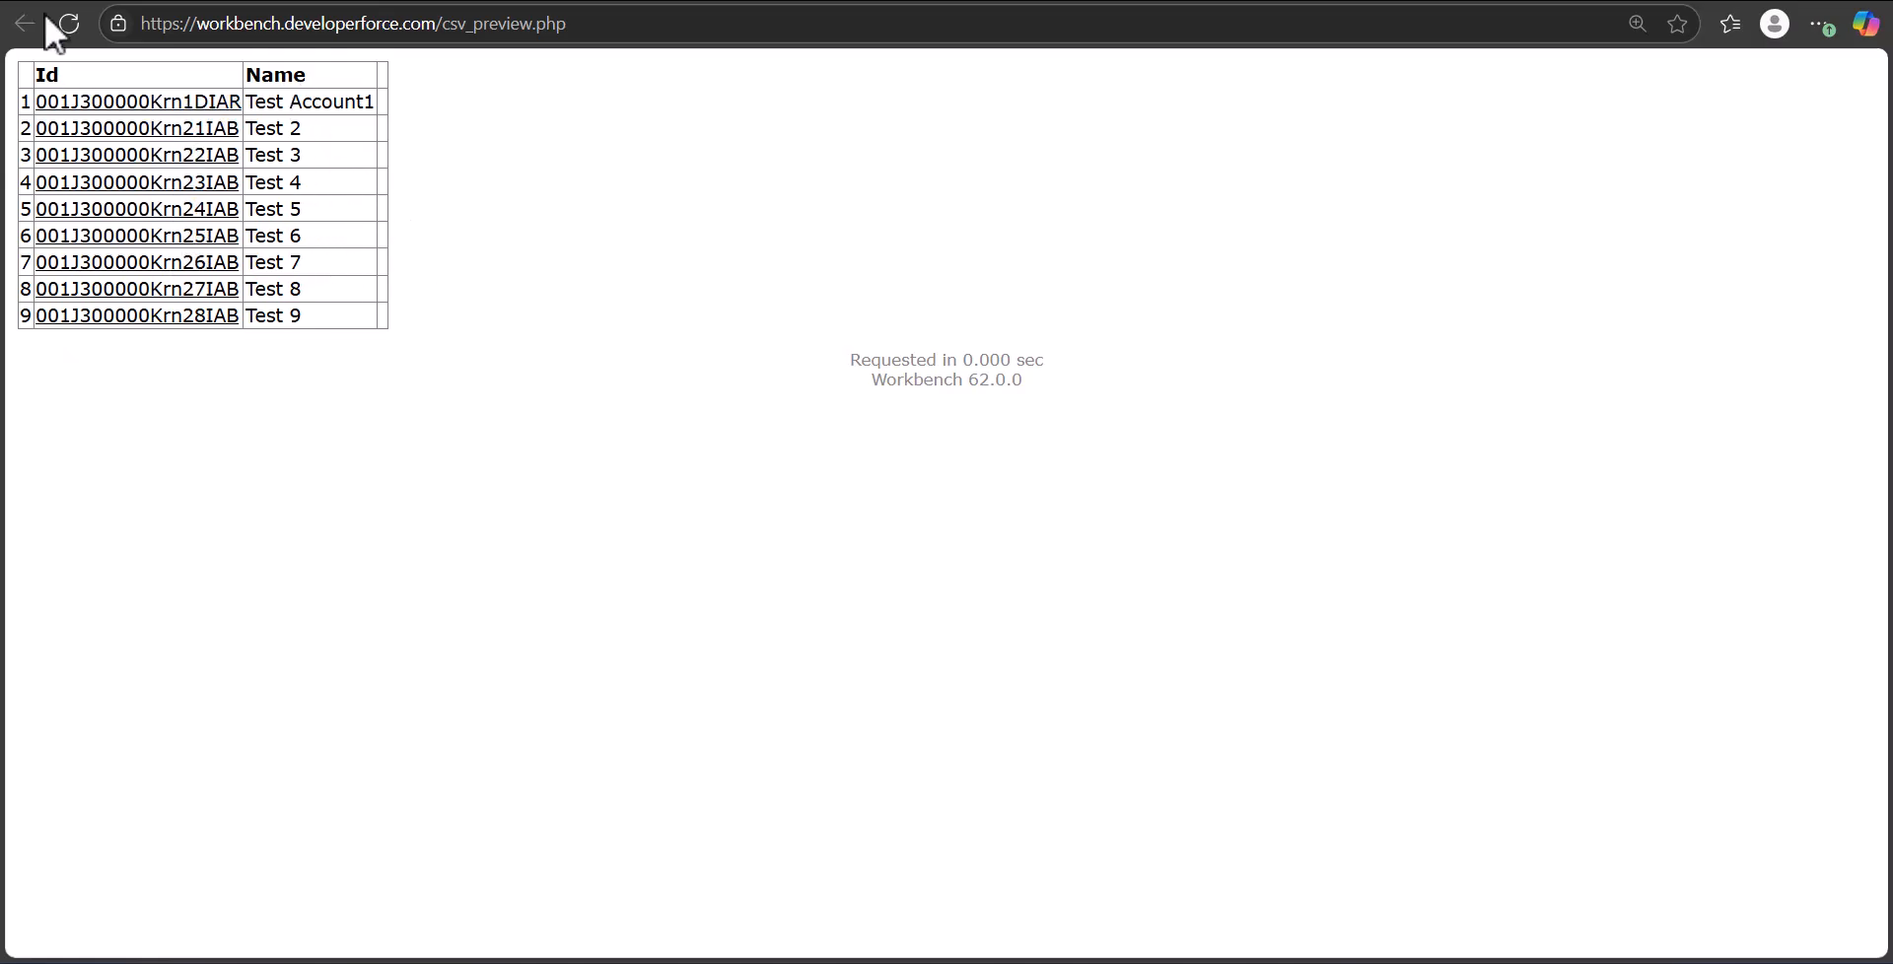
left_click(1043, 1)
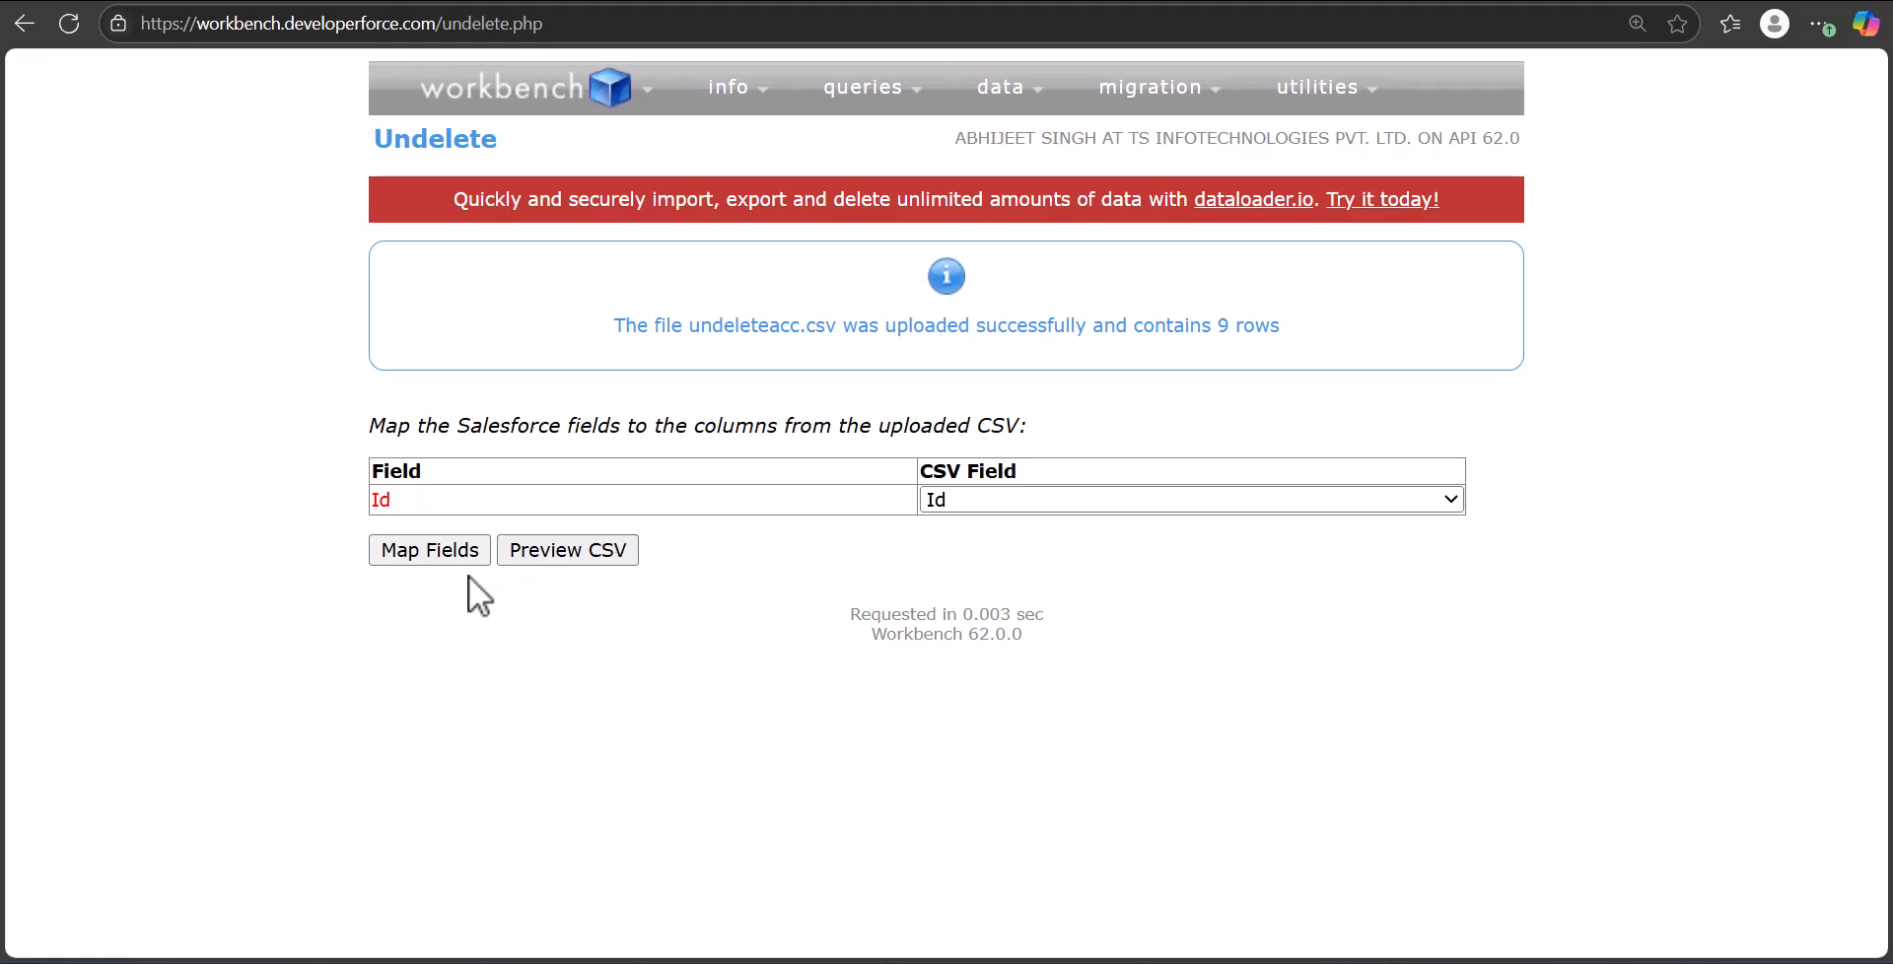
Apply the field mapping and confirm the bulk undelete of the uploaded records.
left_click(434, 554)
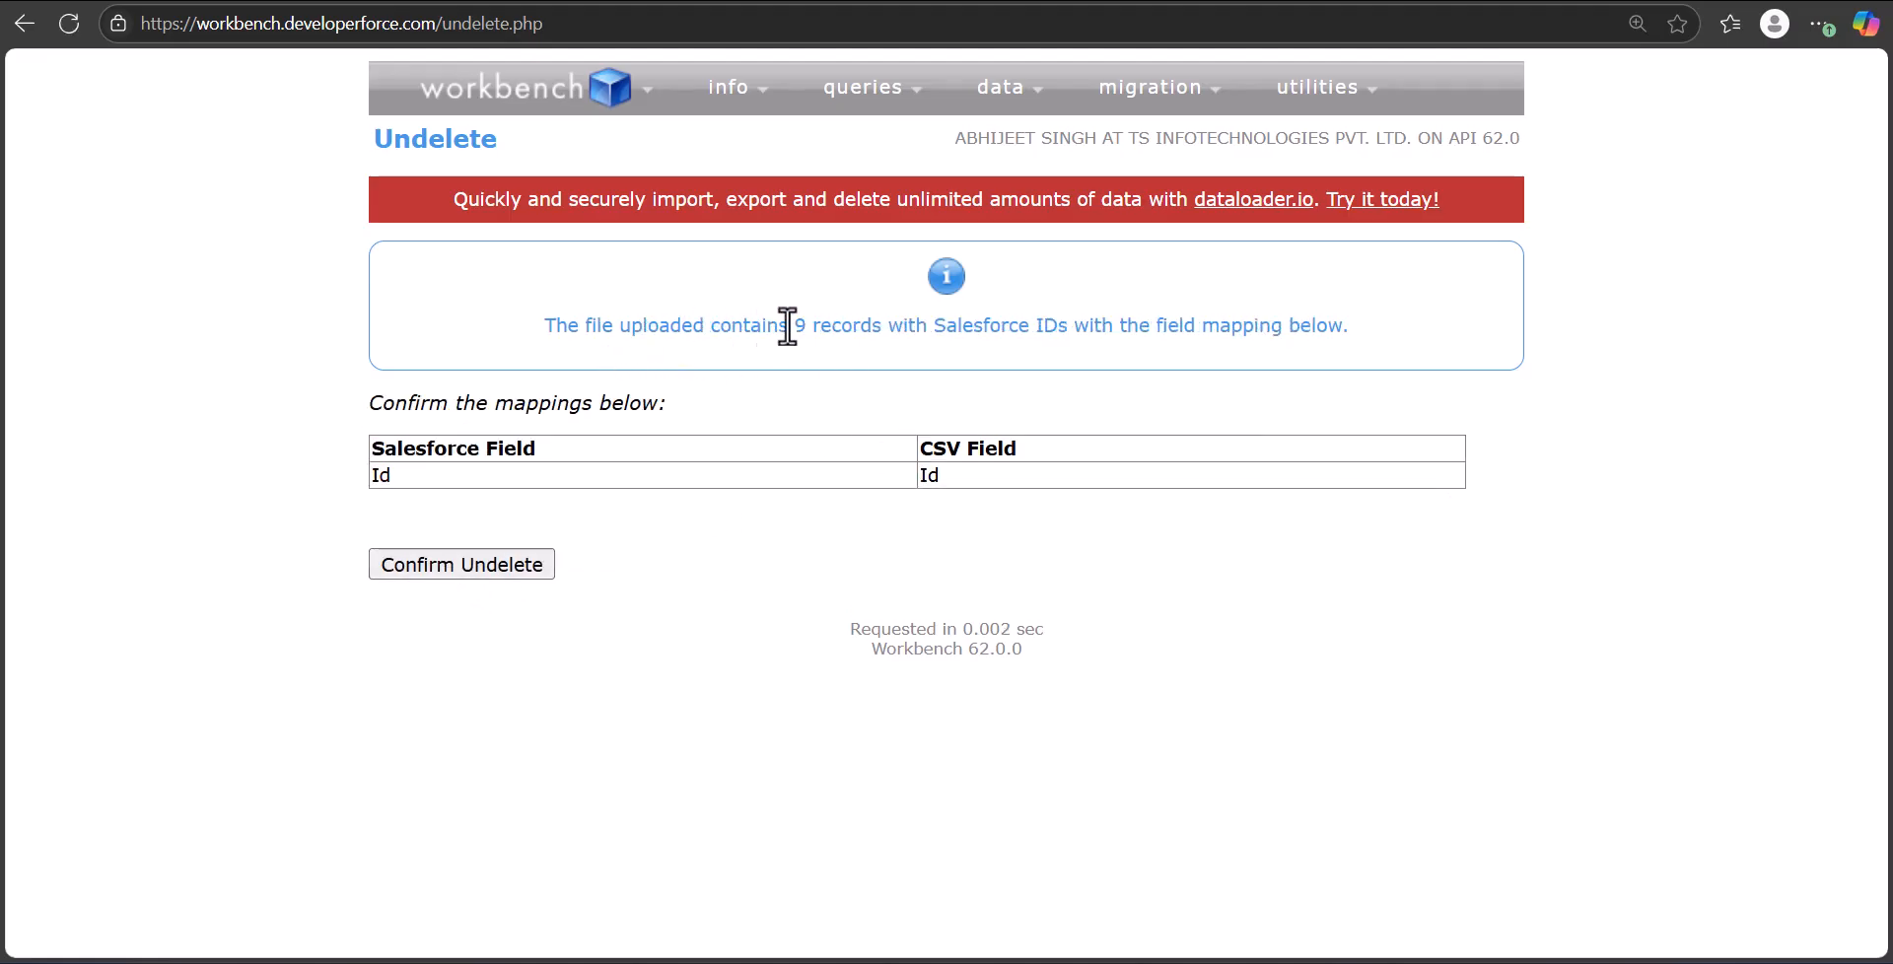
left_click(486, 574)
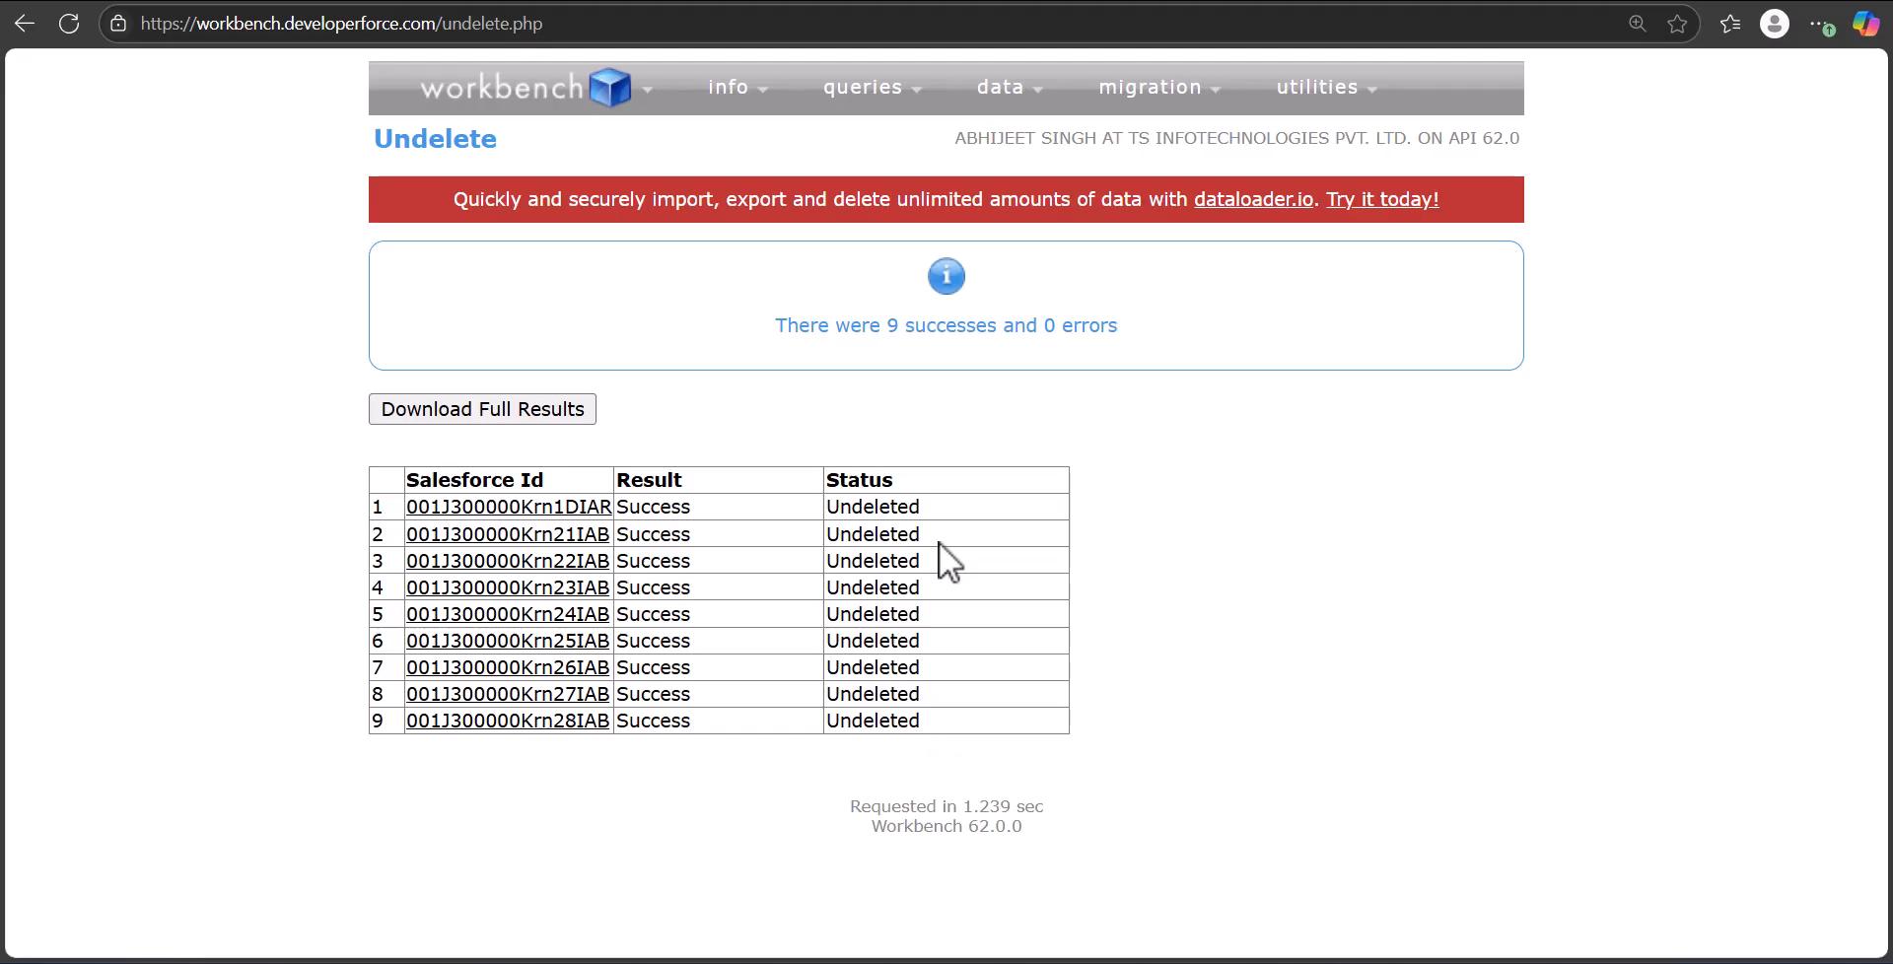
Start a Delete operation from file and upload undeleteacc.csv.
mouse_move(1011, 93)
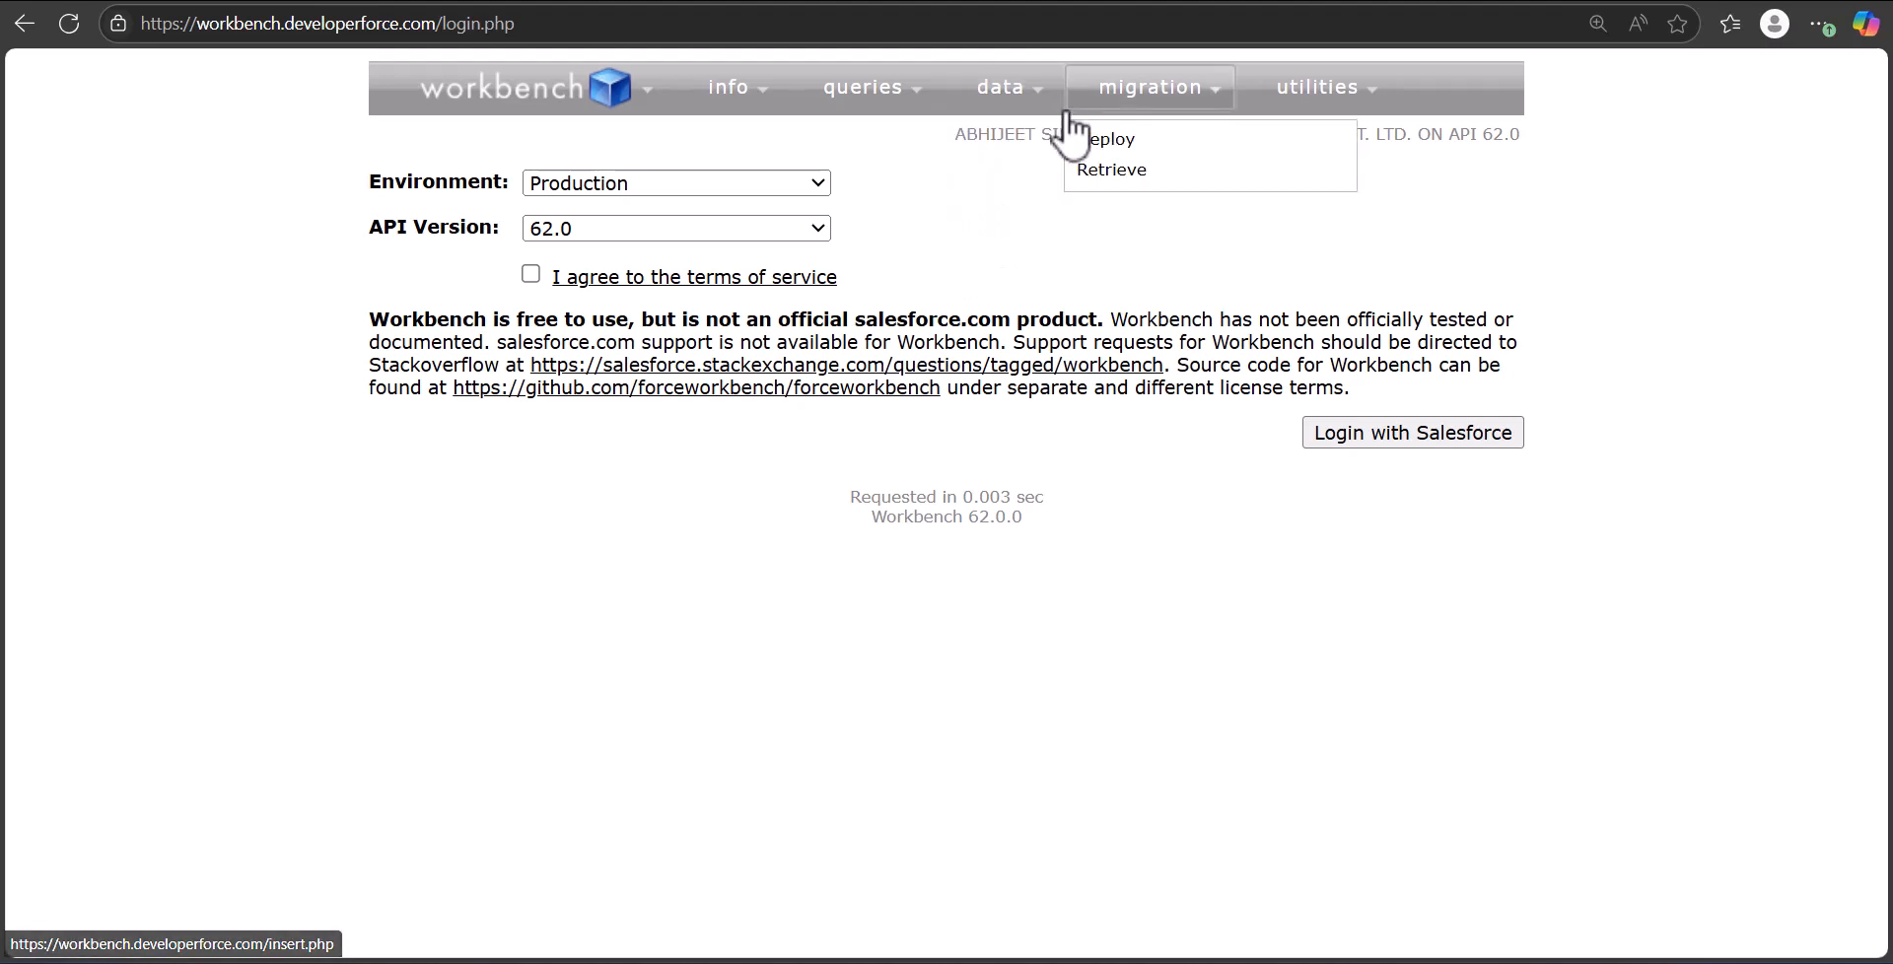
mouse_move(1004, 89)
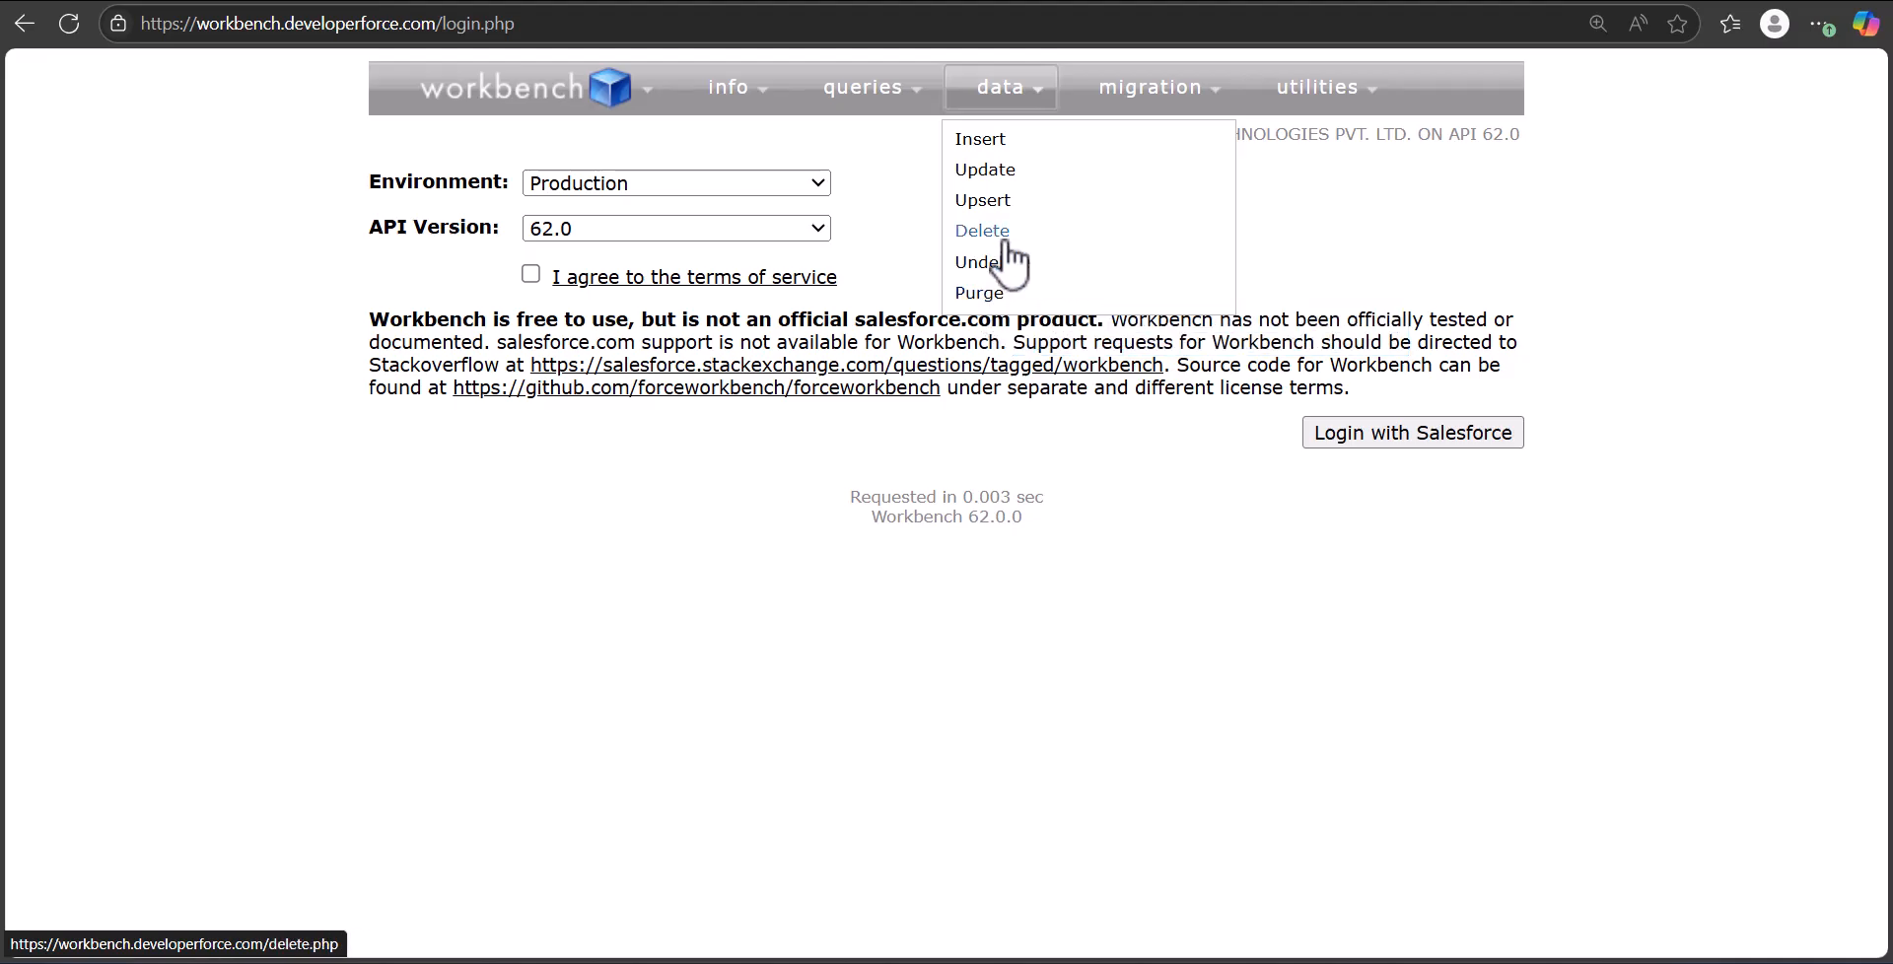
left_click(978, 237)
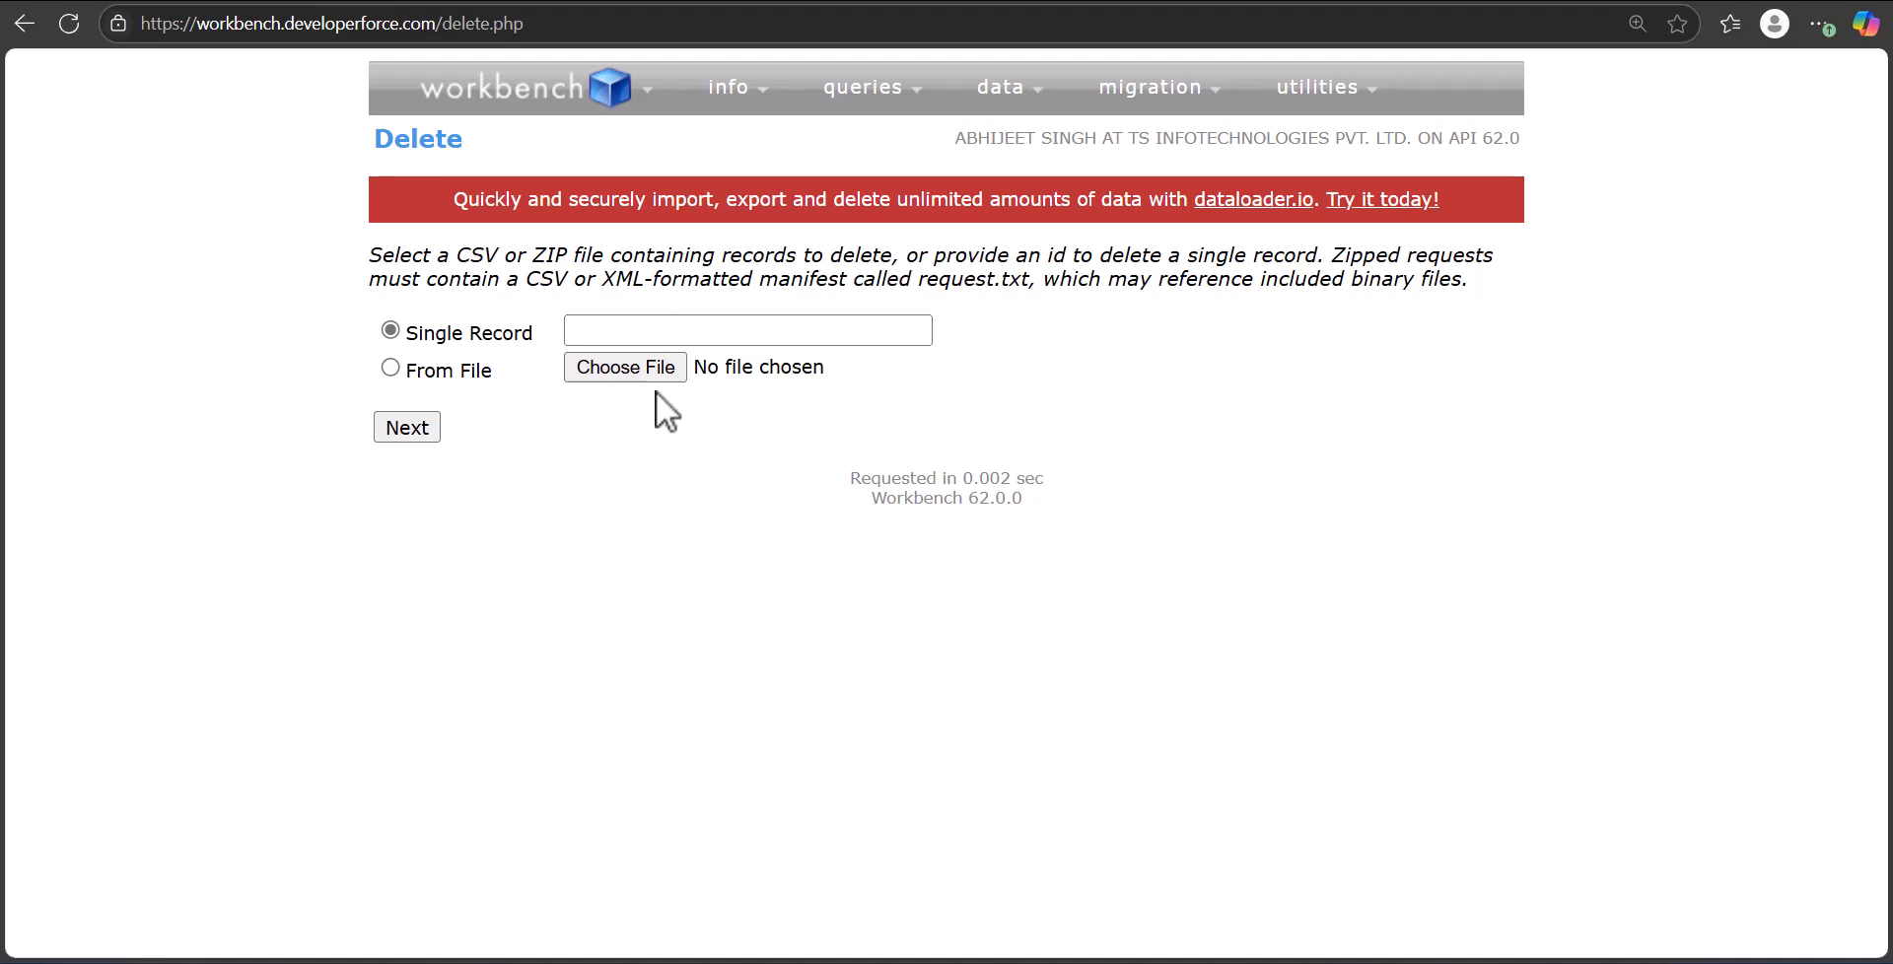
left_click(390, 369)
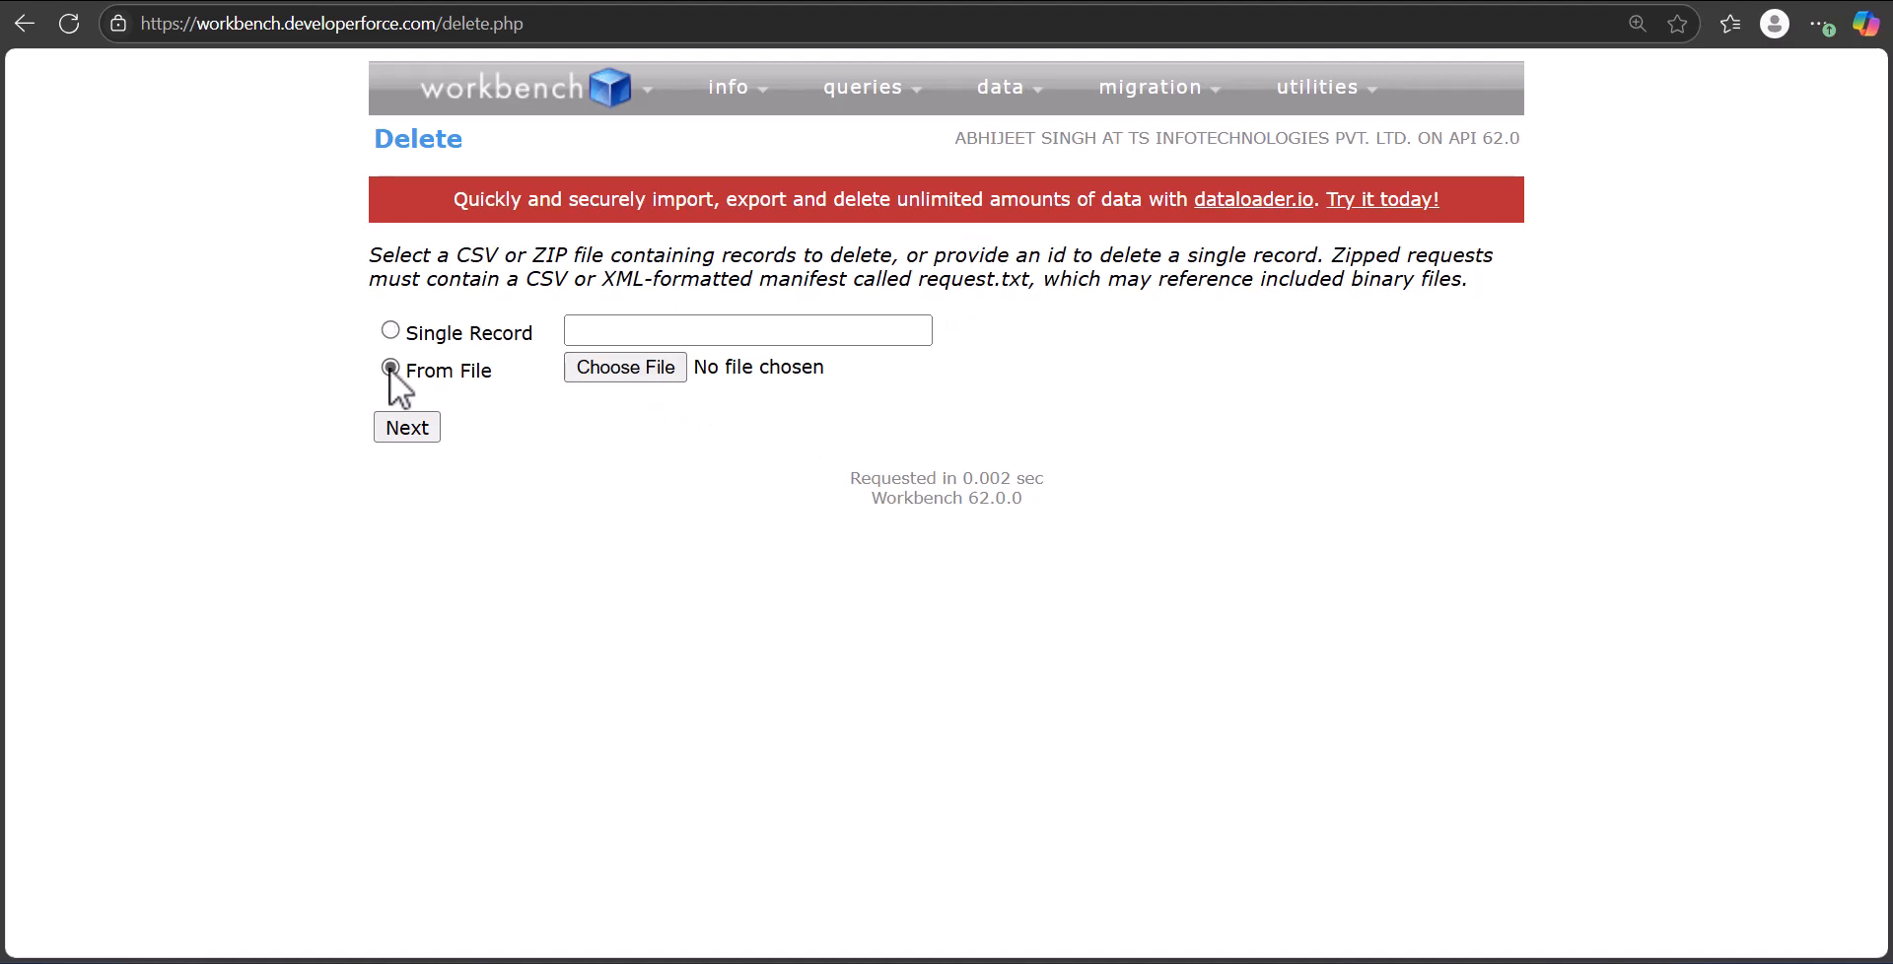
left_click(641, 375)
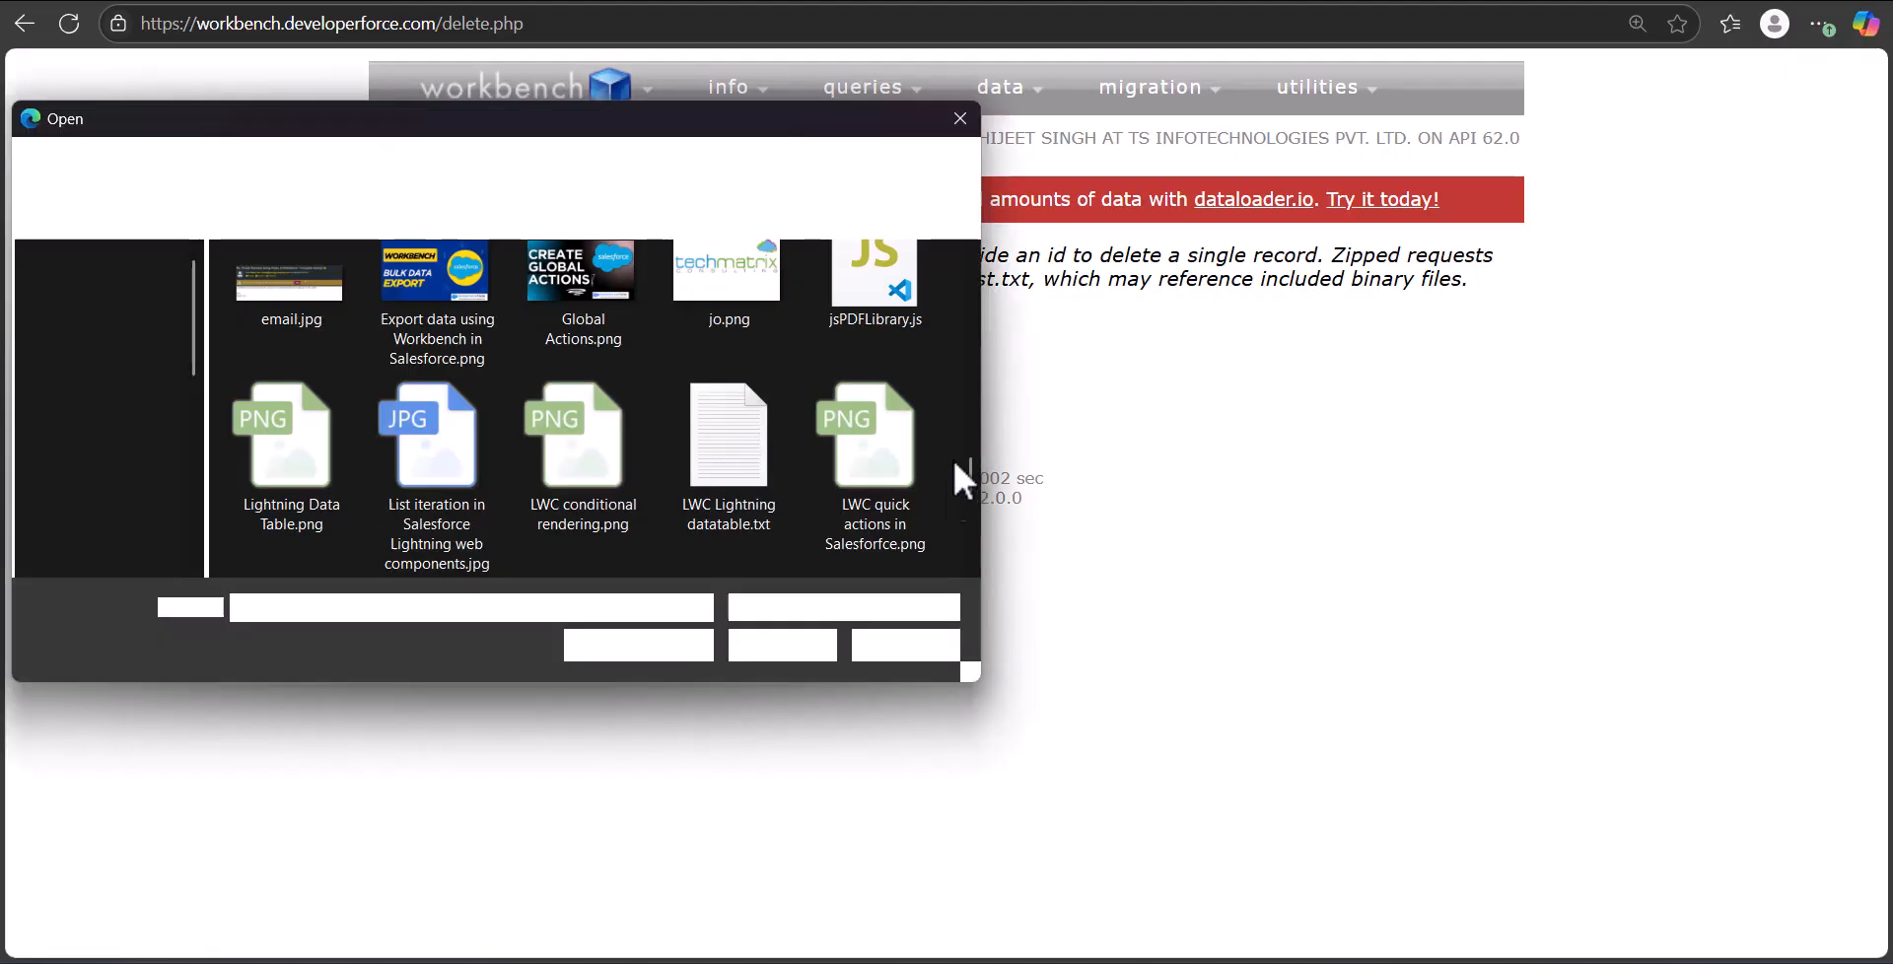
left_click(466, 463)
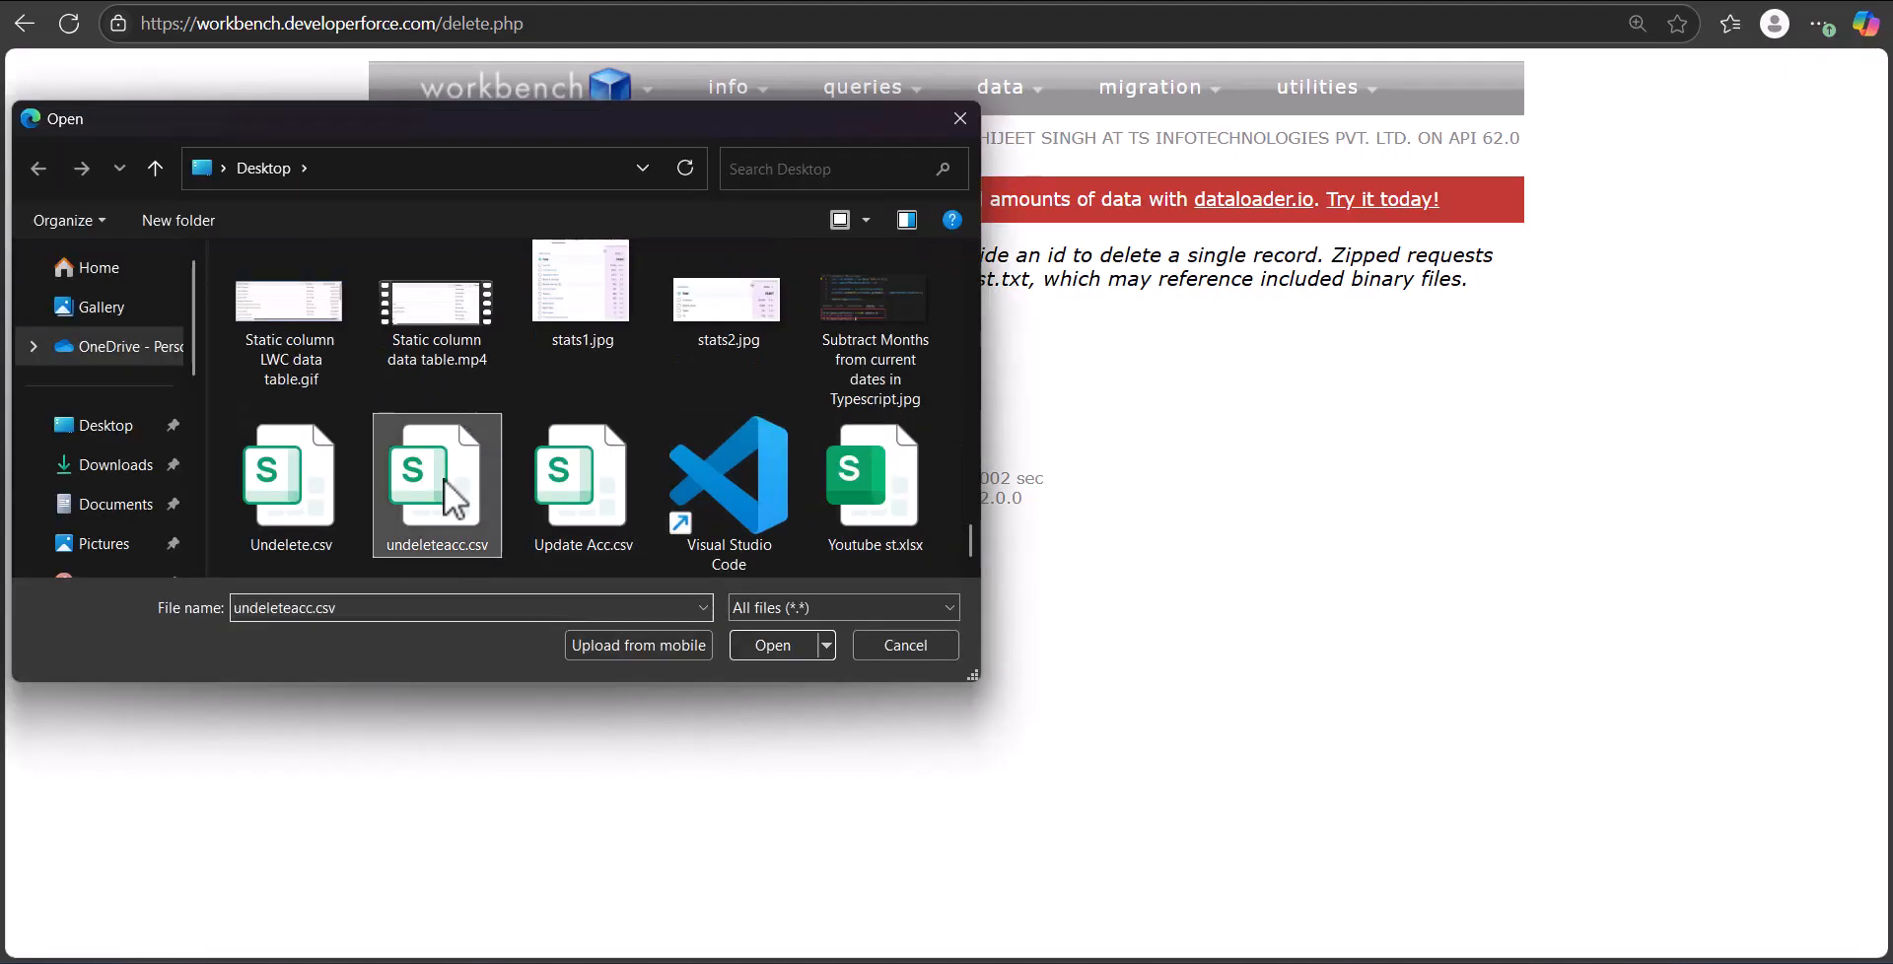
left_click(779, 647)
left_click(416, 429)
Map Id to the CSV's Id column and confirm deleting the records without permanent hard delete.
left_click(1002, 506)
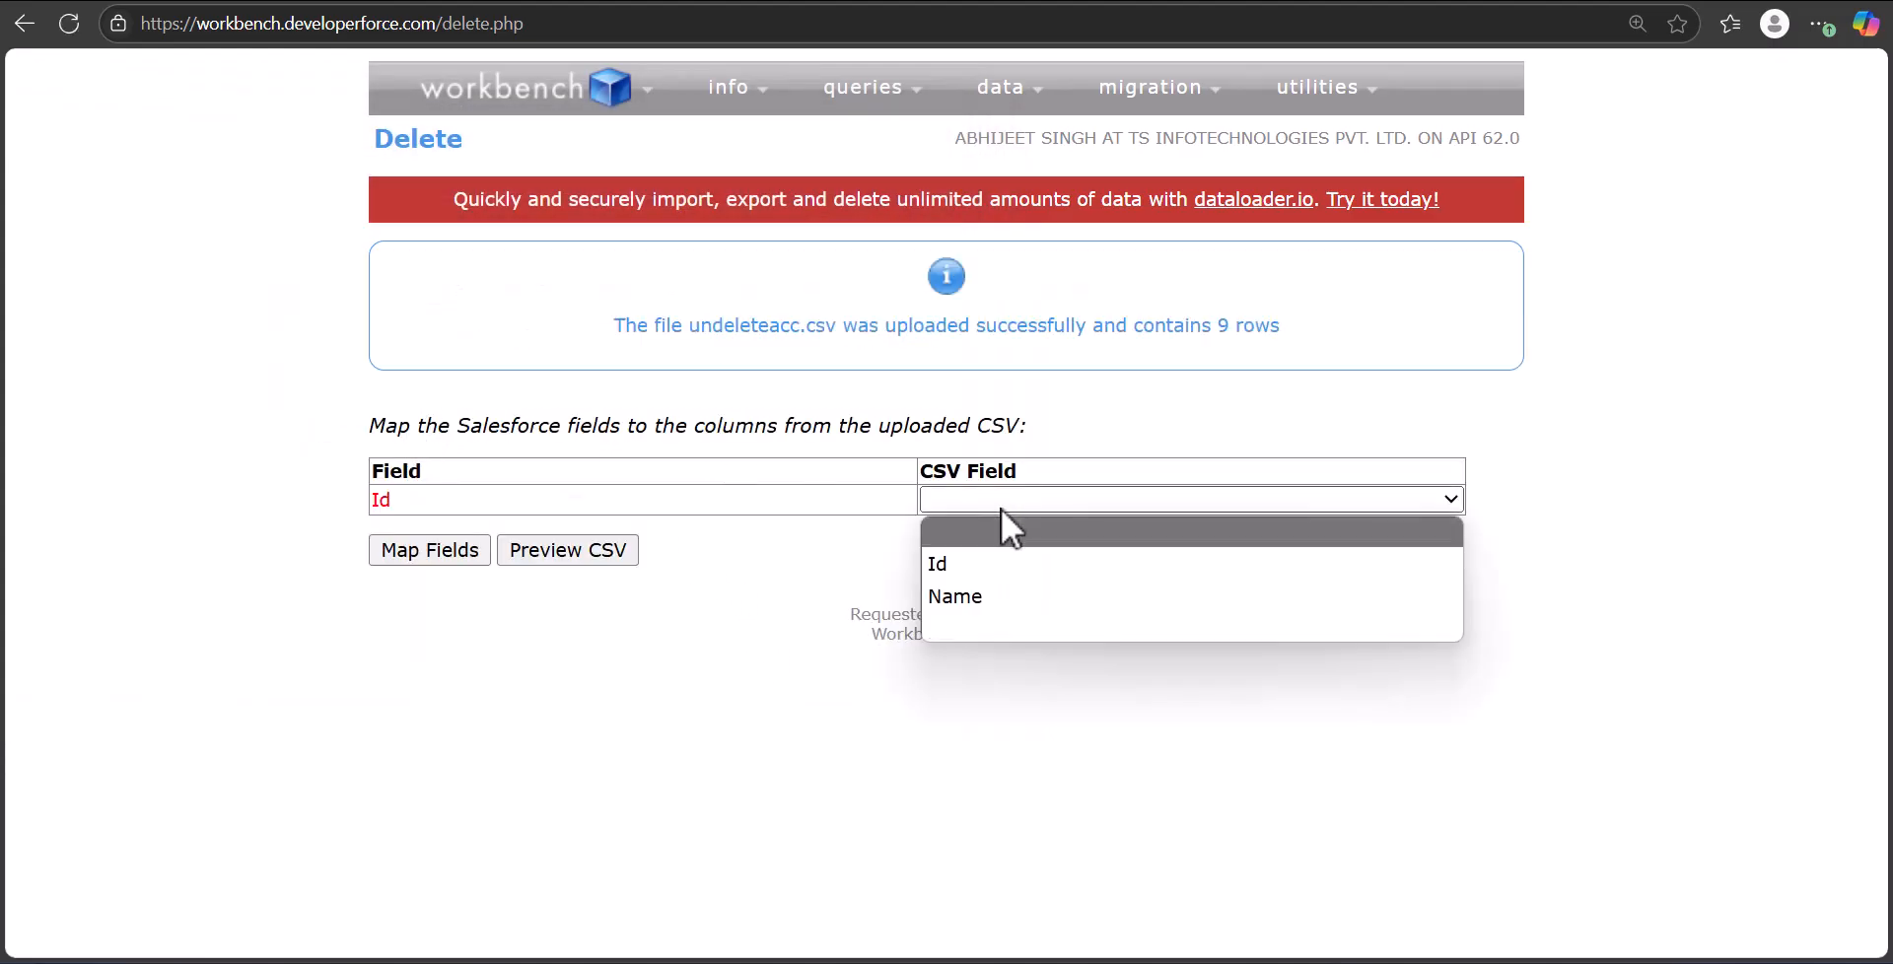
left_click(994, 552)
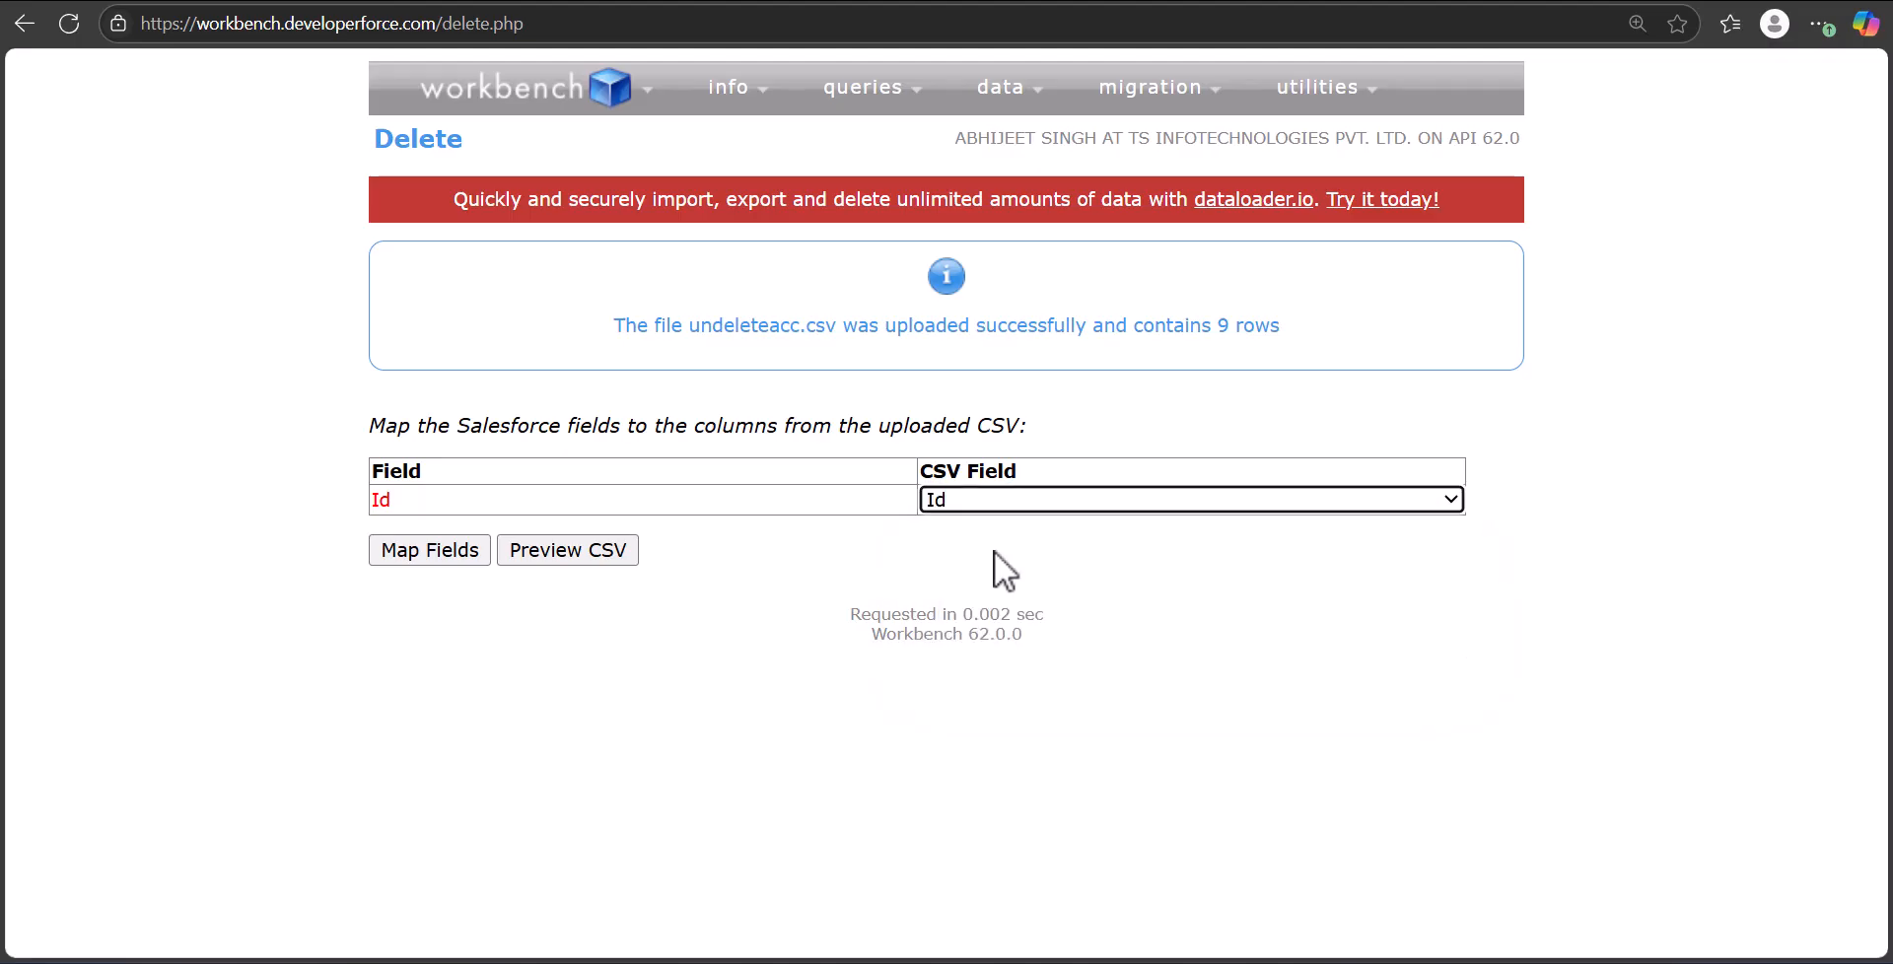
left_click(416, 554)
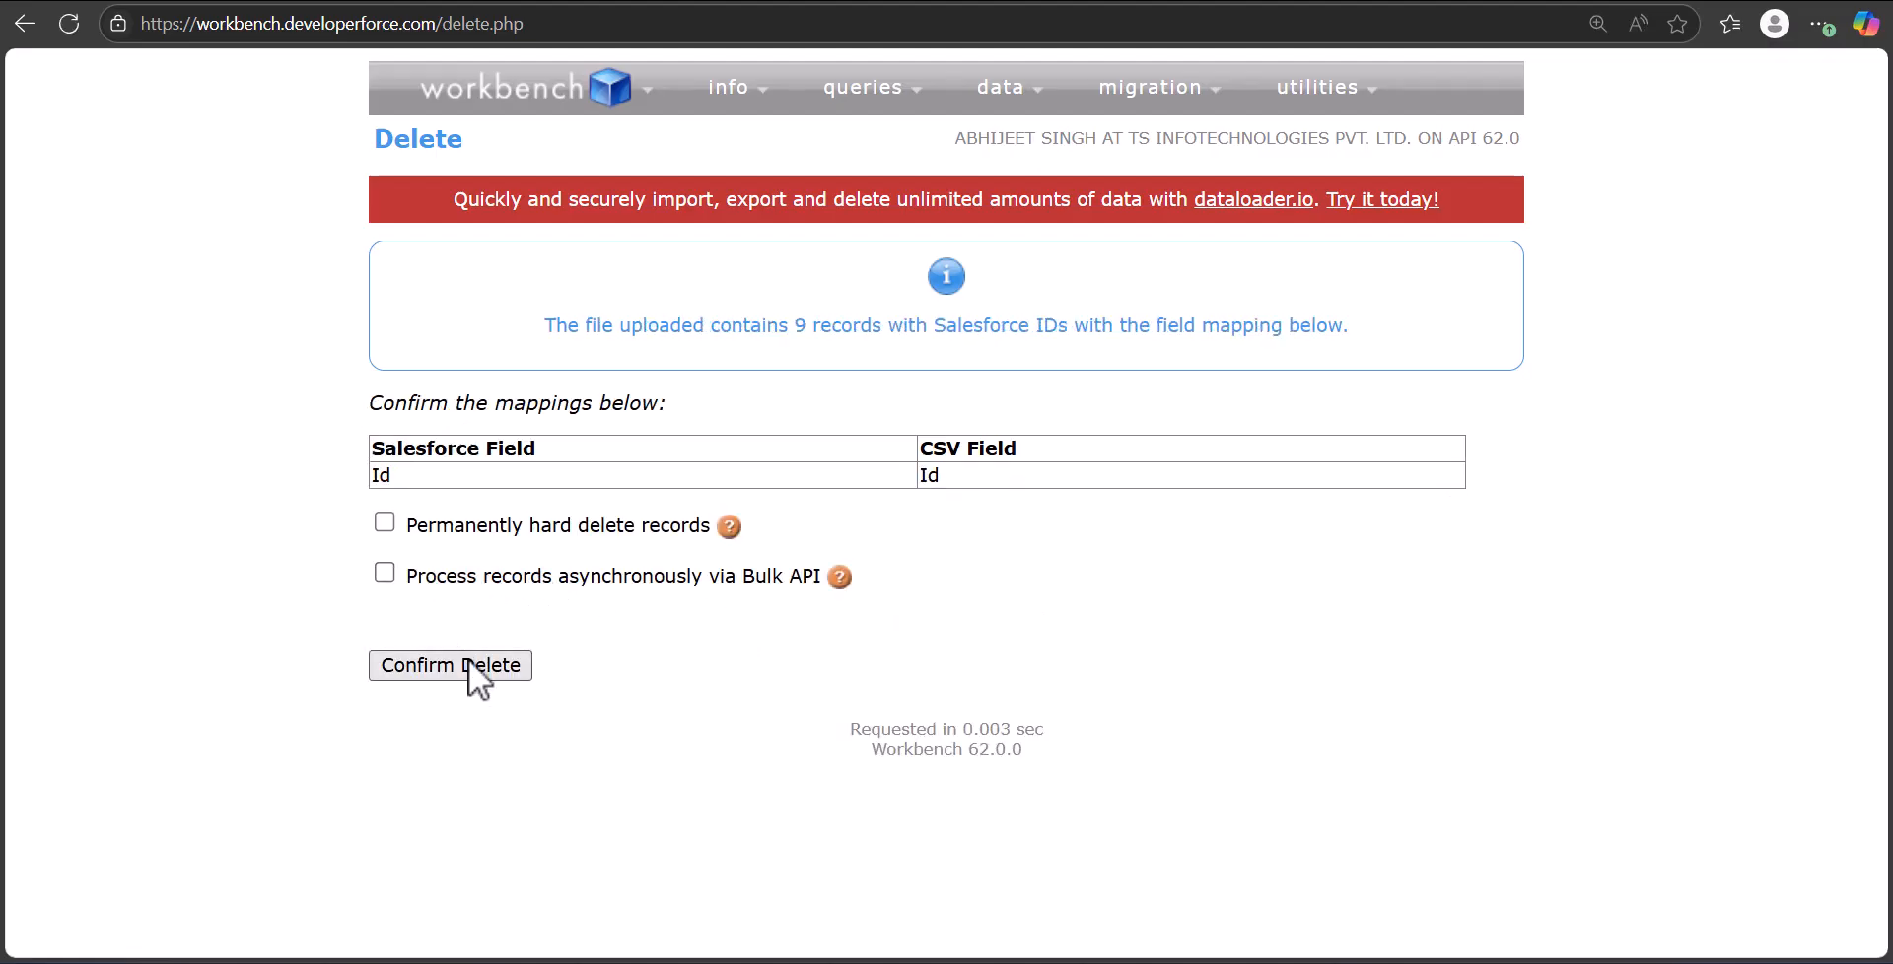
left_click(469, 665)
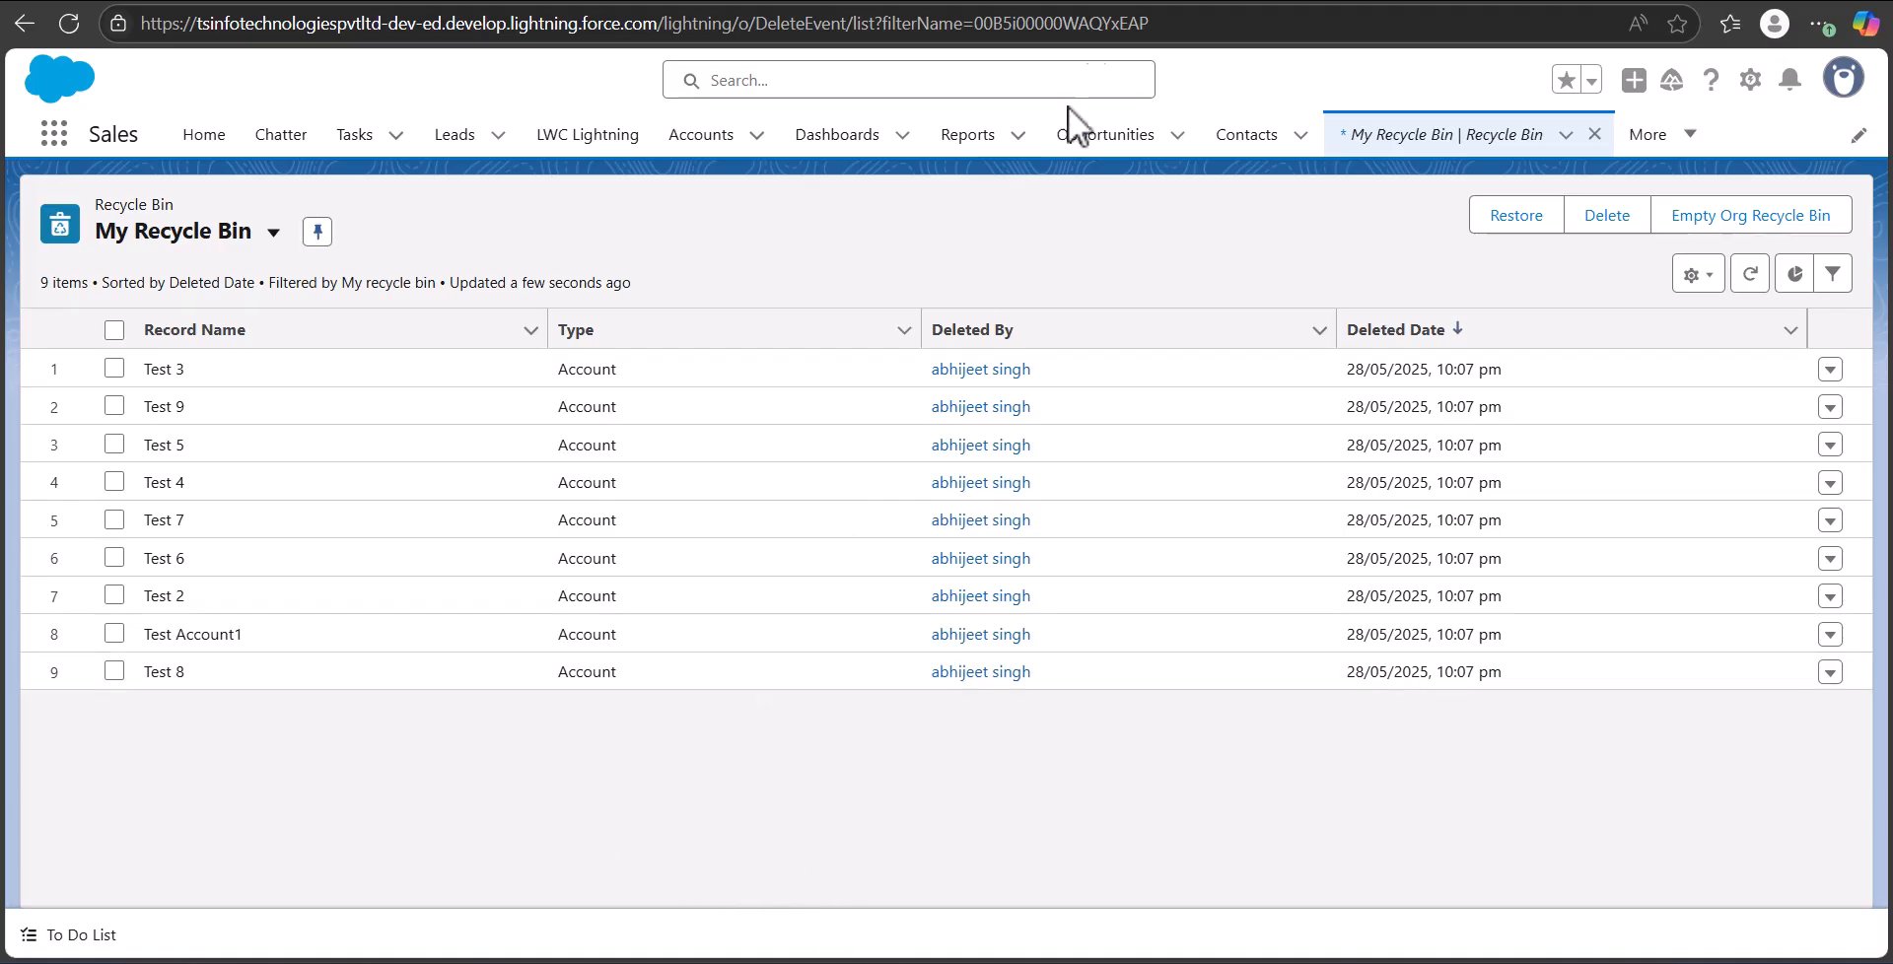
Return to the Workbench delete results, start a Purge operation and upload undeleteacc.csv for it.
left_click(1245, 1)
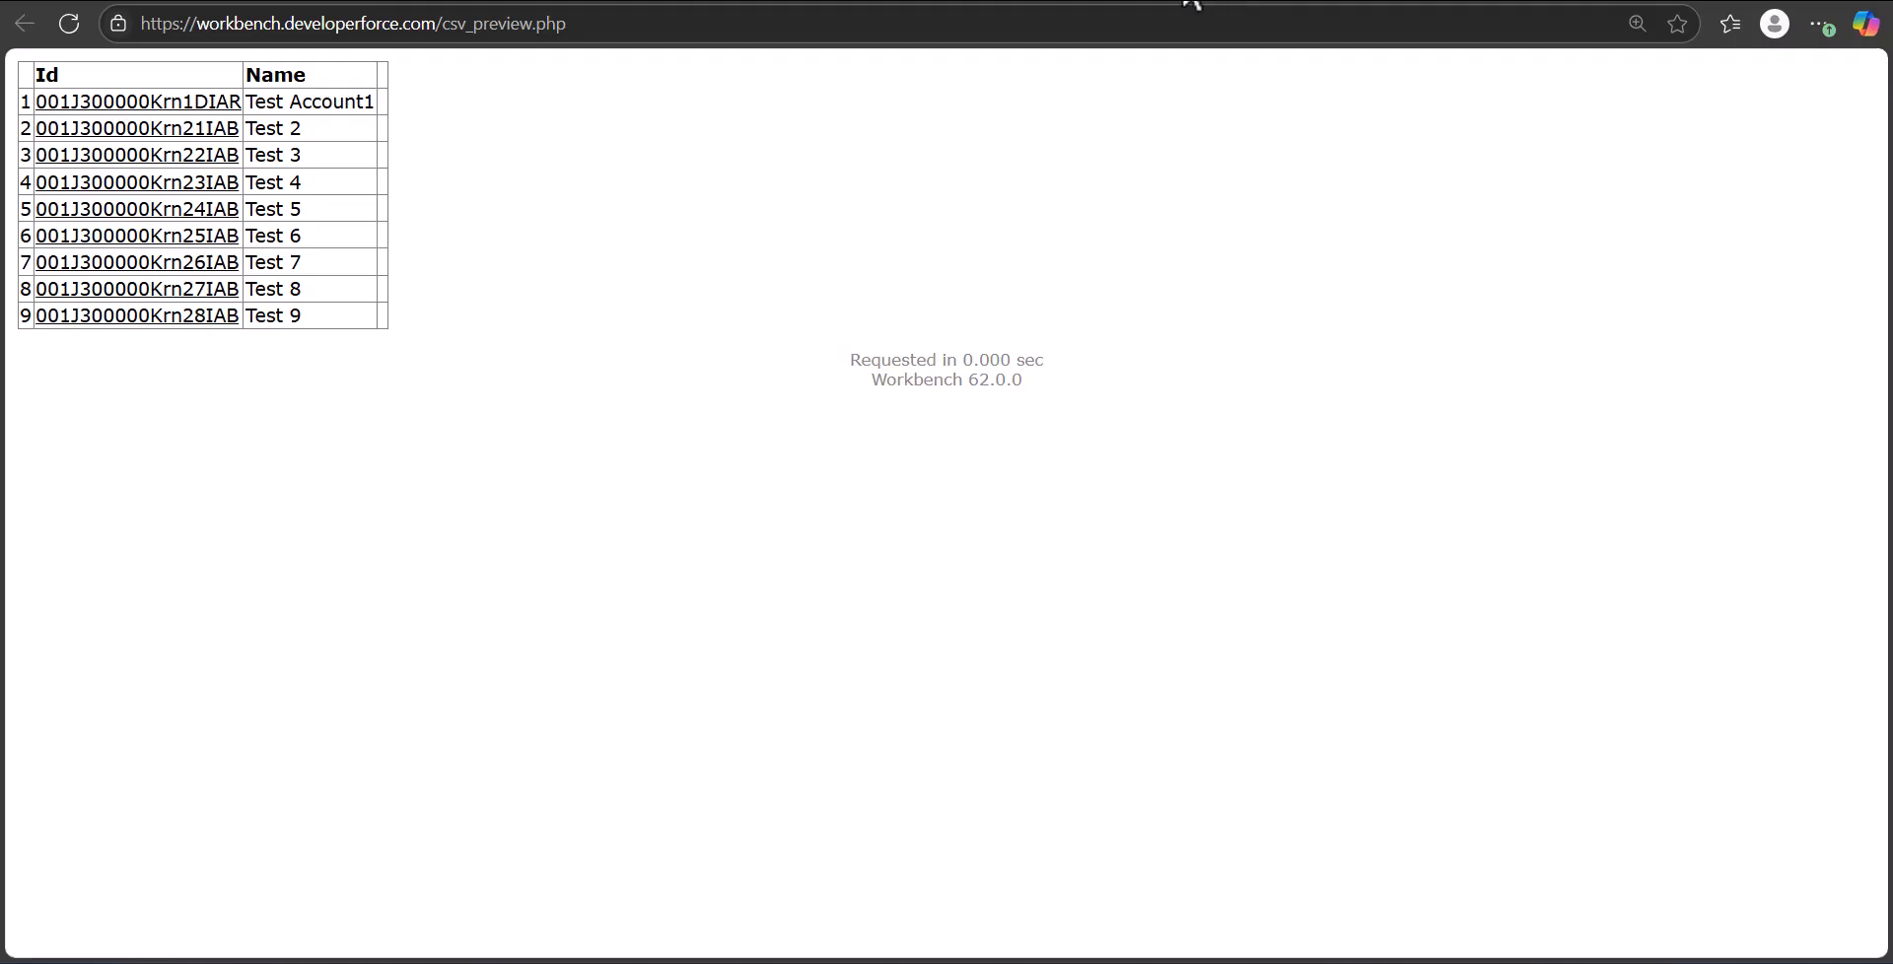
left_click(1089, 3)
mouse_move(1031, 104)
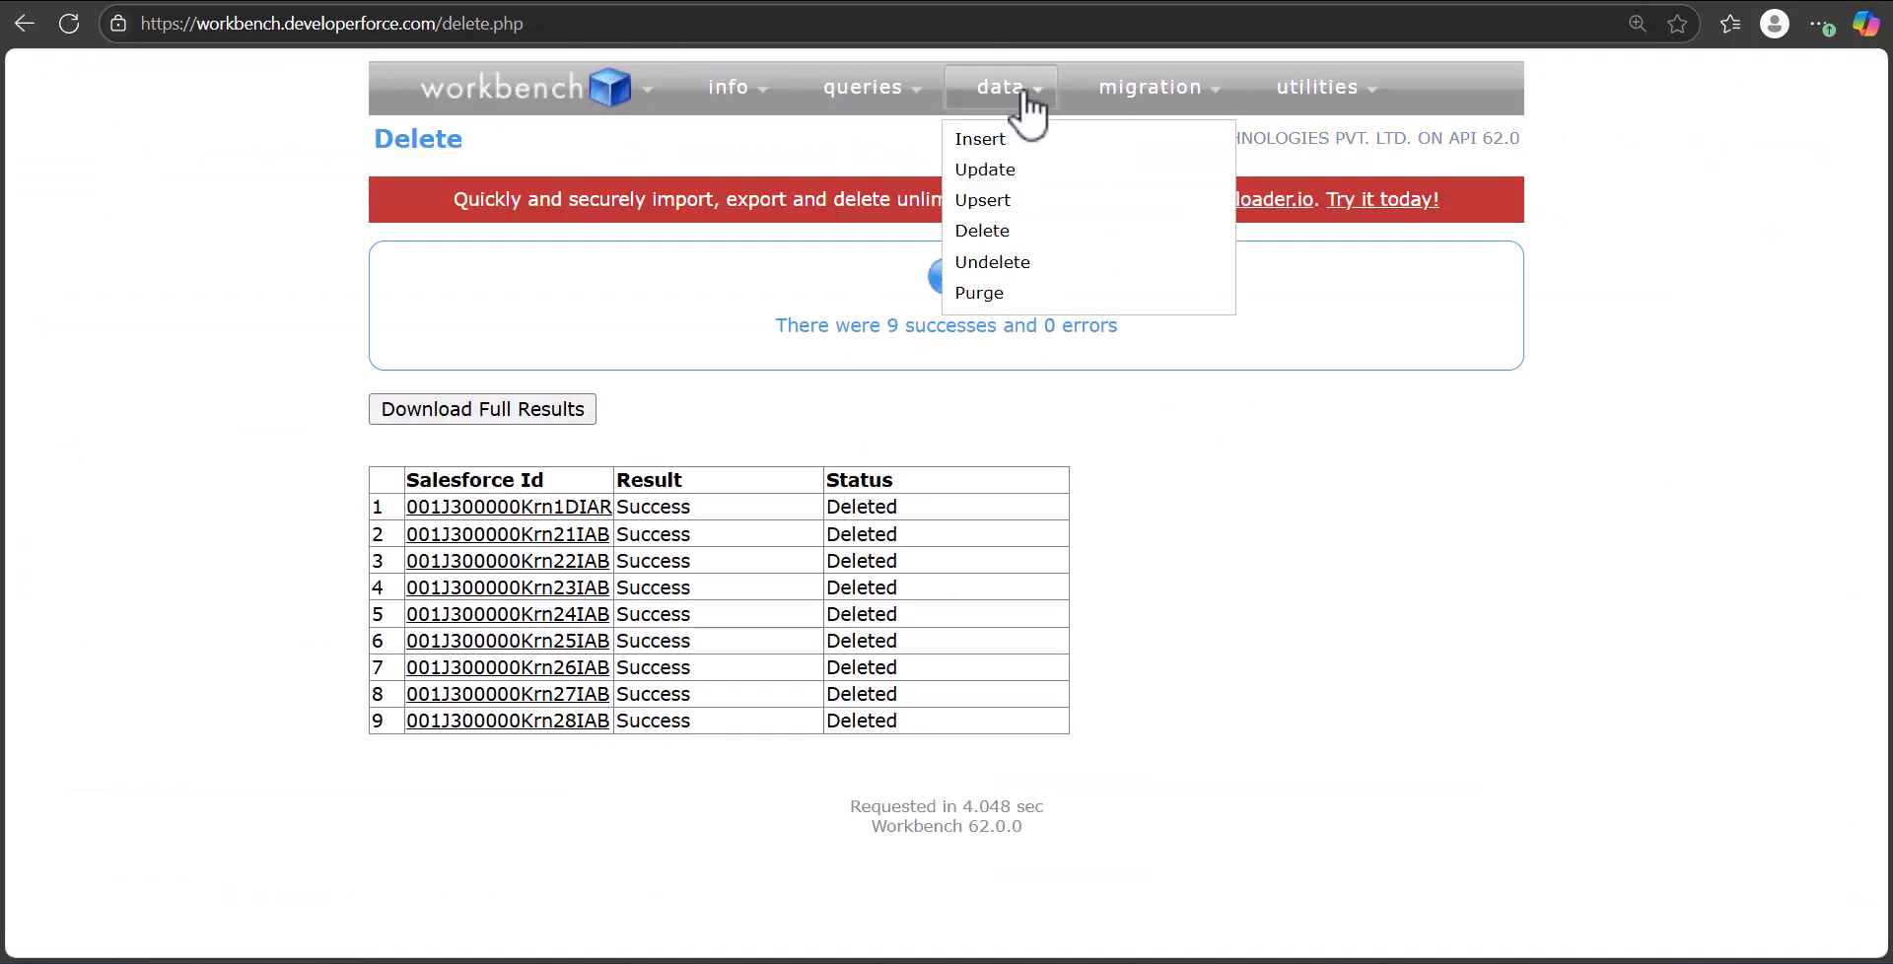
left_click(1011, 305)
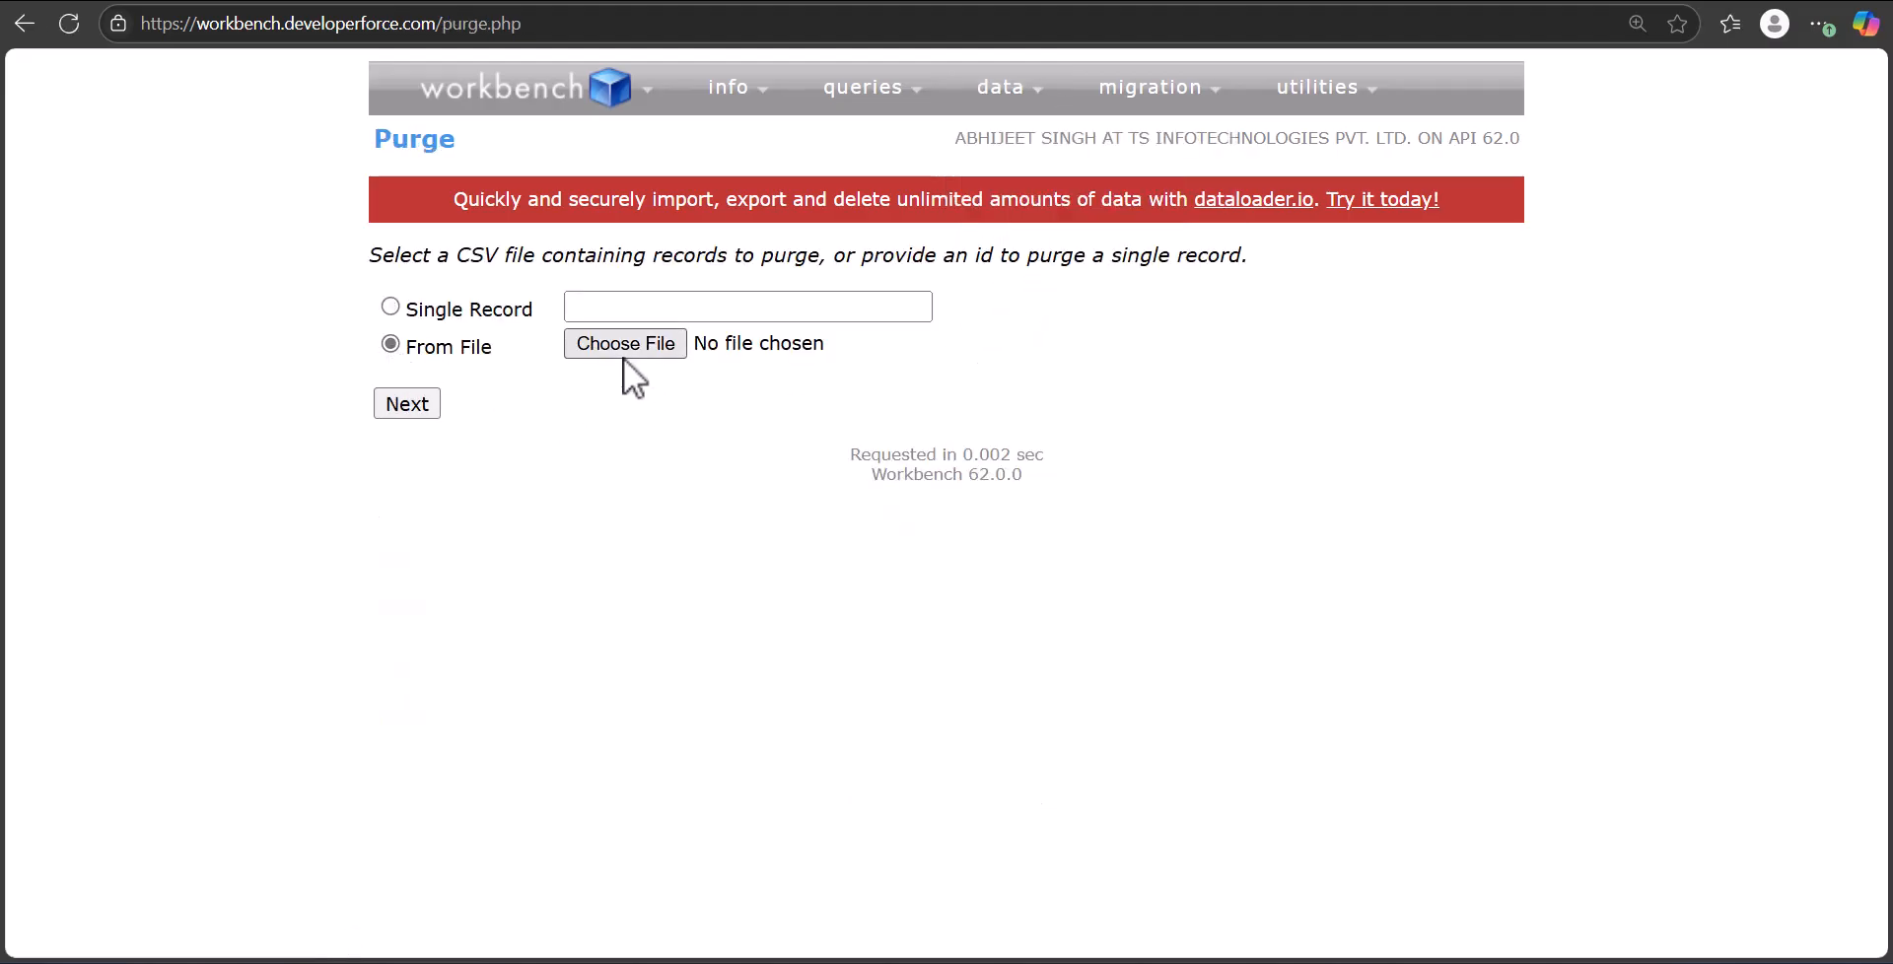
scroll(519, 423, "down", 10)
scroll(517, 424, "down", 15)
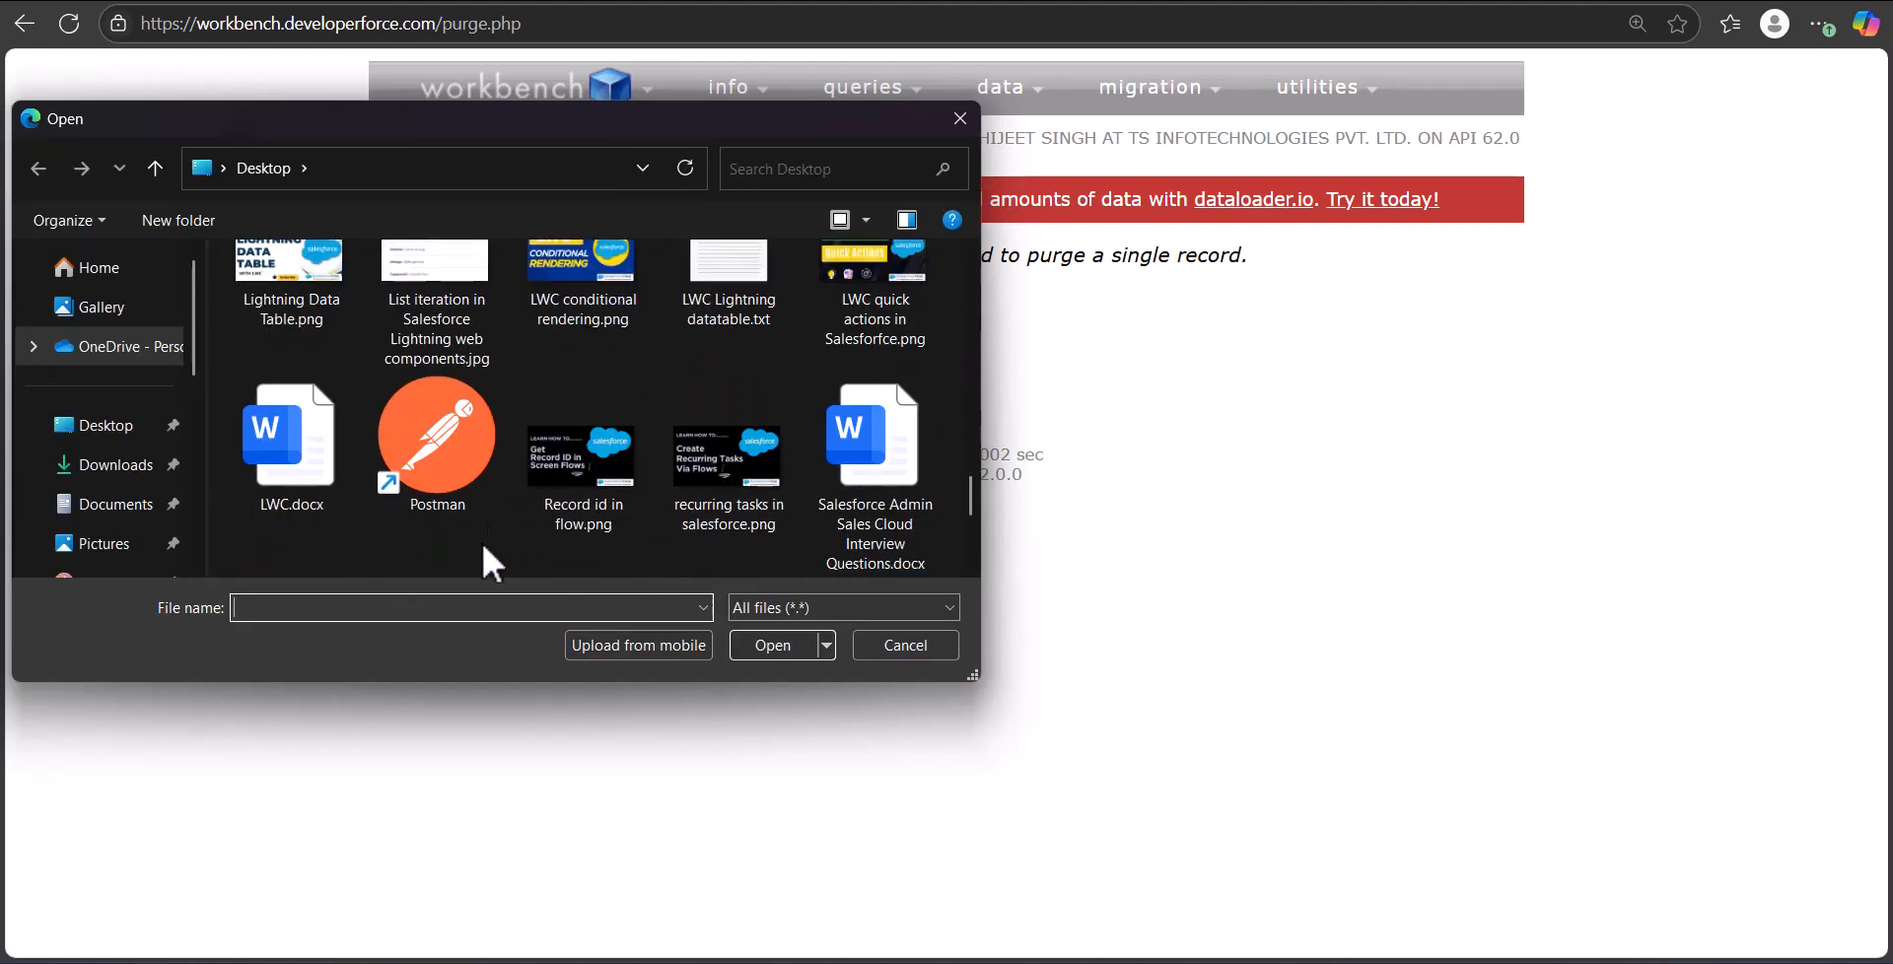
left_click(450, 515)
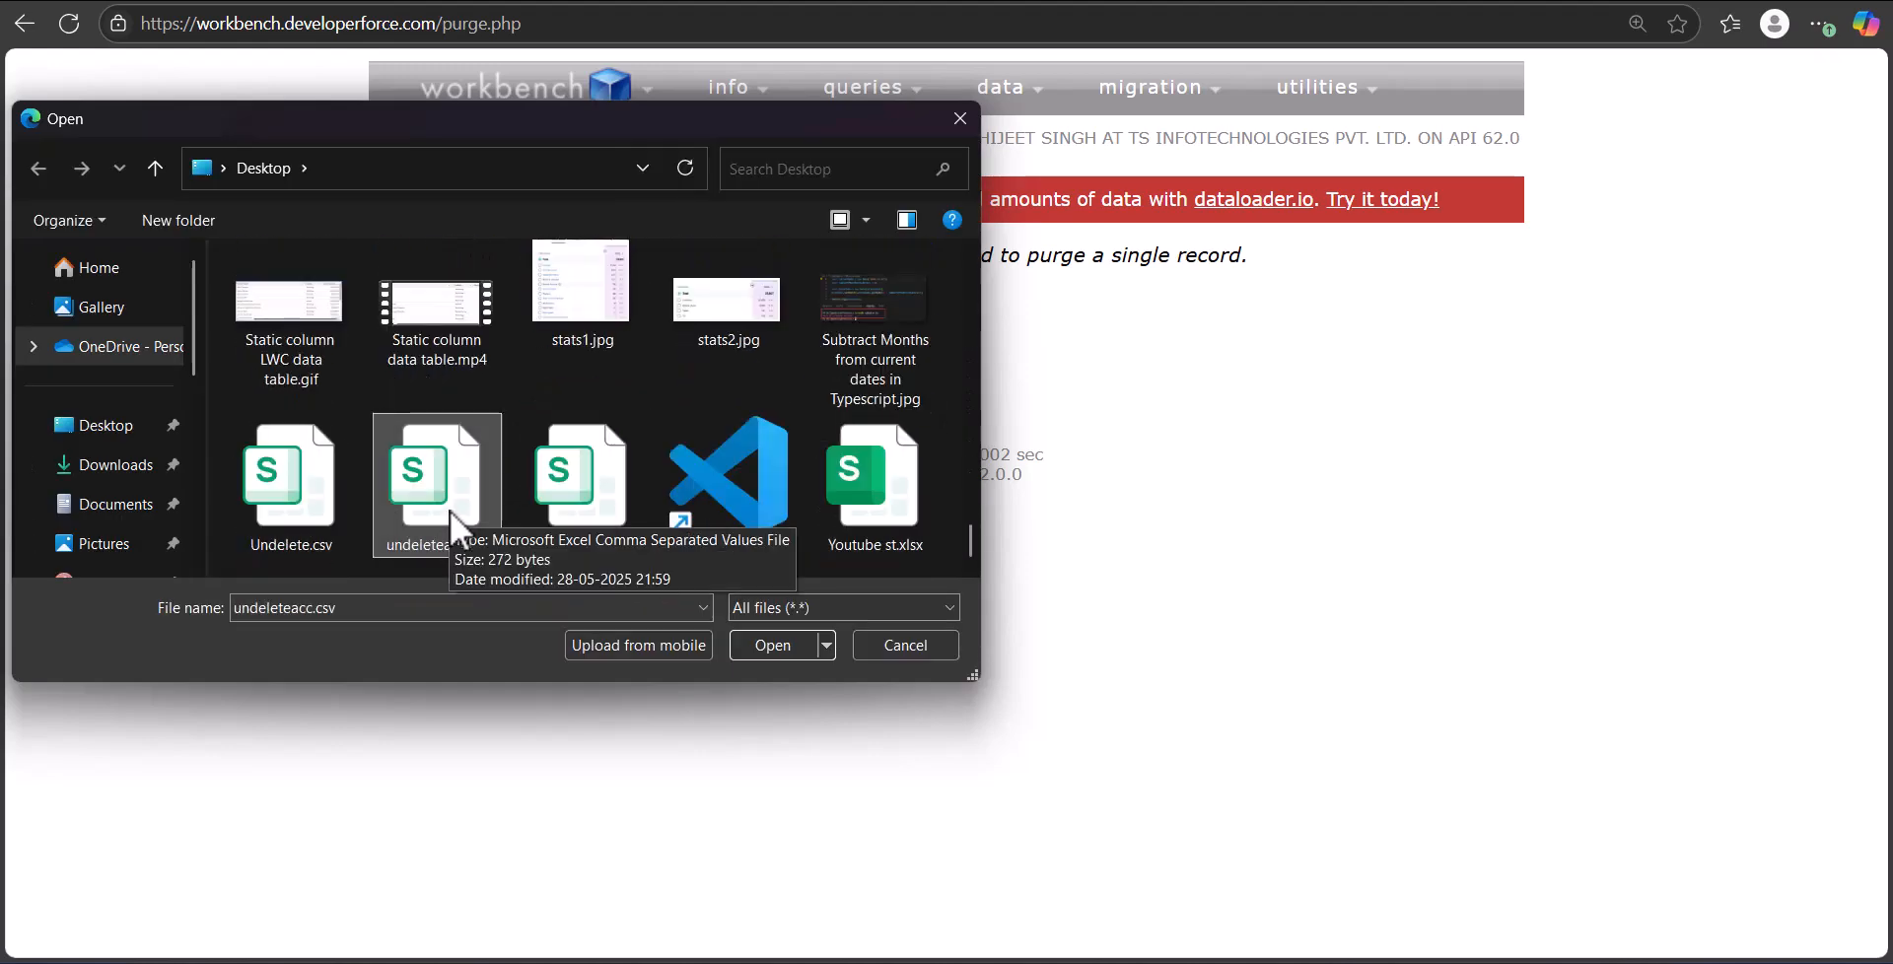
left_click(779, 645)
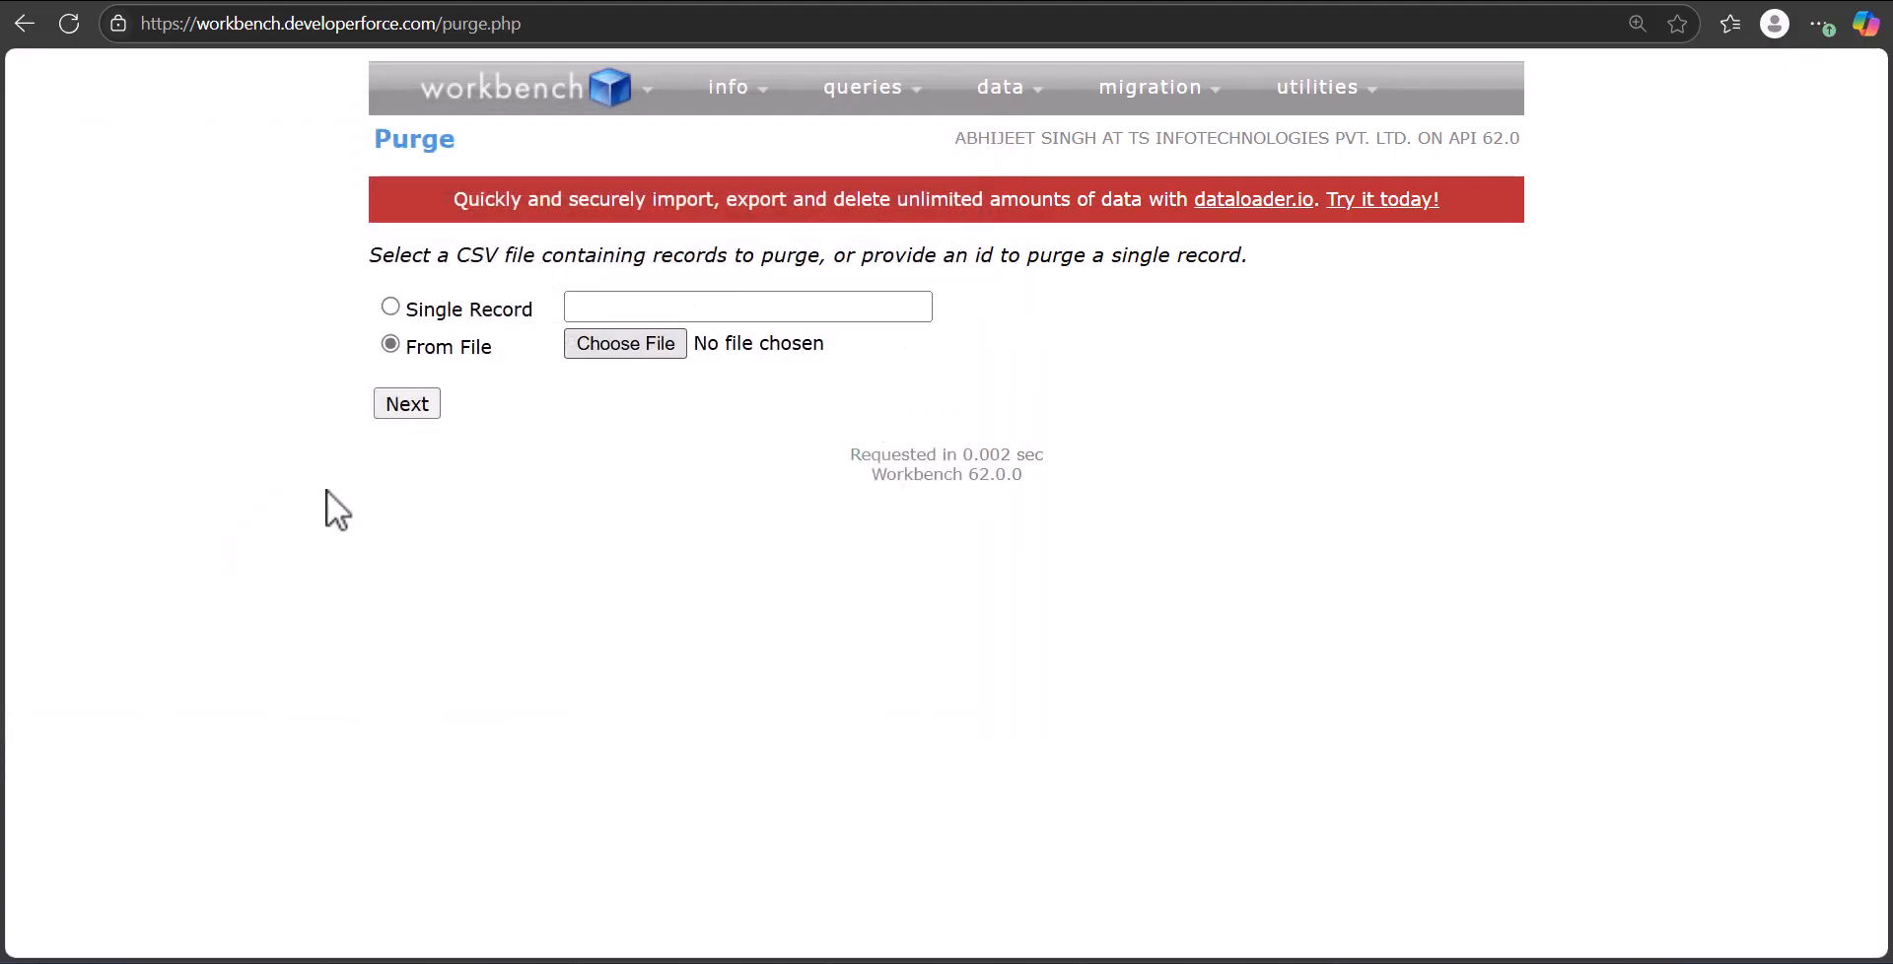
left_click(404, 404)
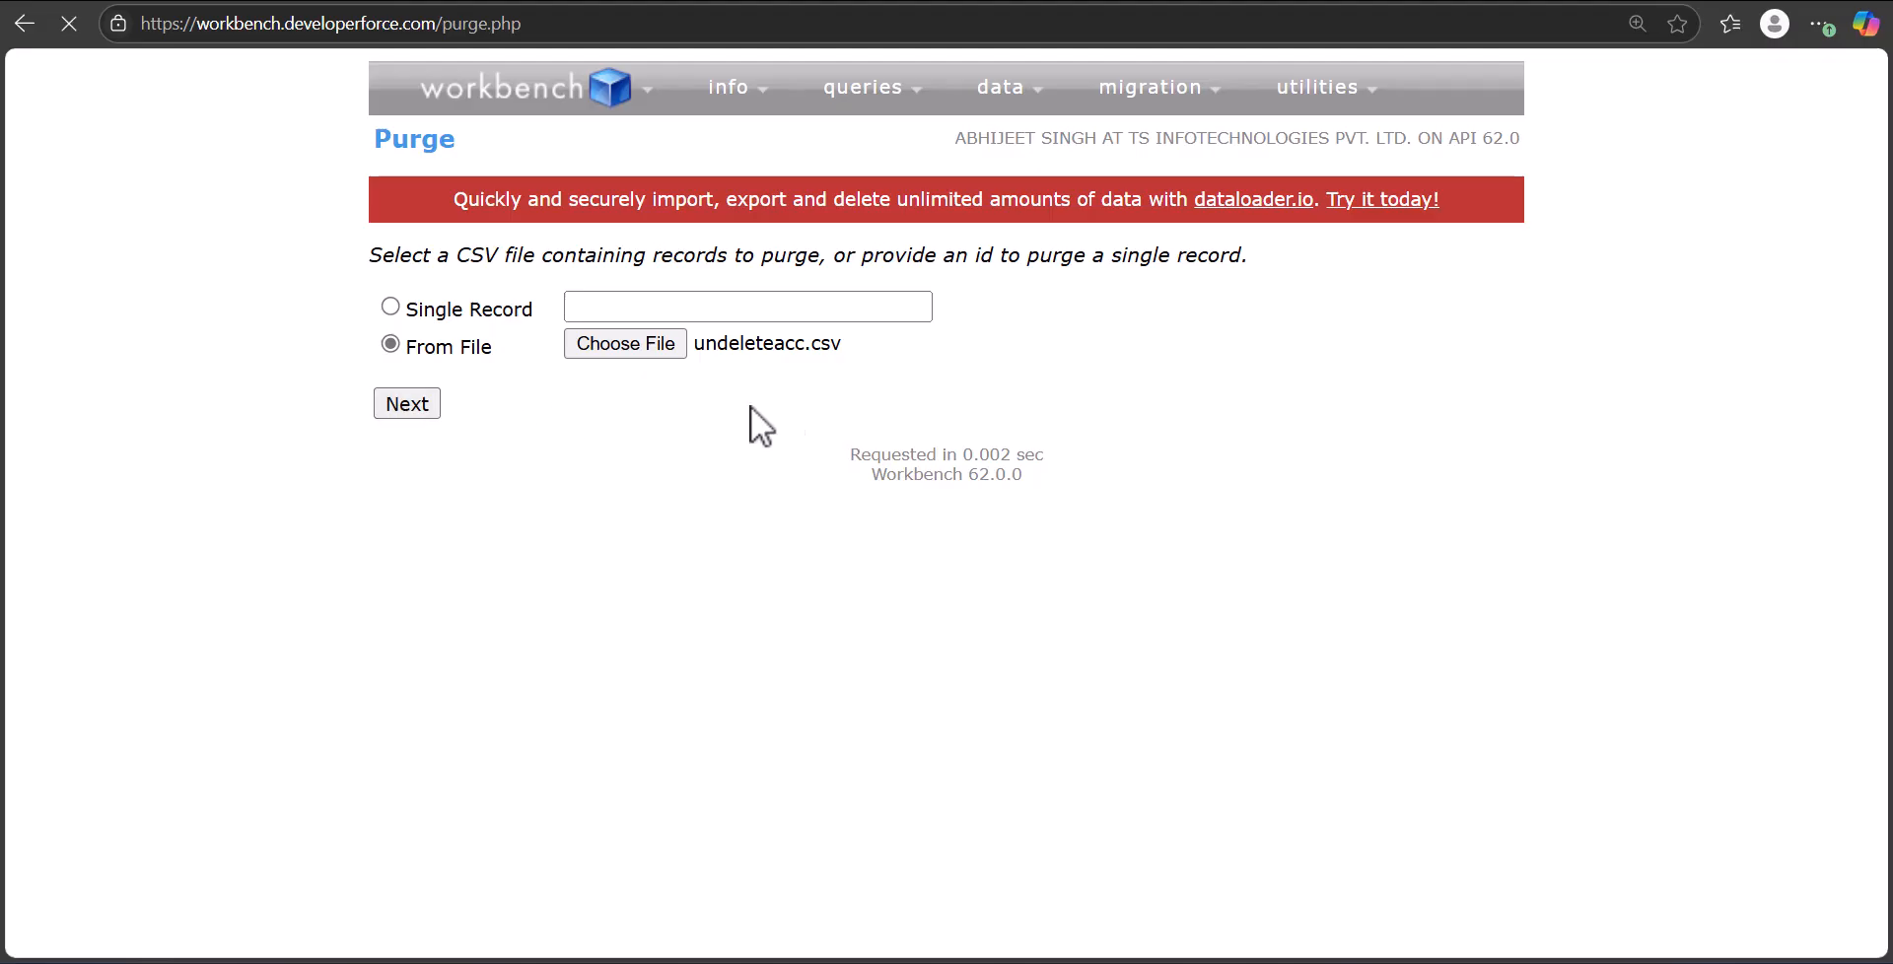
Map Id to the CSV's Id column and confirm purging the uploaded account records.
left_click(1019, 505)
left_click(1007, 558)
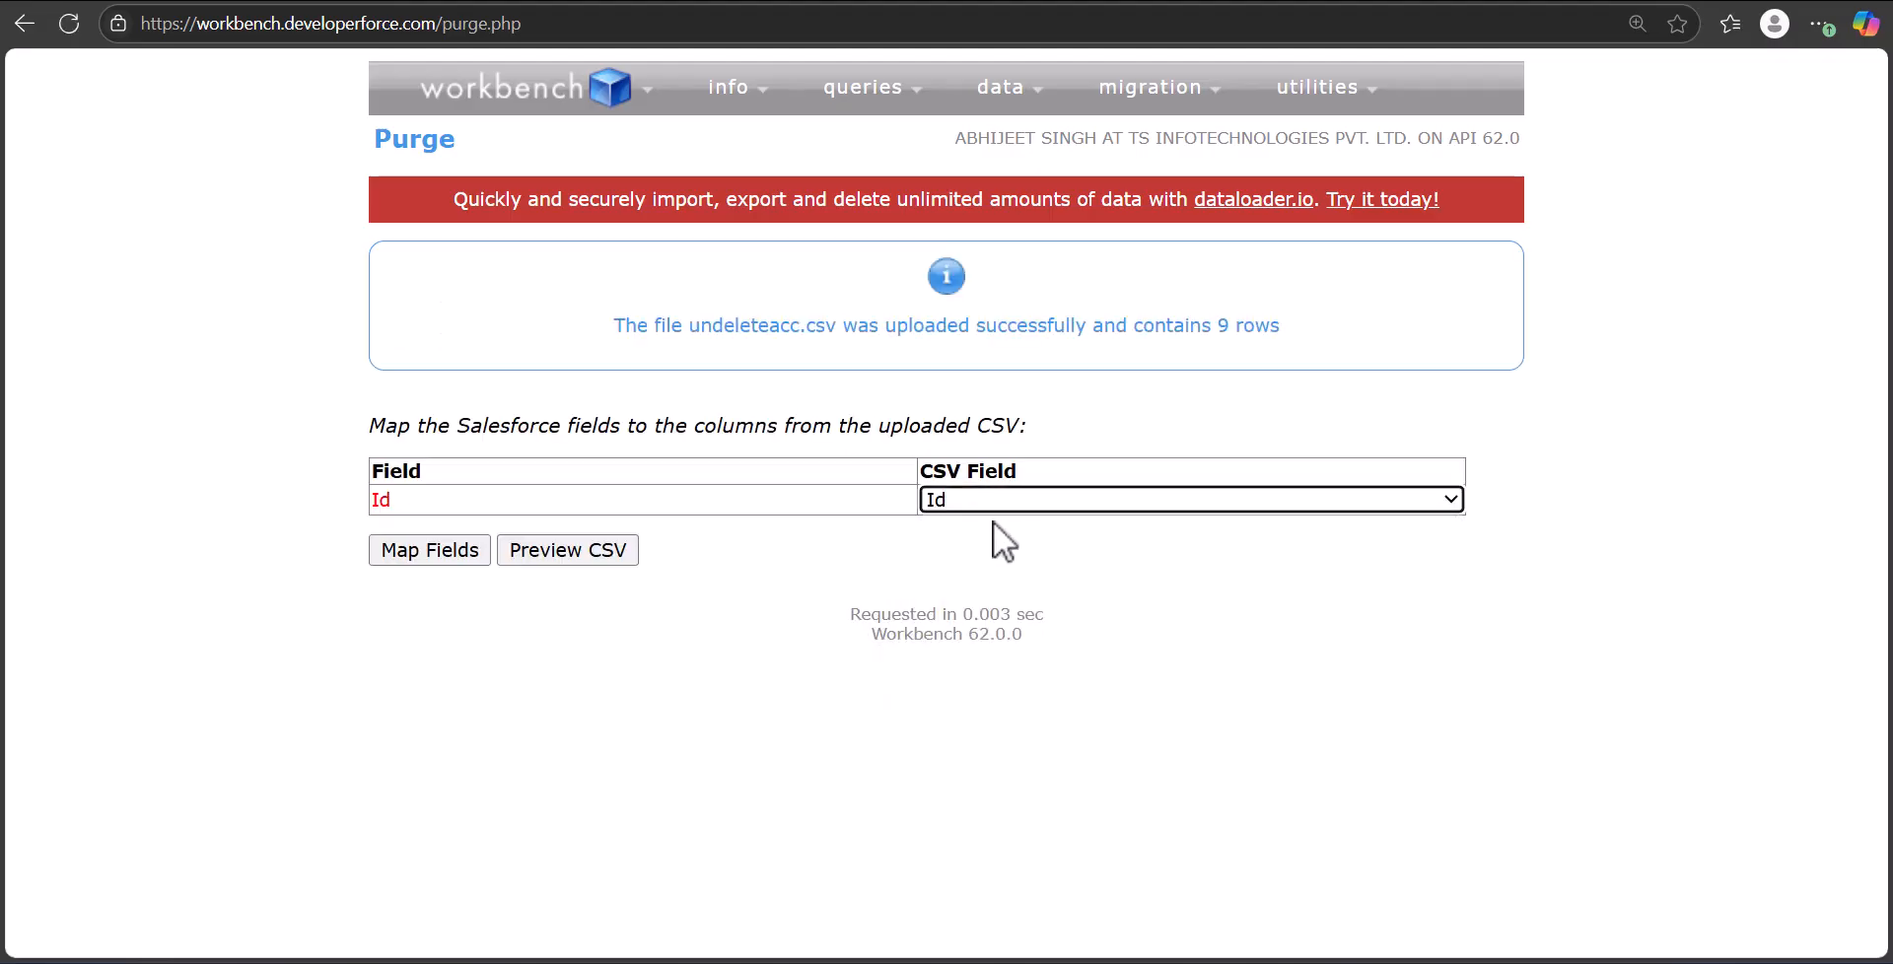
left_click(423, 553)
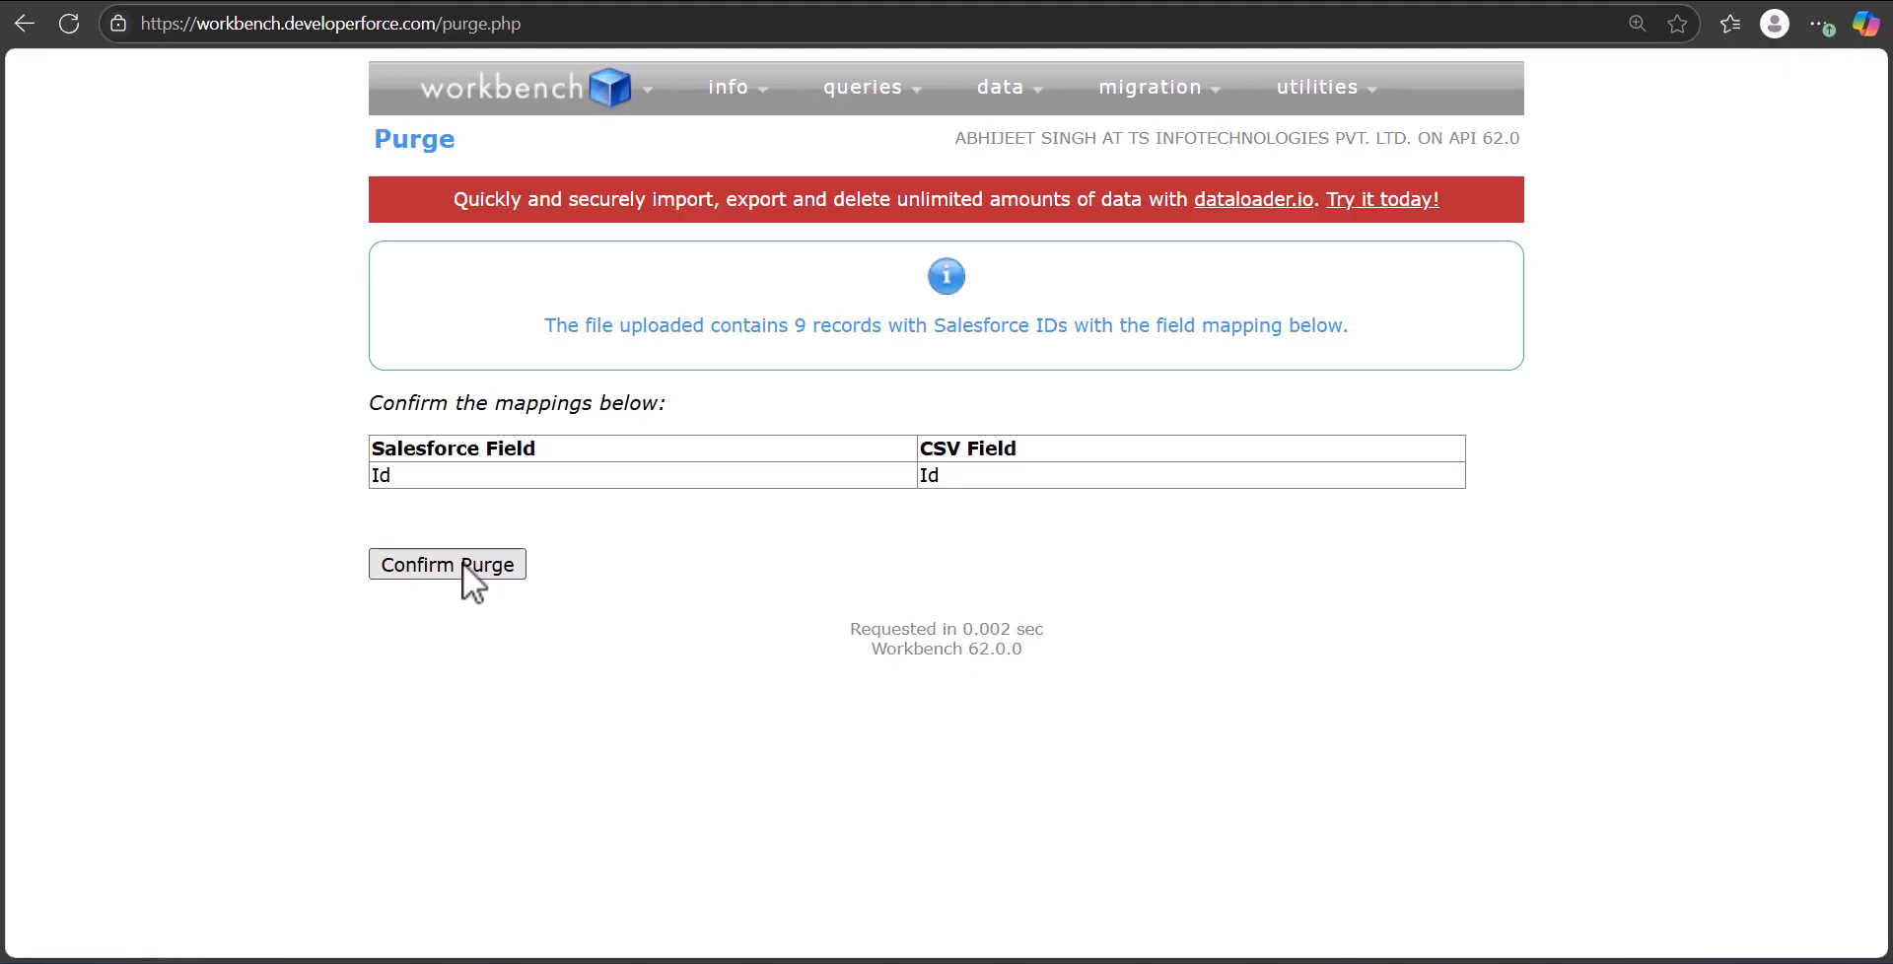
left_click(463, 566)
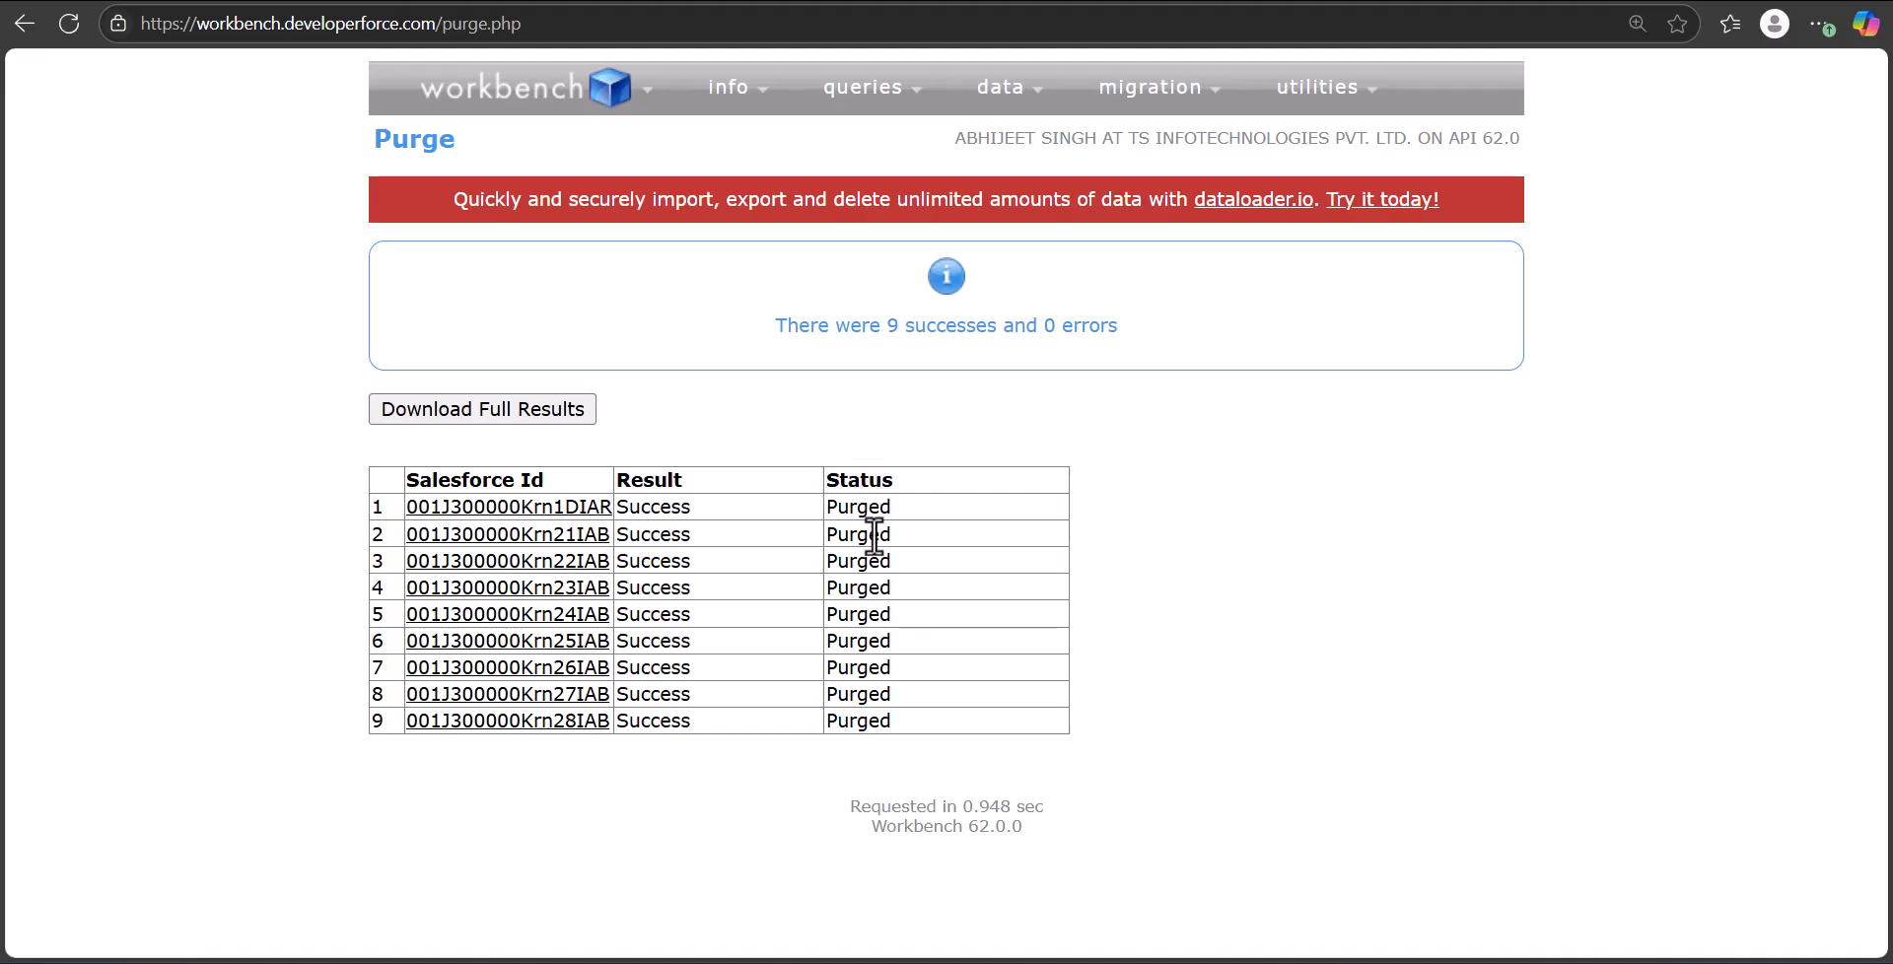
Switch to the Salesforce Recycle Bin and reload it to check for the purged accounts.
left_click(335, 1)
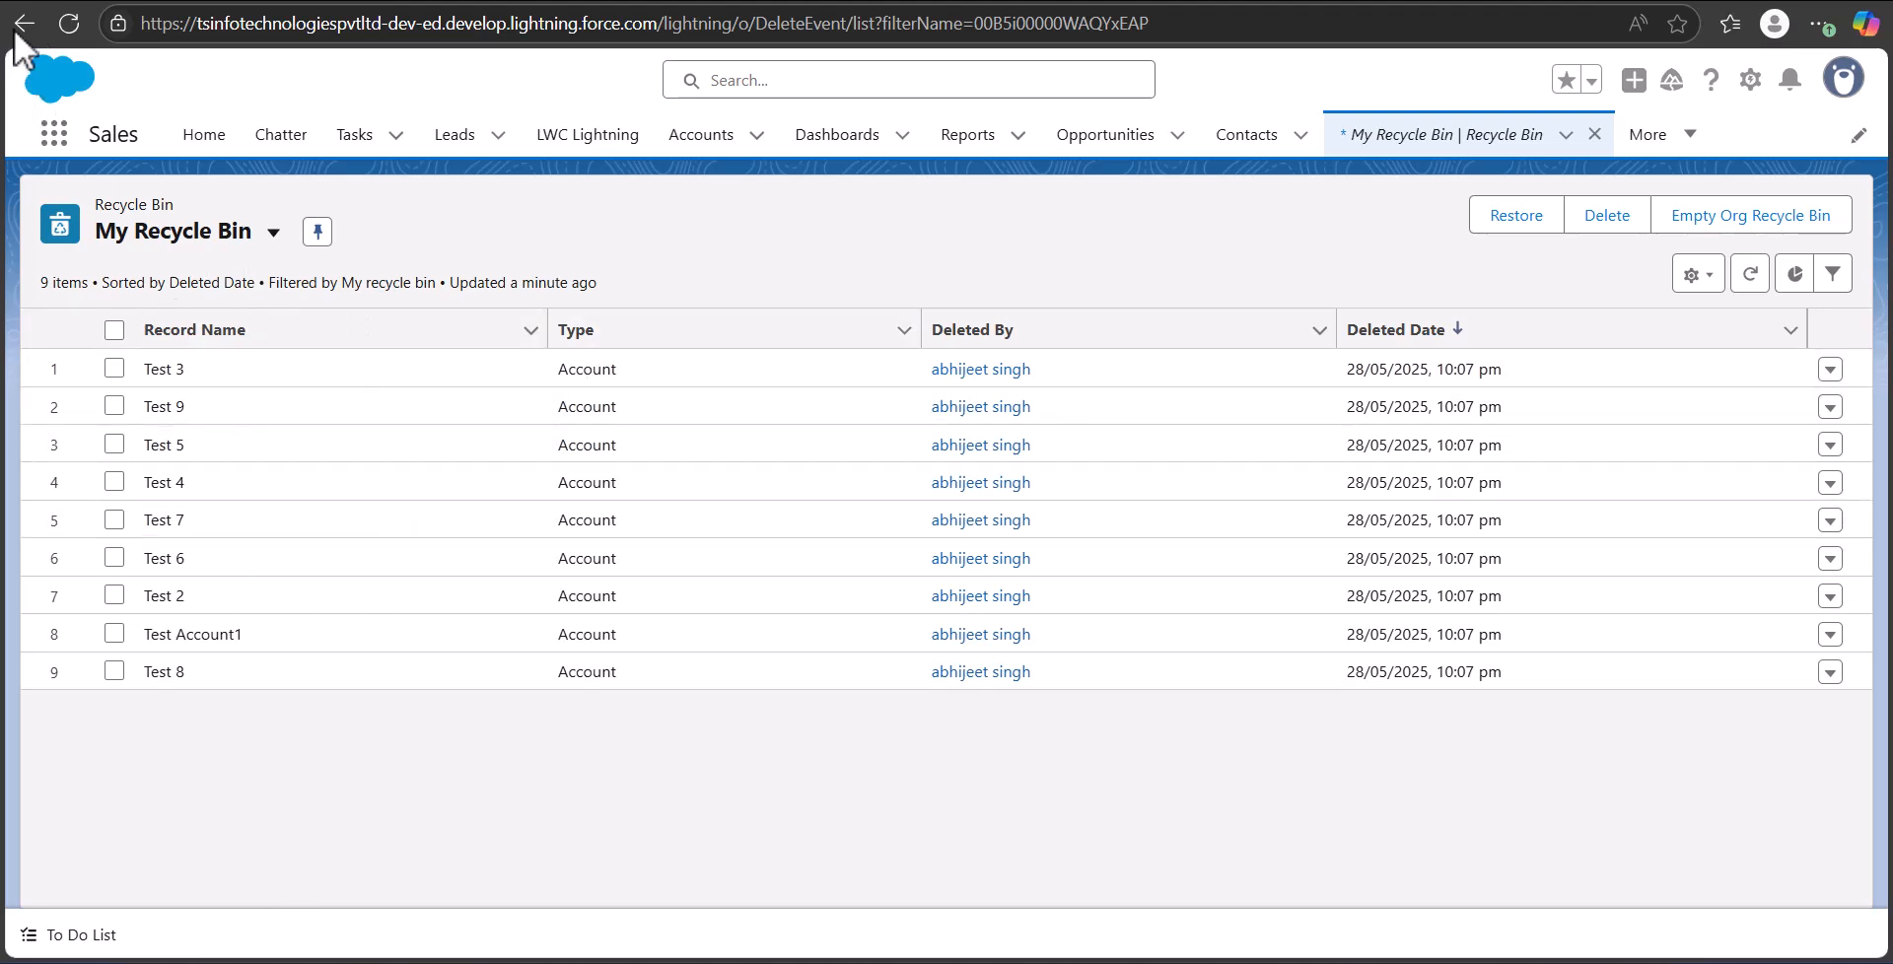
left_click(67, 24)
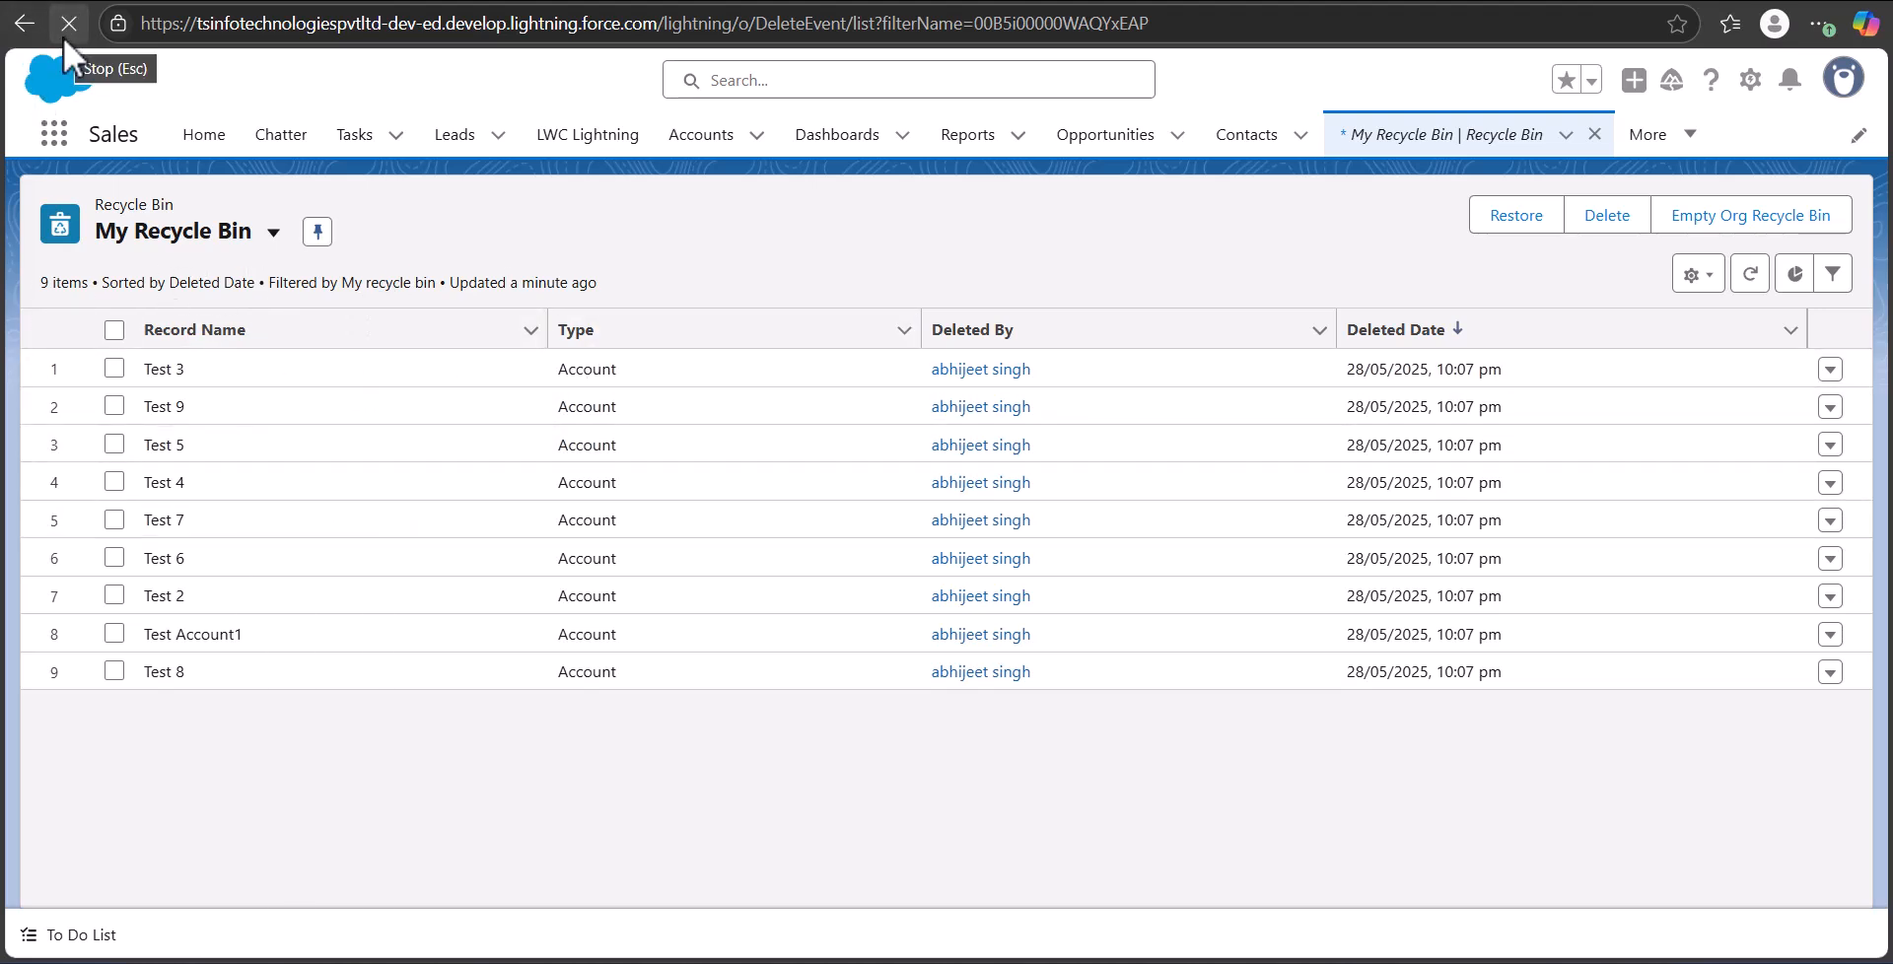